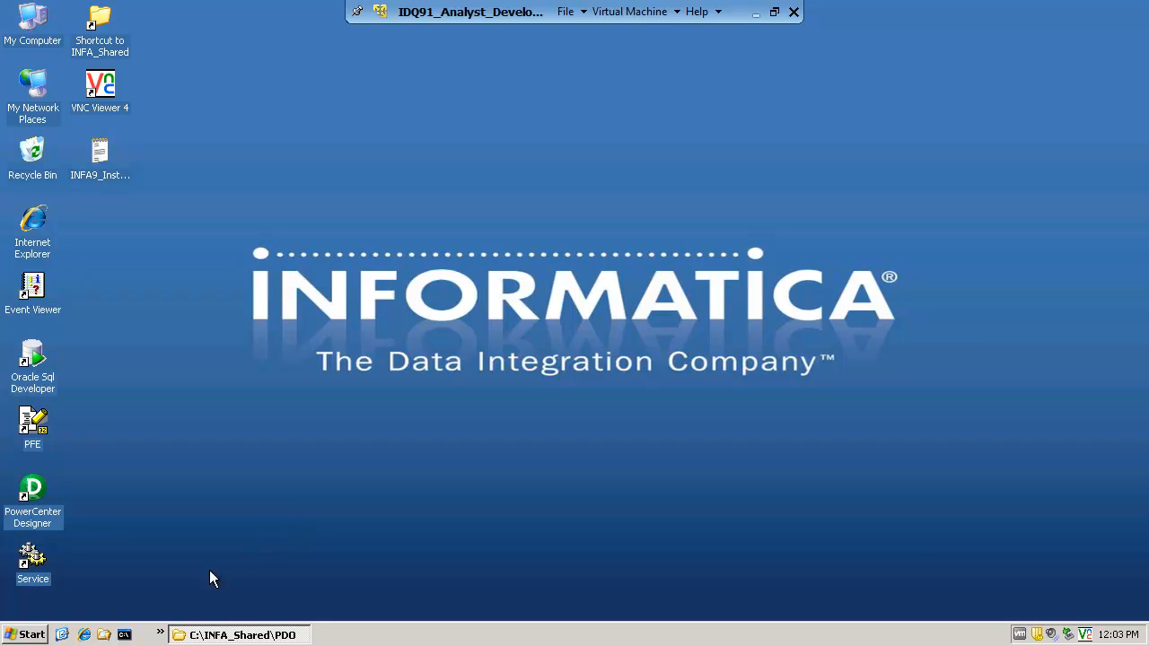
Launch the Informatica Developer client from the installed Informatica 9.1.0 programs
{"action": "left_click", "coordinate": [25, 635]}
{"action": "mouse_move", "coordinate": [132, 456]}
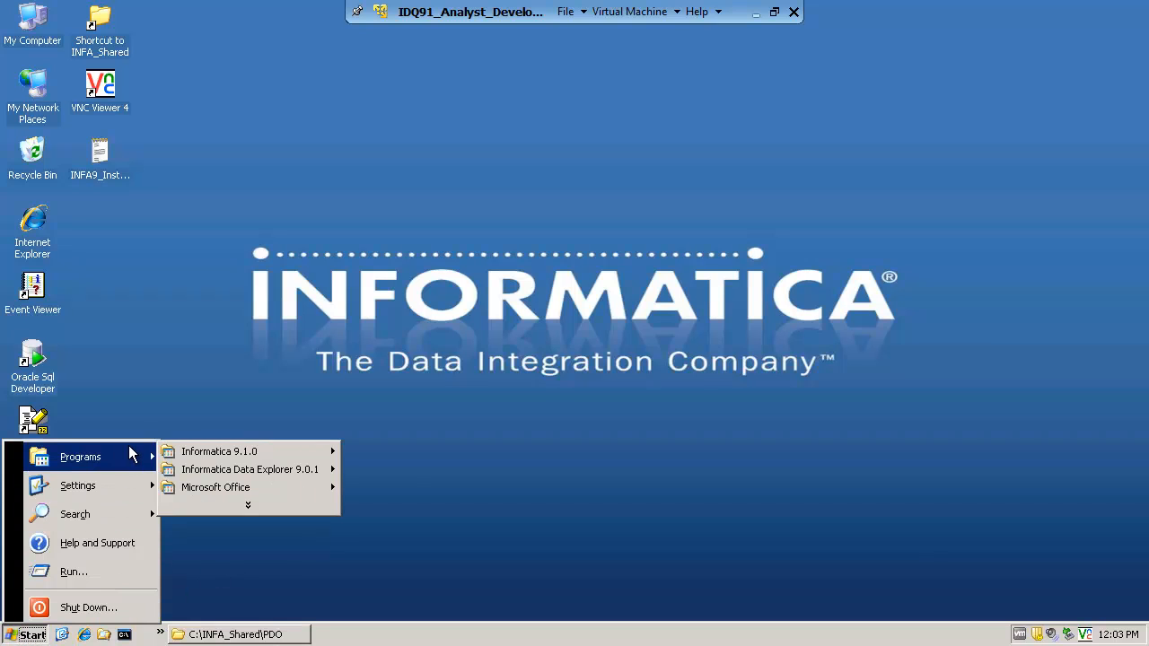
{"action": "mouse_move", "coordinate": [223, 452]}
{"action": "mouse_move", "coordinate": [355, 453]}
{"action": "mouse_move", "coordinate": [438, 456]}
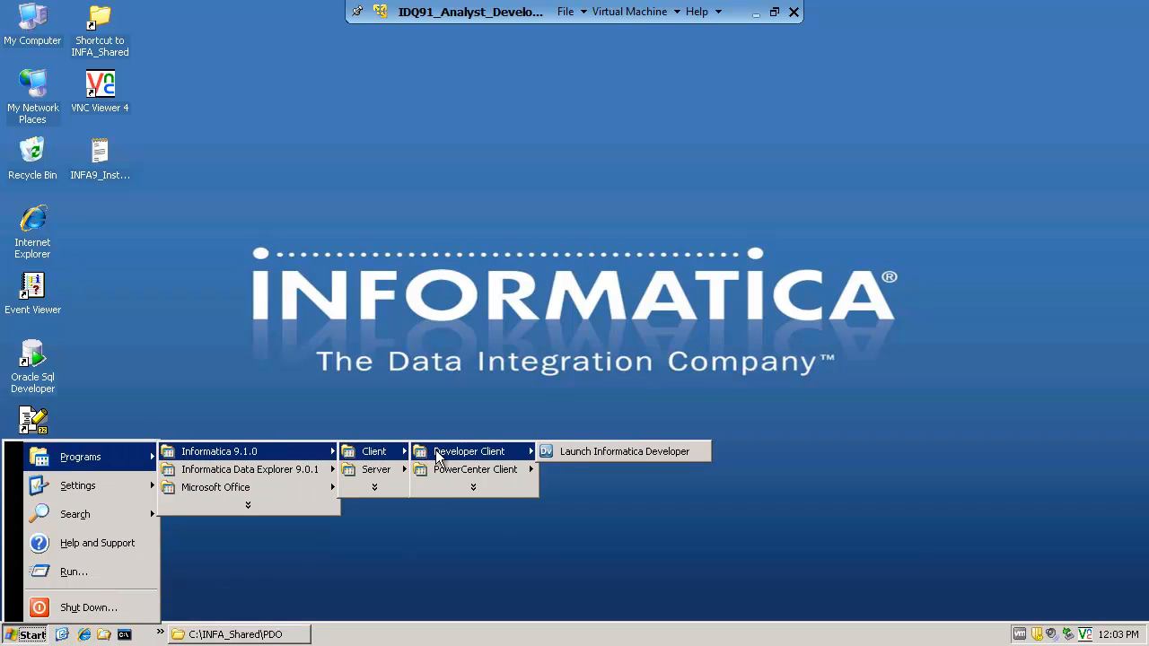
{"action": "left_click", "coordinate": [625, 453]}
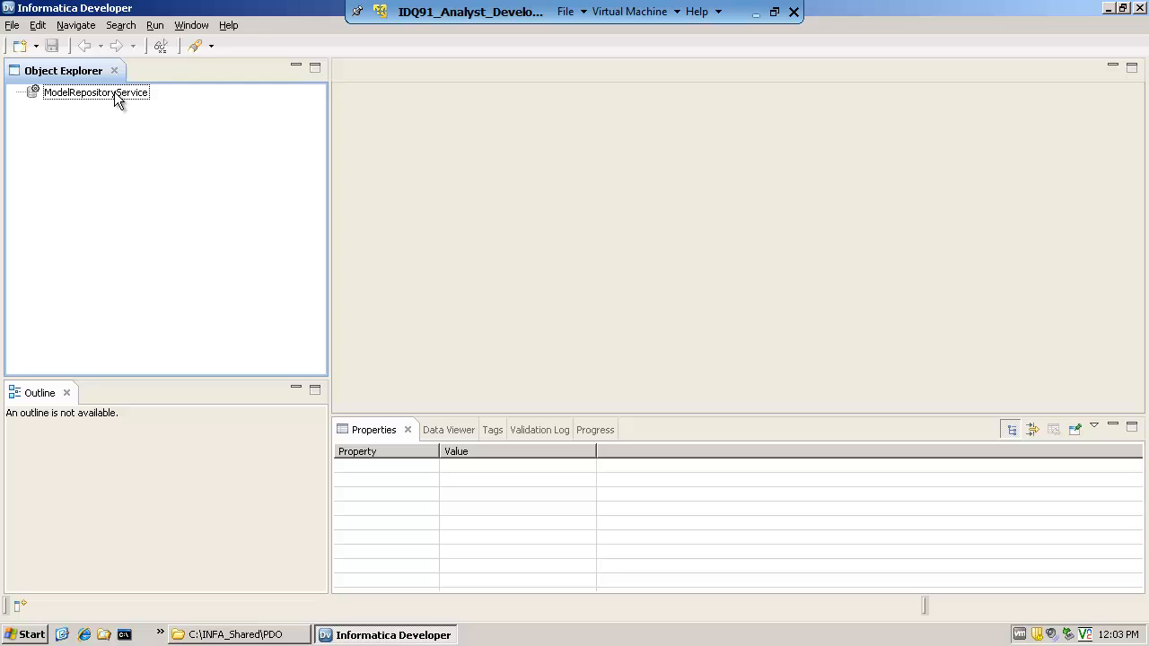
Connect to ModelRepositoryService on the domain as the Developer user by entering the account password
{"action": "double_click", "coordinate": [114, 93]}
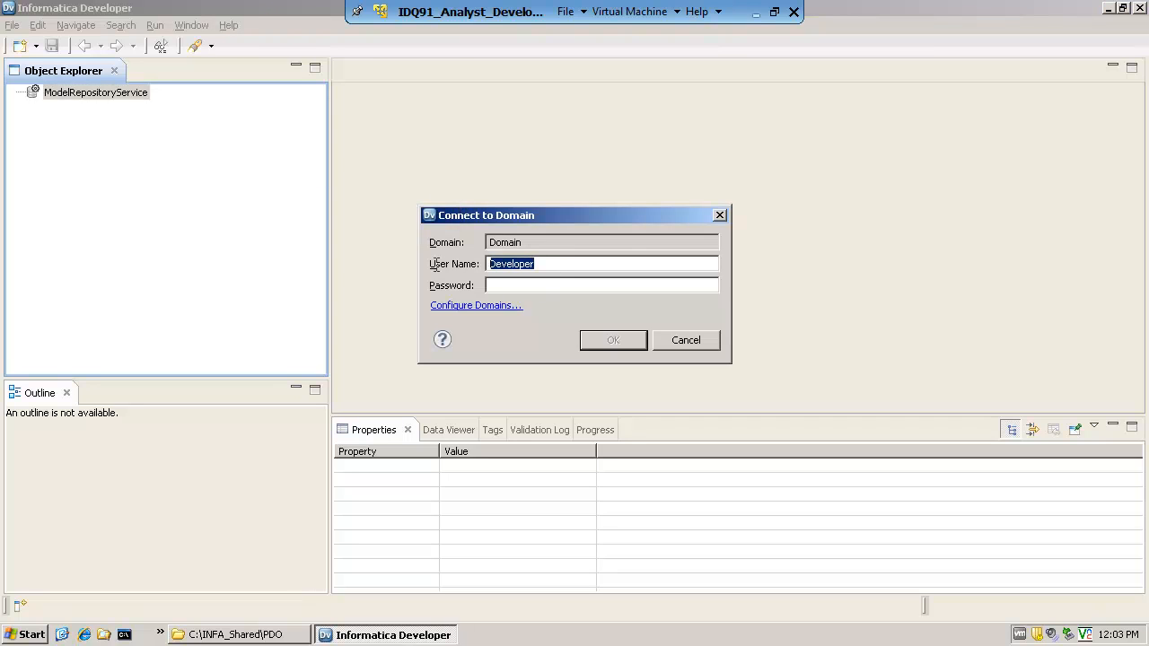
{"action": "left_click", "coordinate": [510, 285]}
{"action": "type", "text": "Developer"}
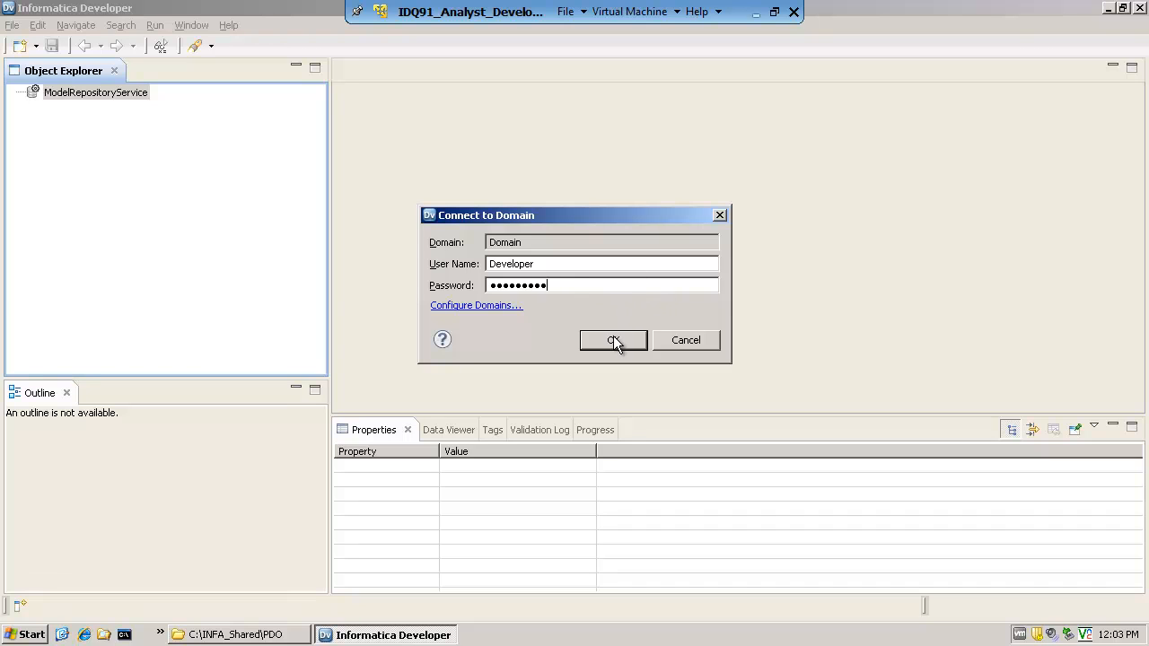
{"action": "left_click", "coordinate": [614, 340]}
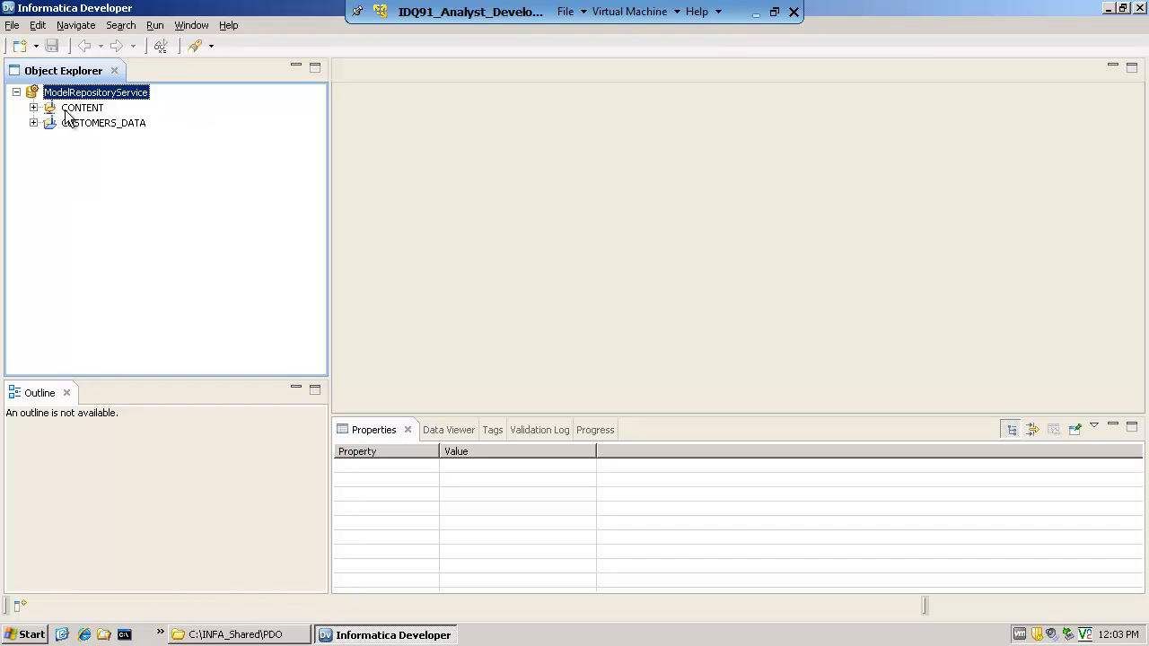
Examine the CONTENT project's folders, including Rules, Rules_Demo and the contents of Training_Materials
{"action": "mouse_move", "coordinate": [106, 126]}
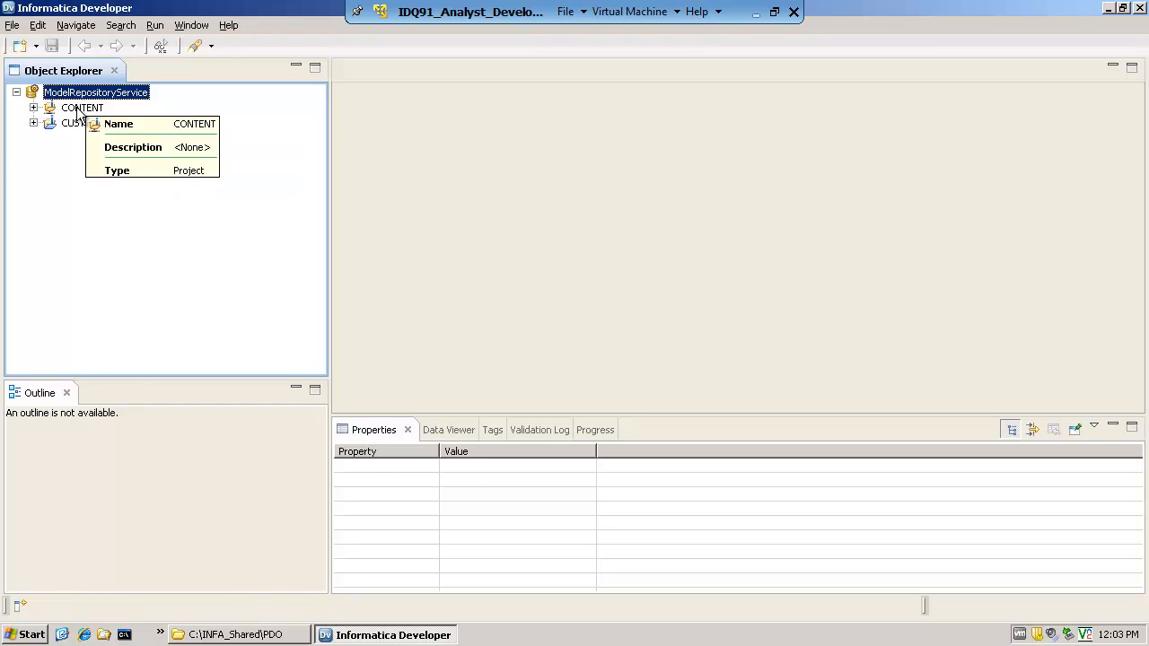
{"action": "left_click", "coordinate": [81, 108]}
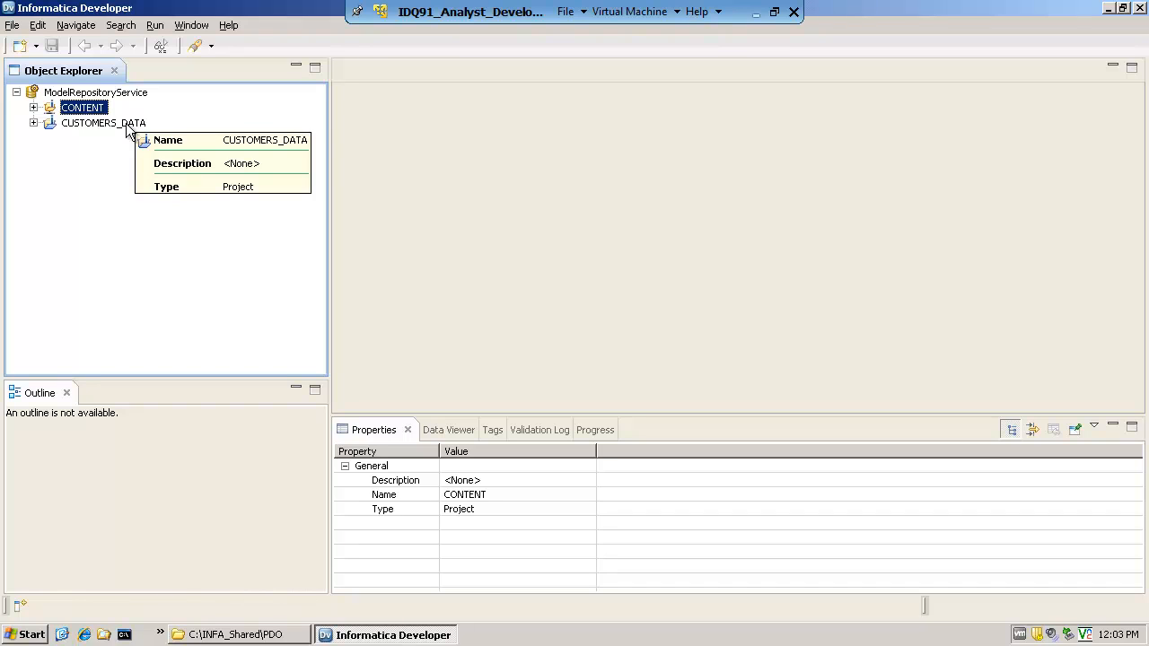
{"action": "left_click", "coordinate": [33, 108]}
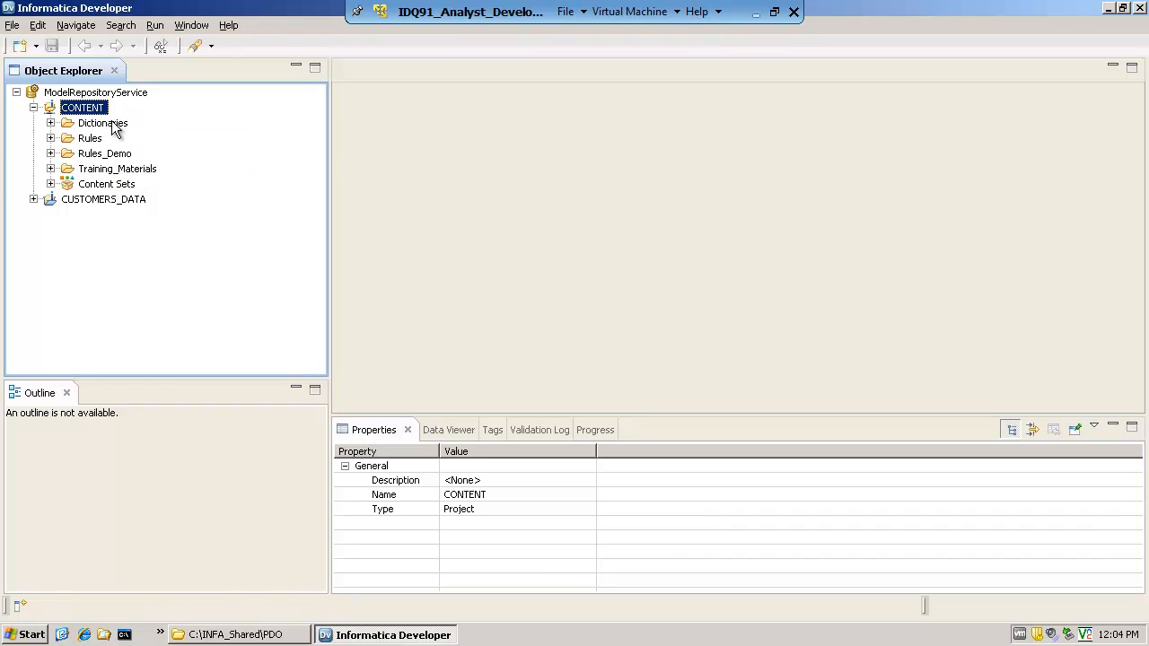
{"action": "left_click", "coordinate": [90, 139]}
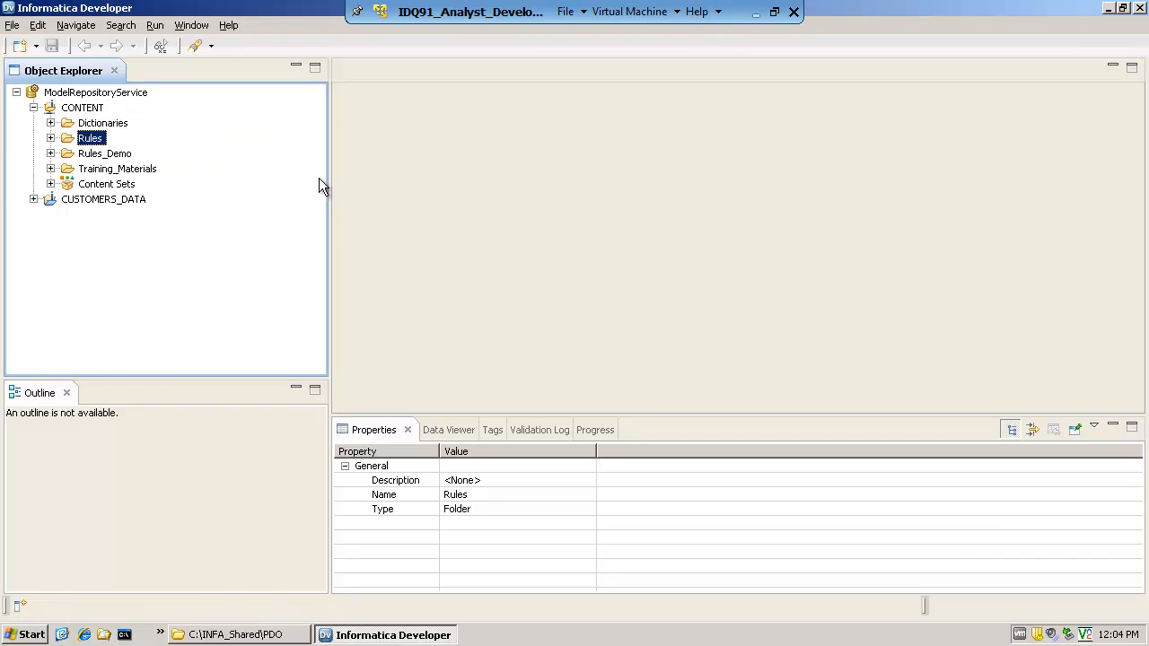
{"action": "left_click", "coordinate": [117, 154]}
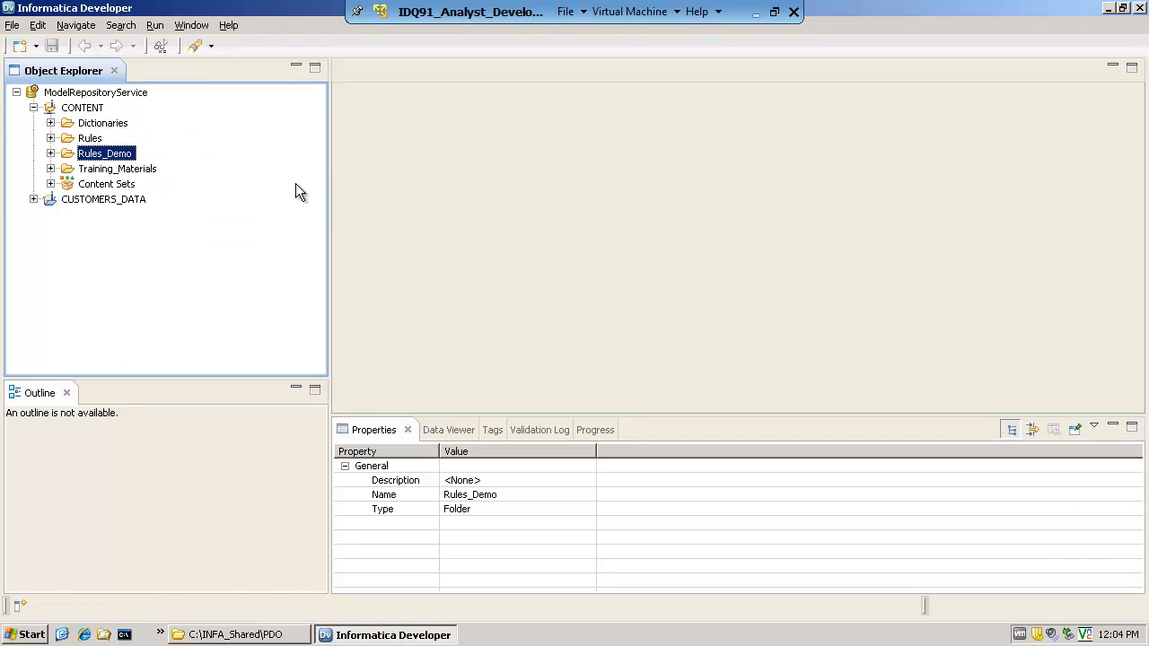
{"action": "left_click", "coordinate": [133, 169]}
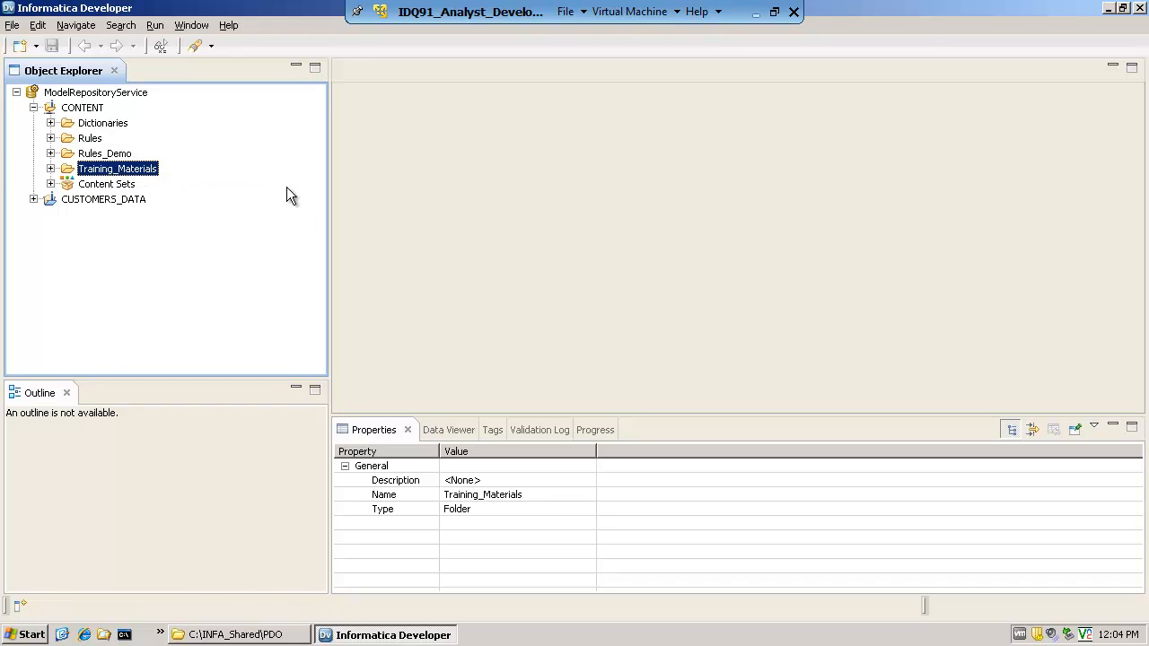
{"action": "left_click", "coordinate": [50, 169]}
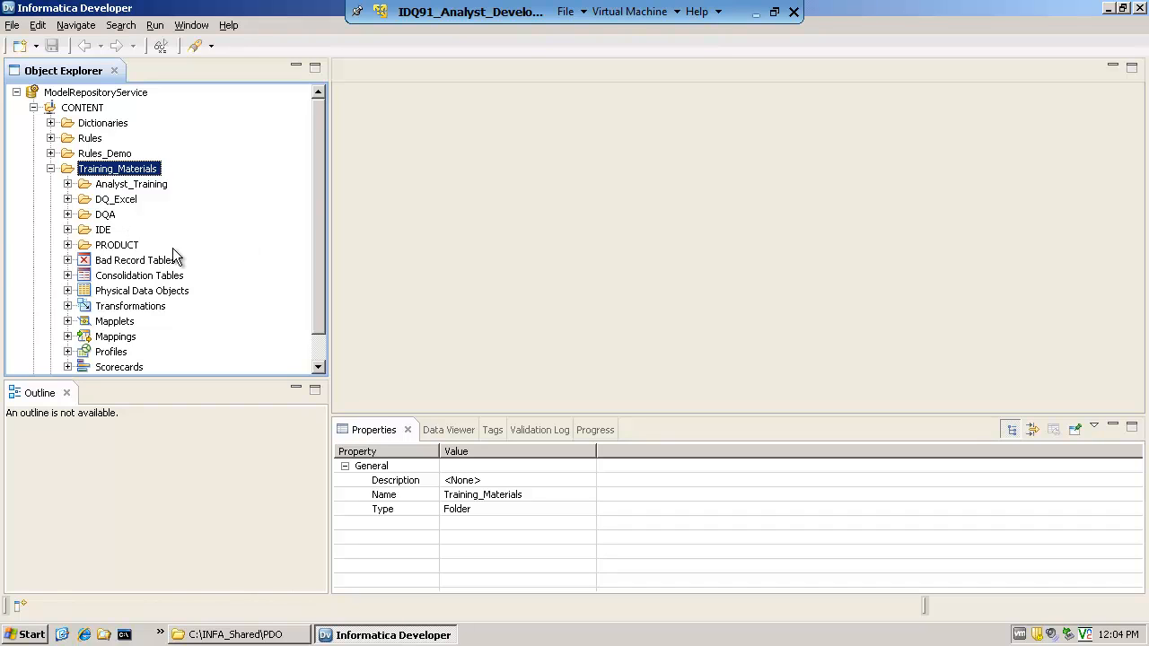
{"action": "left_click", "coordinate": [50, 168]}
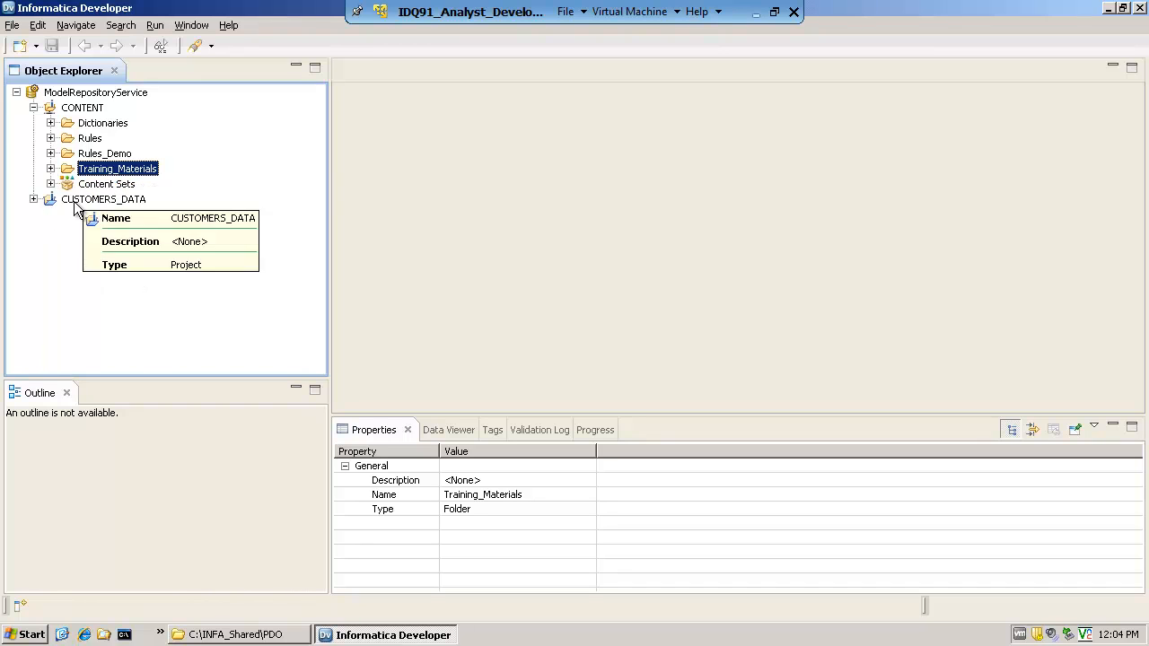
Examine the CUSTOMERS_DATA project's physical data objects, mapplets, profiles and scorecards, including the EU_CustomerOrders and US_CustomerOrders objects
{"action": "left_click", "coordinate": [81, 200]}
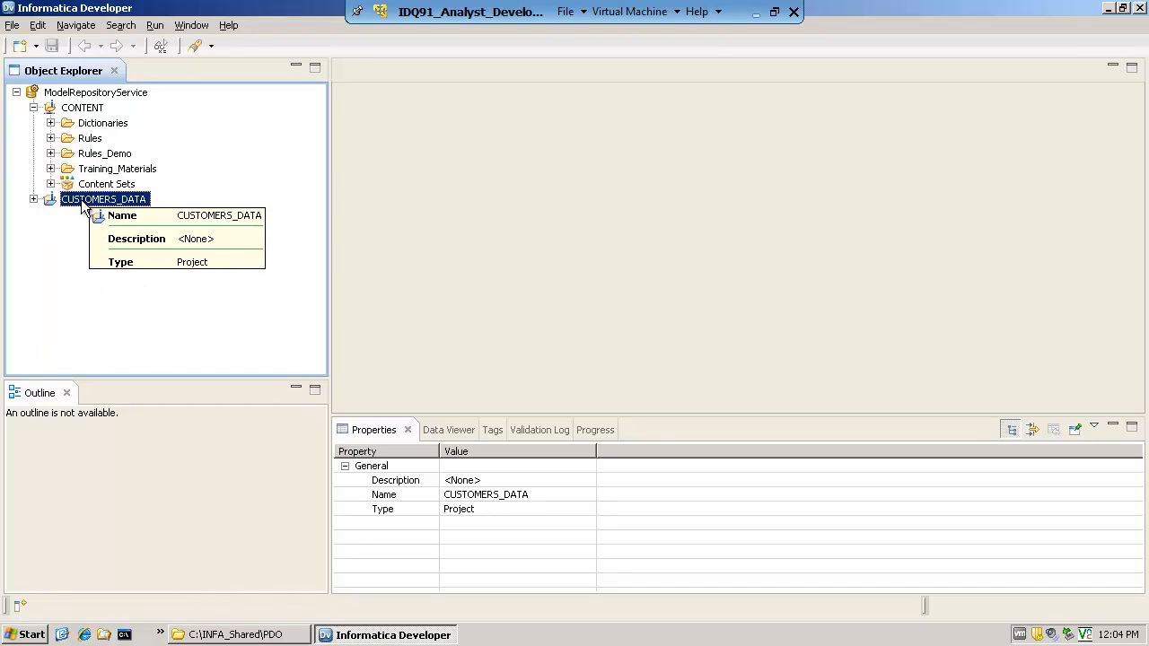
{"action": "left_click", "coordinate": [33, 200]}
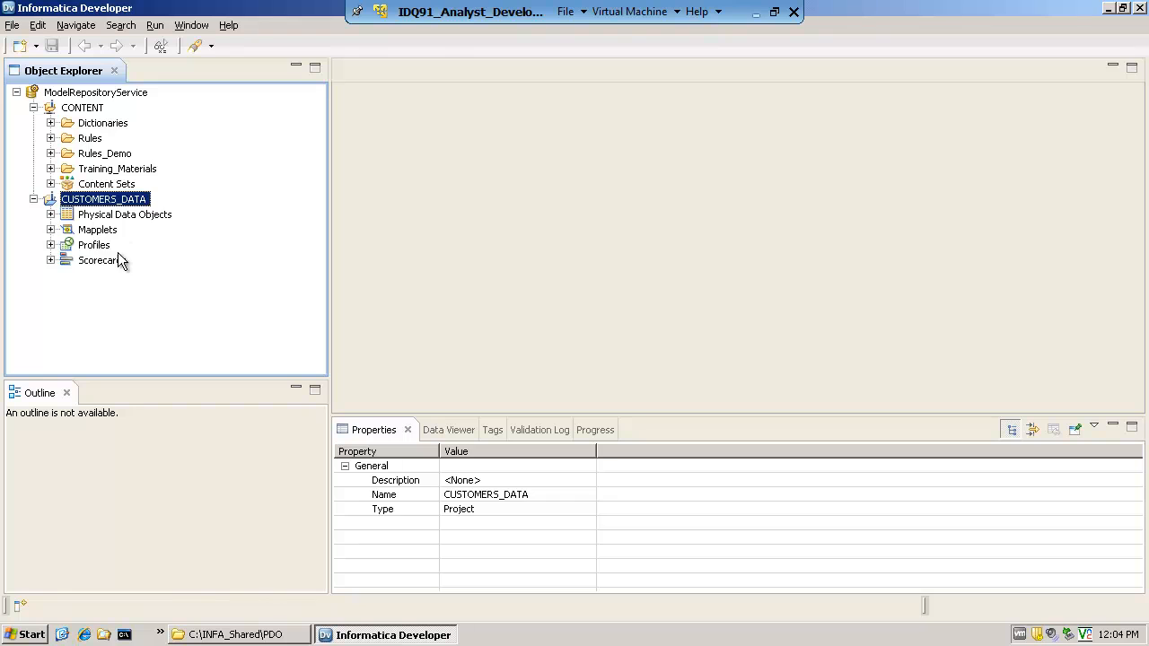
{"action": "left_click", "coordinate": [51, 215]}
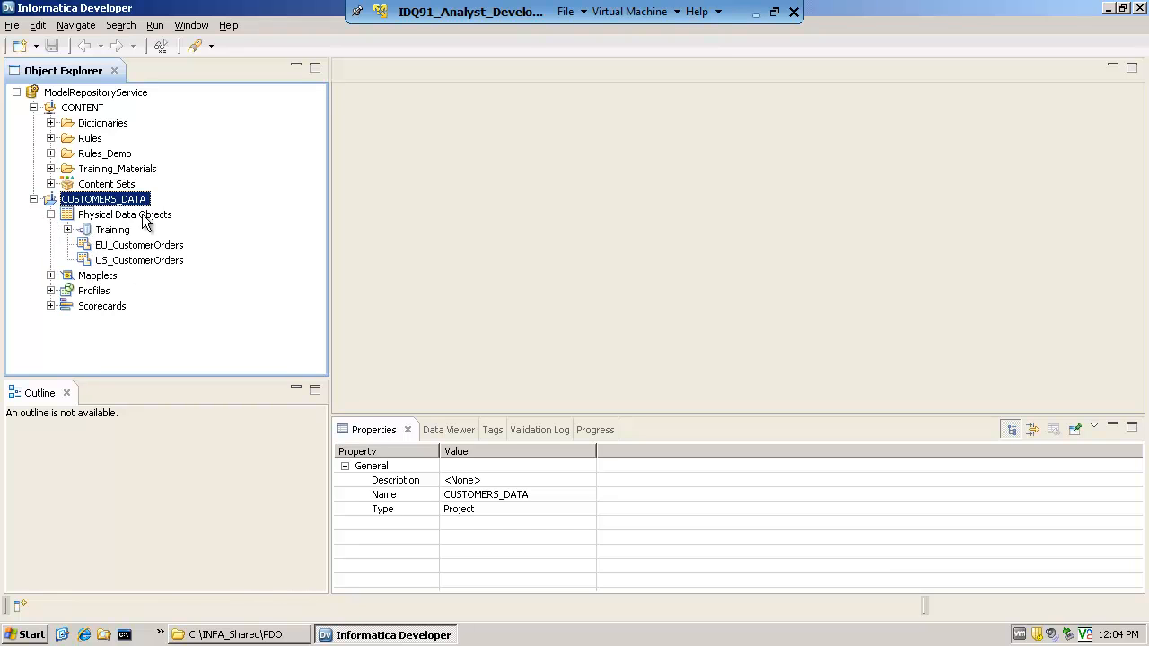
{"action": "left_click", "coordinate": [139, 251]}
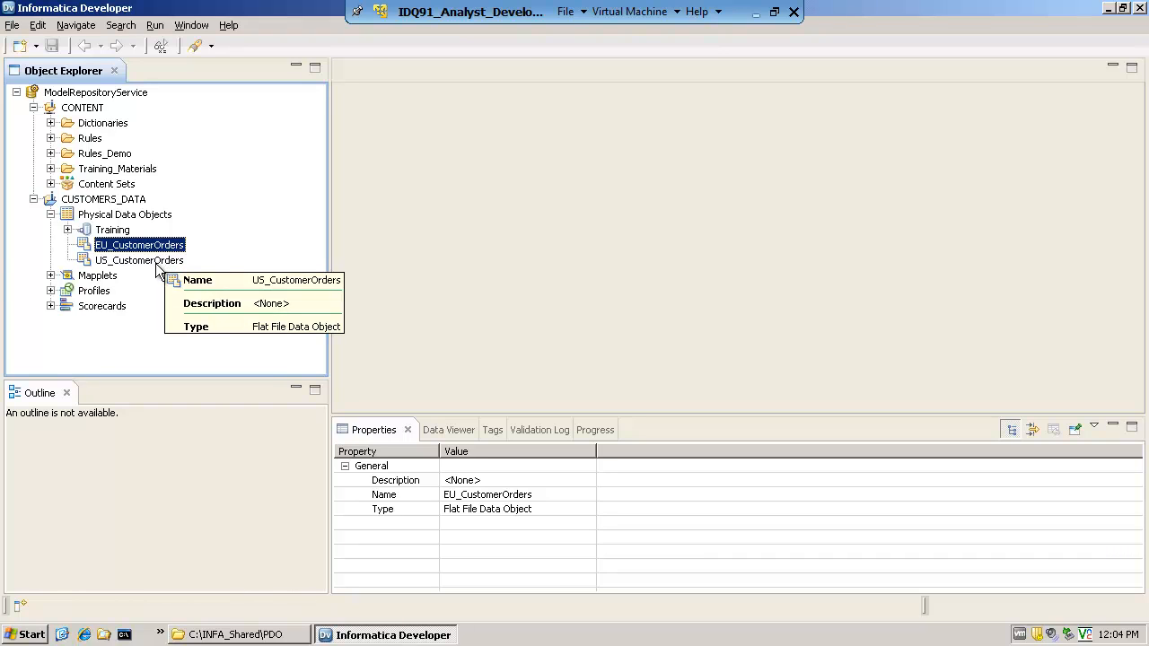
{"action": "left_click", "coordinate": [155, 267]}
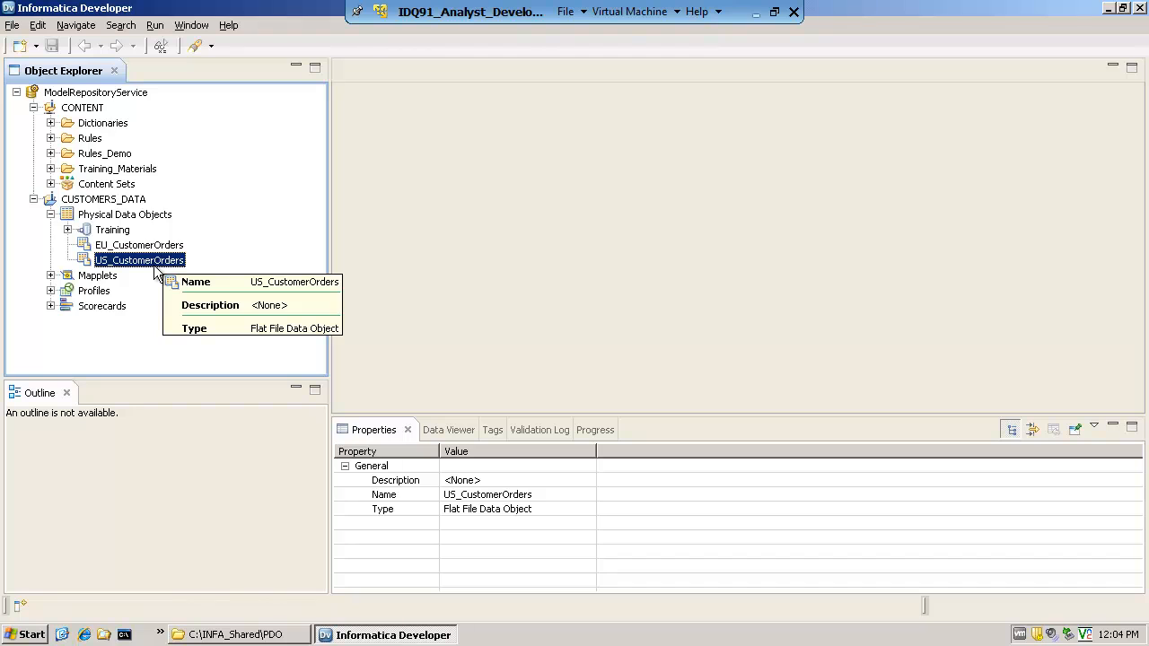
{"action": "left_click", "coordinate": [50, 275]}
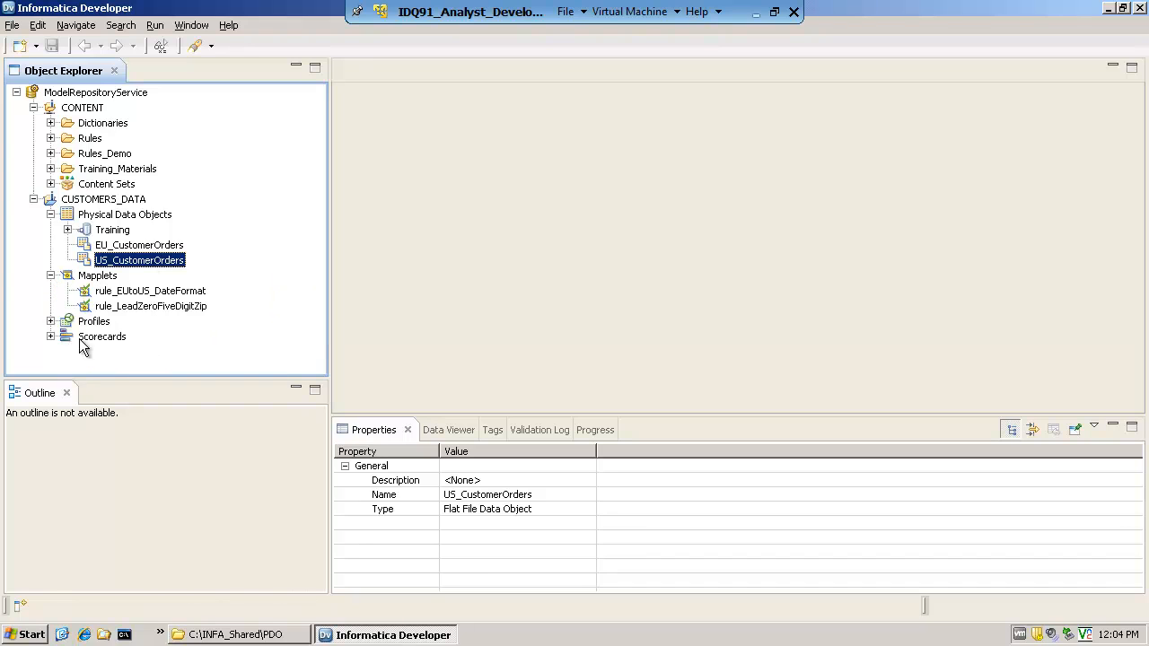
{"action": "left_click", "coordinate": [50, 321]}
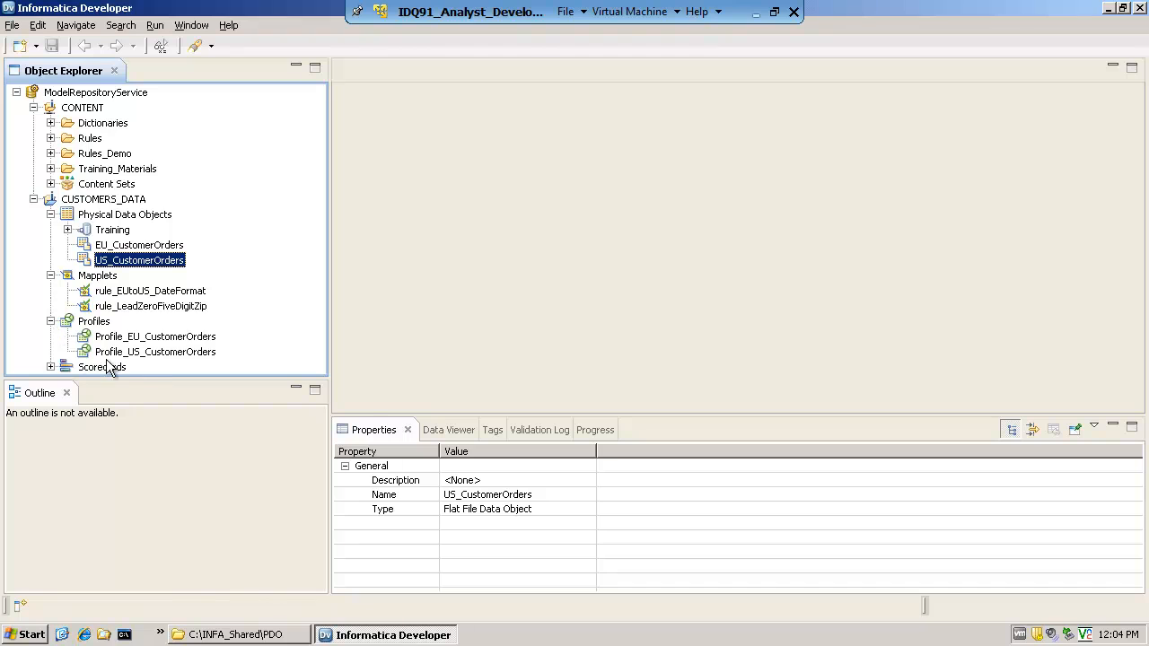
{"action": "left_click", "coordinate": [50, 368]}
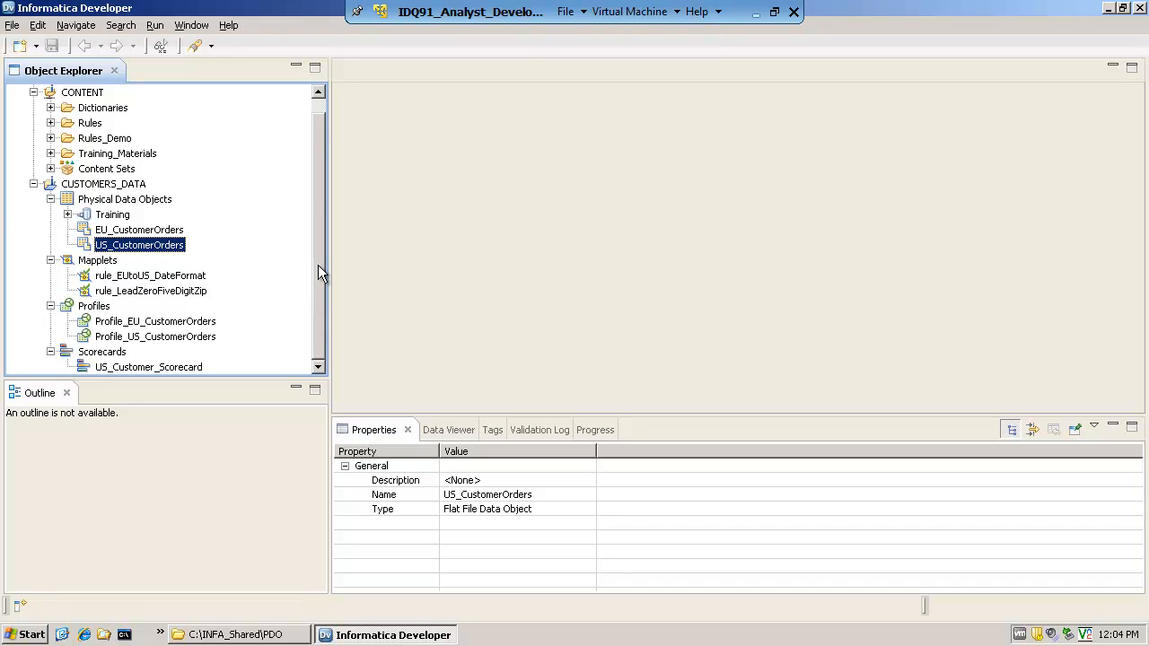
{"action": "left_click_drag", "start_coordinate": [321, 272], "coordinate": [322, 259]}
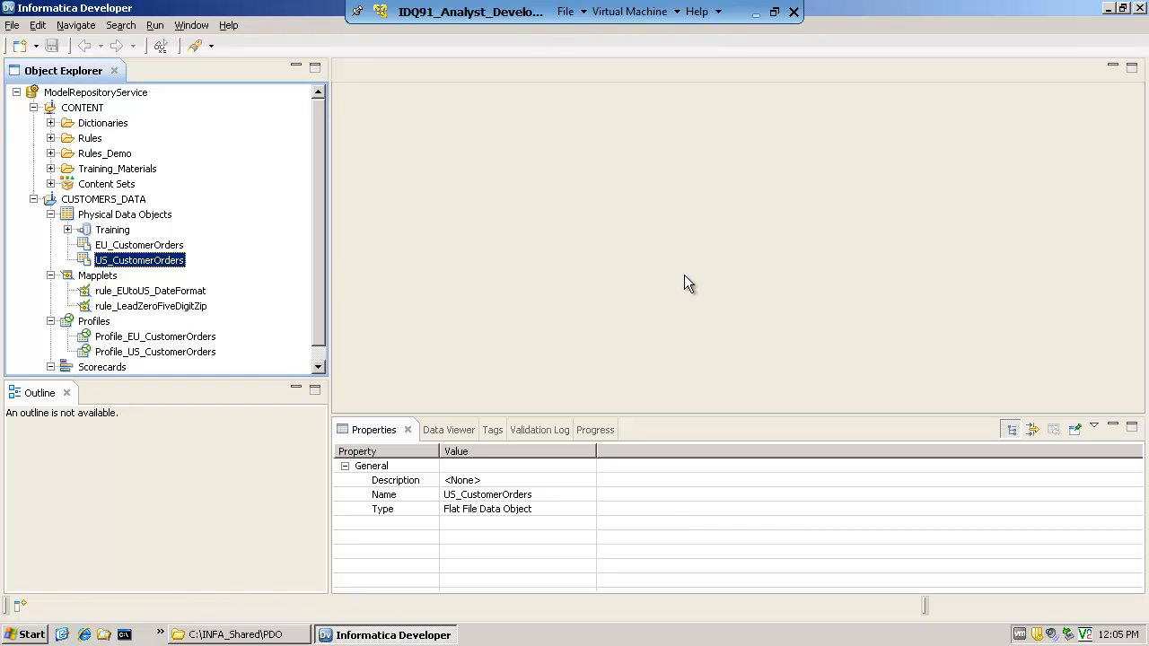
Minimize Informatica Developer and browse to the C:\INFA_Shared\PDO folder in Windows Explorer
{"action": "left_click", "coordinate": [1109, 8]}
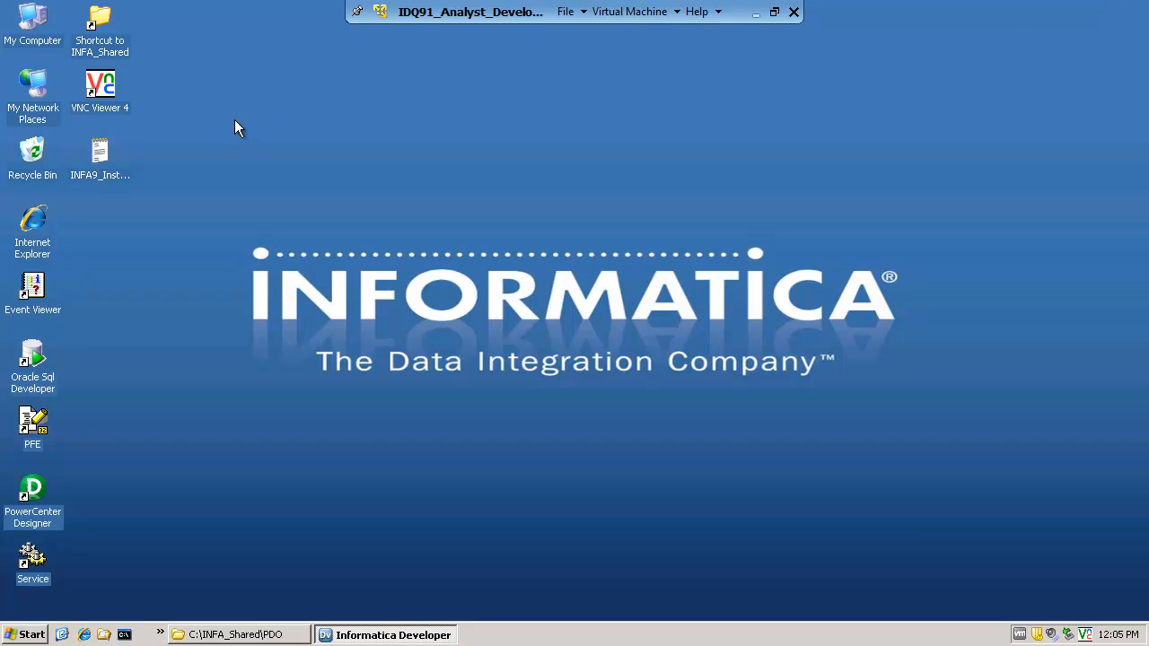
{"action": "double_click", "coordinate": [47, 25]}
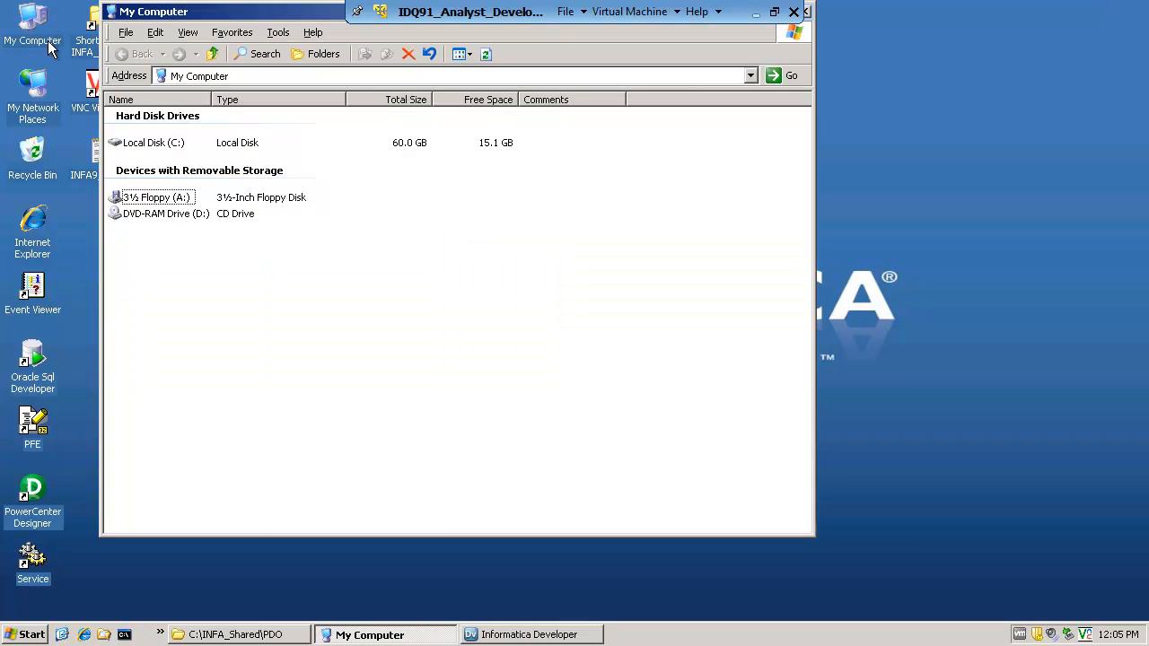
{"action": "double_click", "coordinate": [171, 149]}
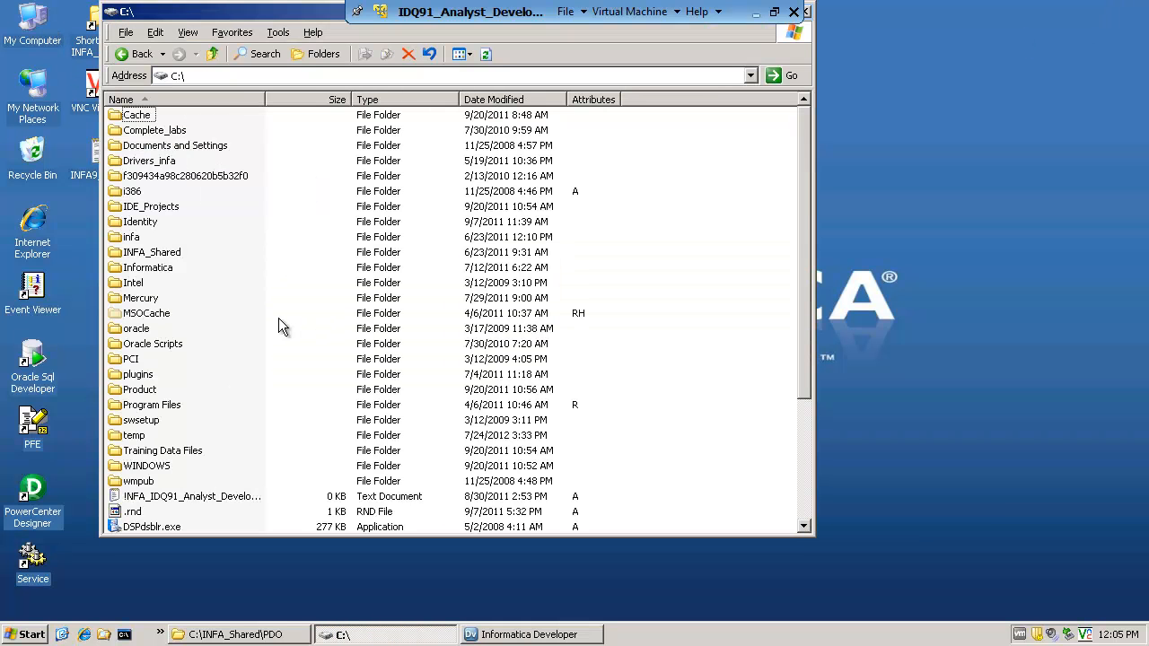
{"action": "double_click", "coordinate": [151, 252]}
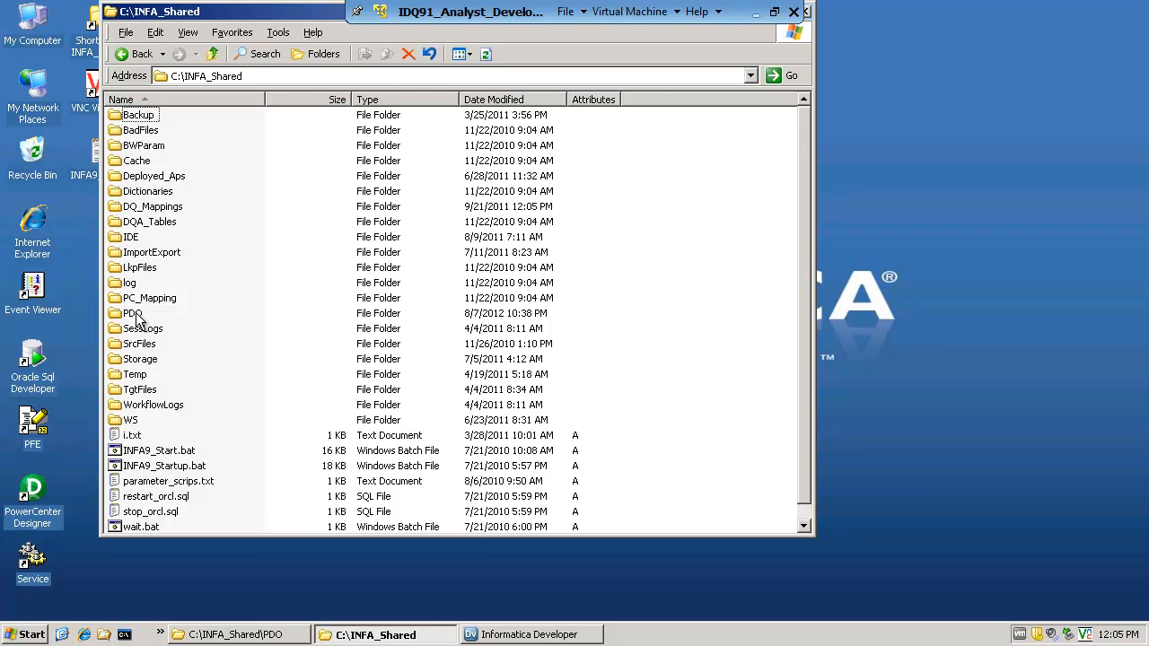
{"action": "double_click", "coordinate": [132, 314]}
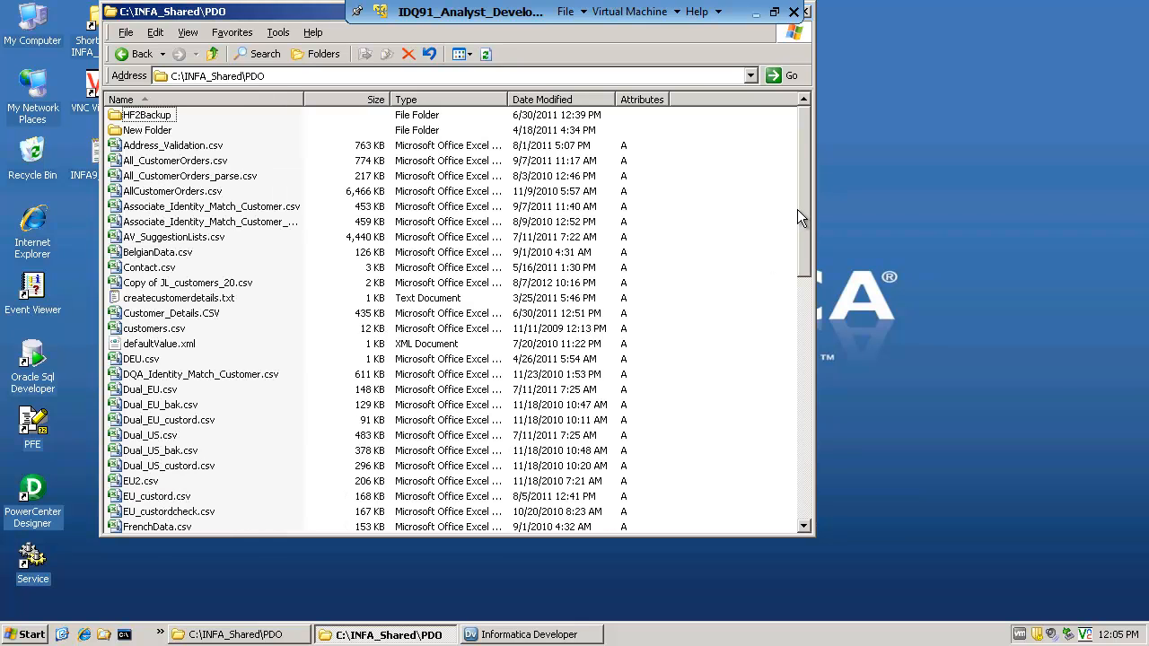
Open the JL_customers_20.csv file from the PDO folder in WordPad
{"action": "left_click_drag", "start_coordinate": [797, 209], "coordinate": [806, 358]}
{"action": "left_click", "coordinate": [170, 299]}
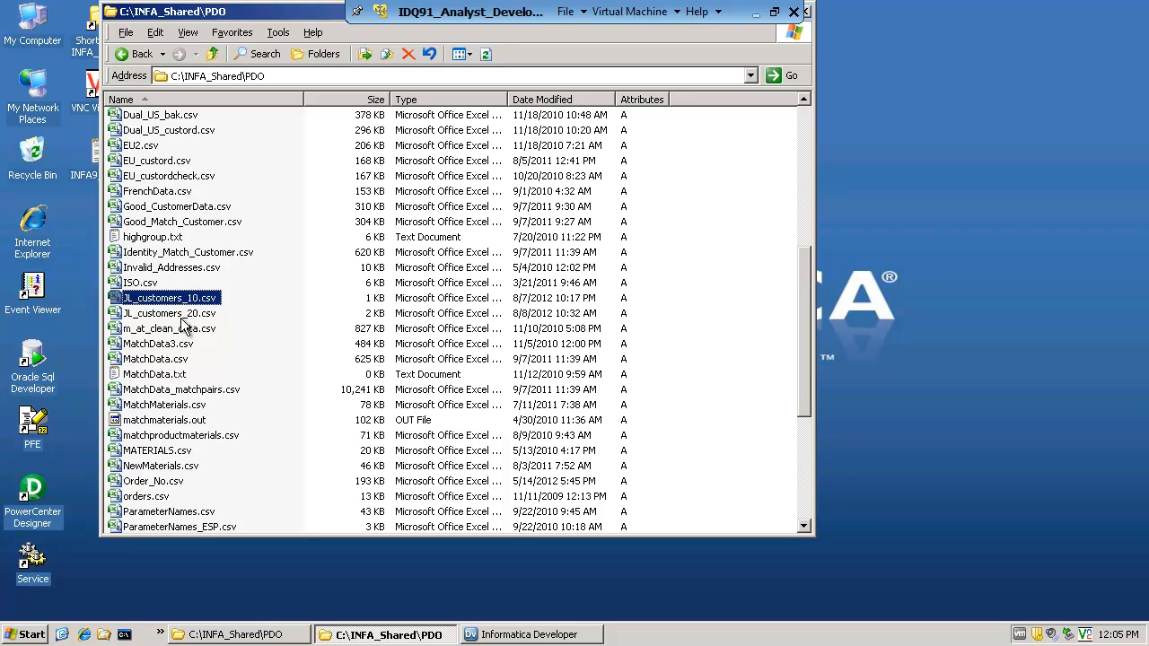
{"action": "right_click", "coordinate": [183, 318]}
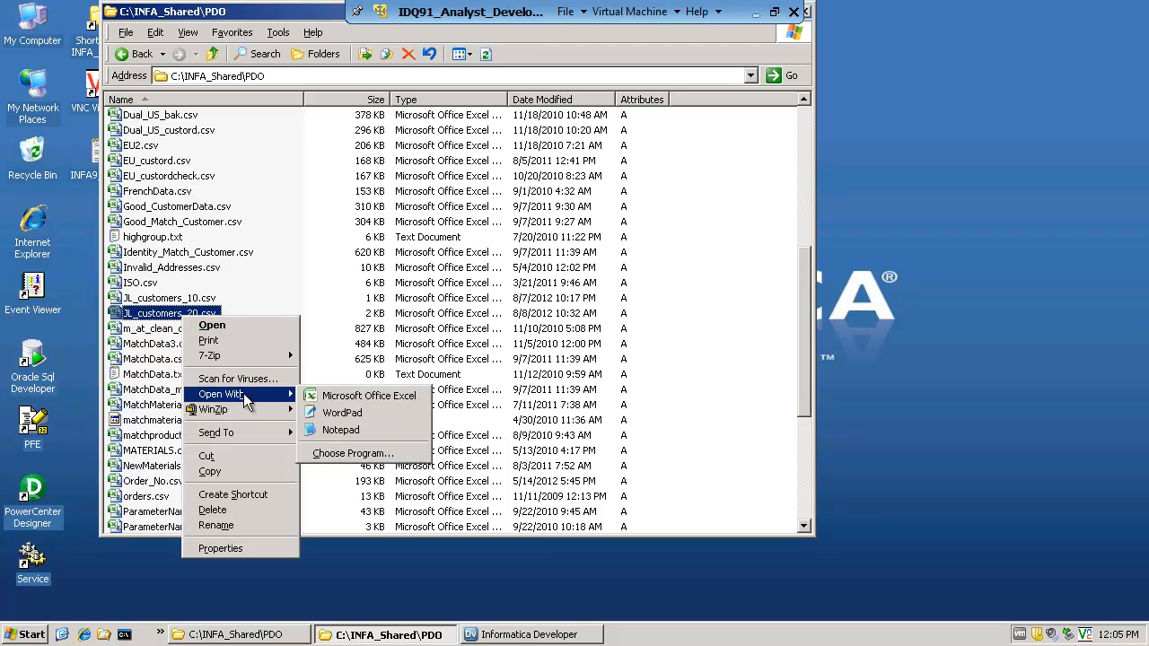
{"action": "left_click", "coordinate": [359, 419]}
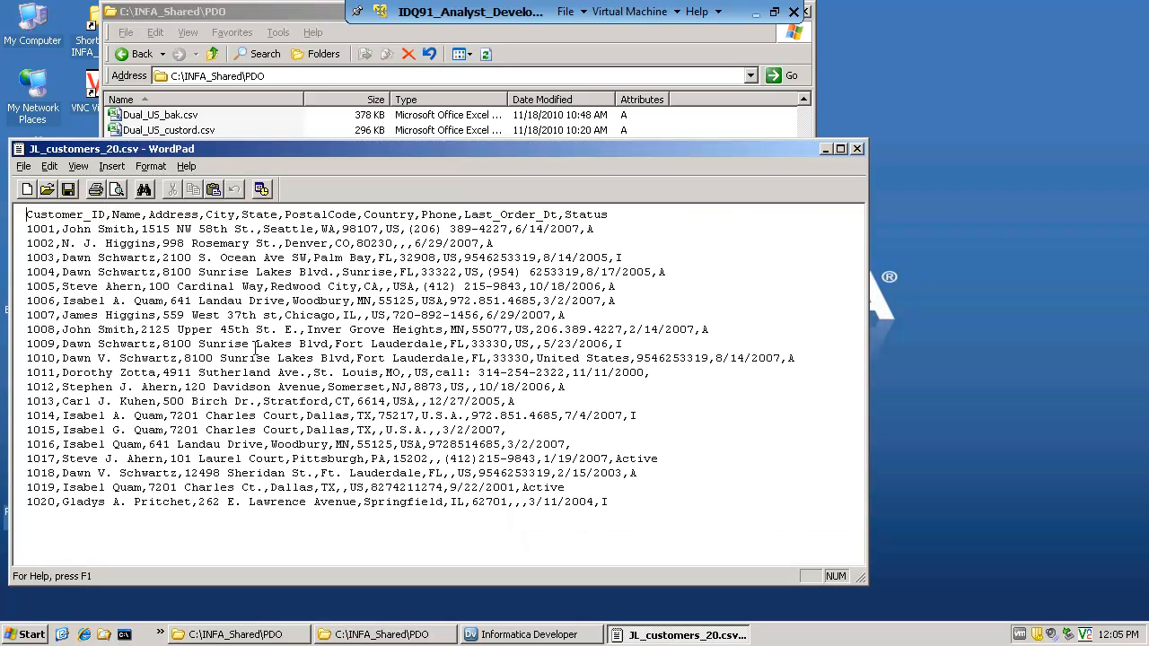
Review the customer records in JL_customers_20.csv, then close the file and minimize the PDO folder window
{"action": "left_click_drag", "start_coordinate": [43, 242], "coordinate": [626, 553]}
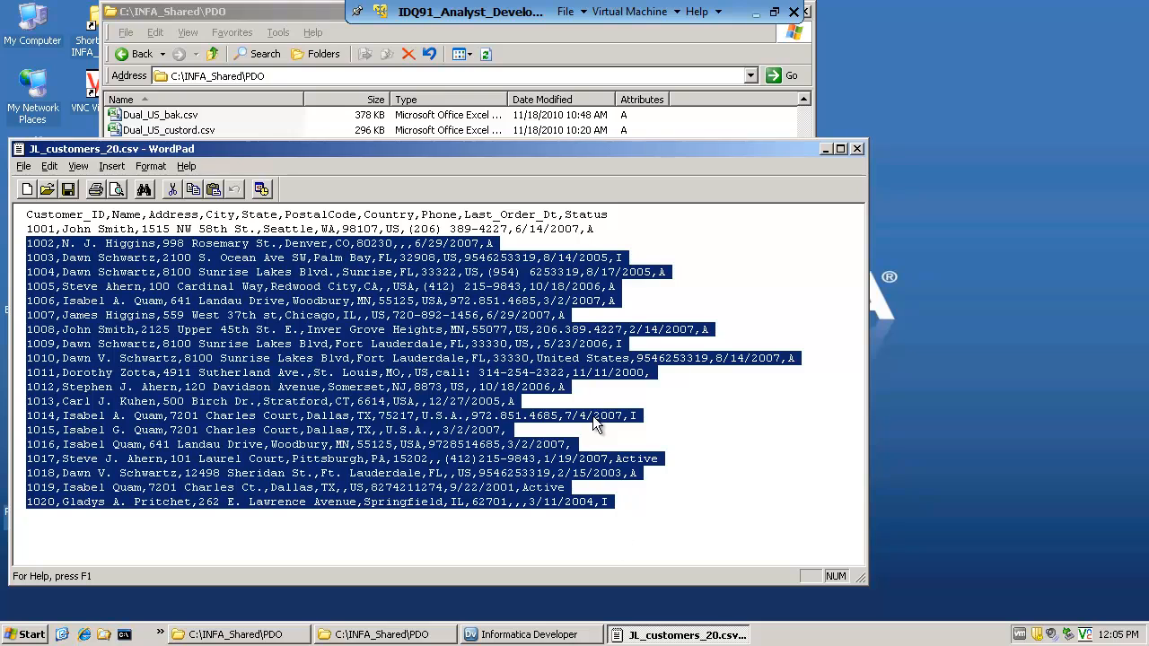
{"action": "left_click", "coordinate": [338, 306]}
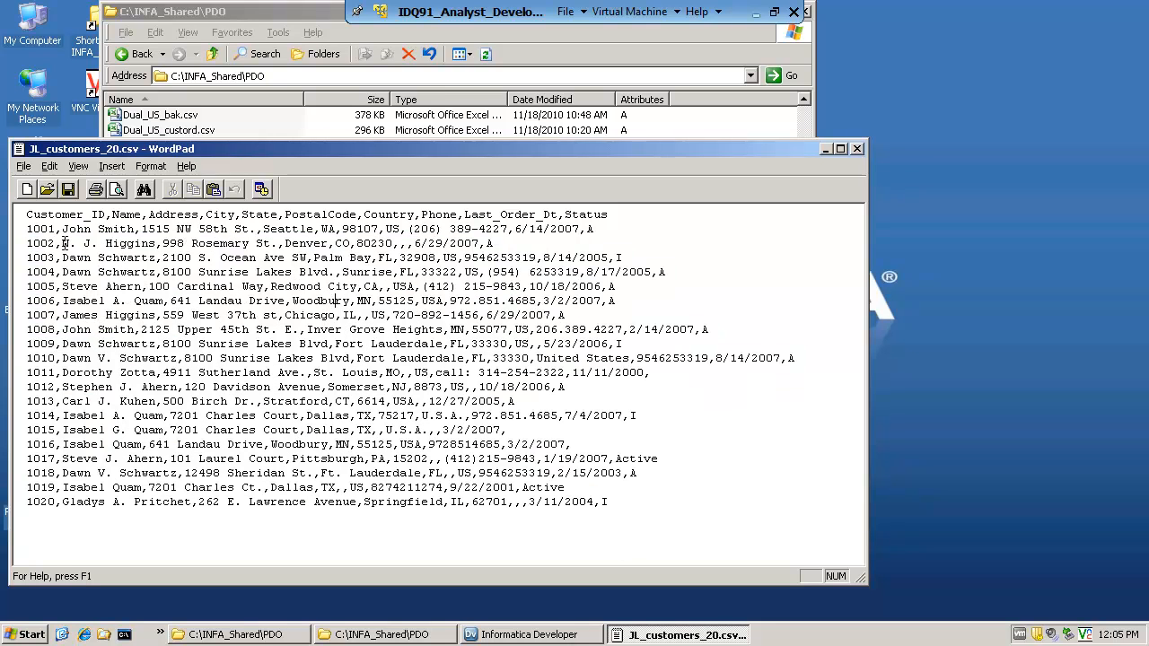
{"action": "left_click", "coordinate": [858, 148]}
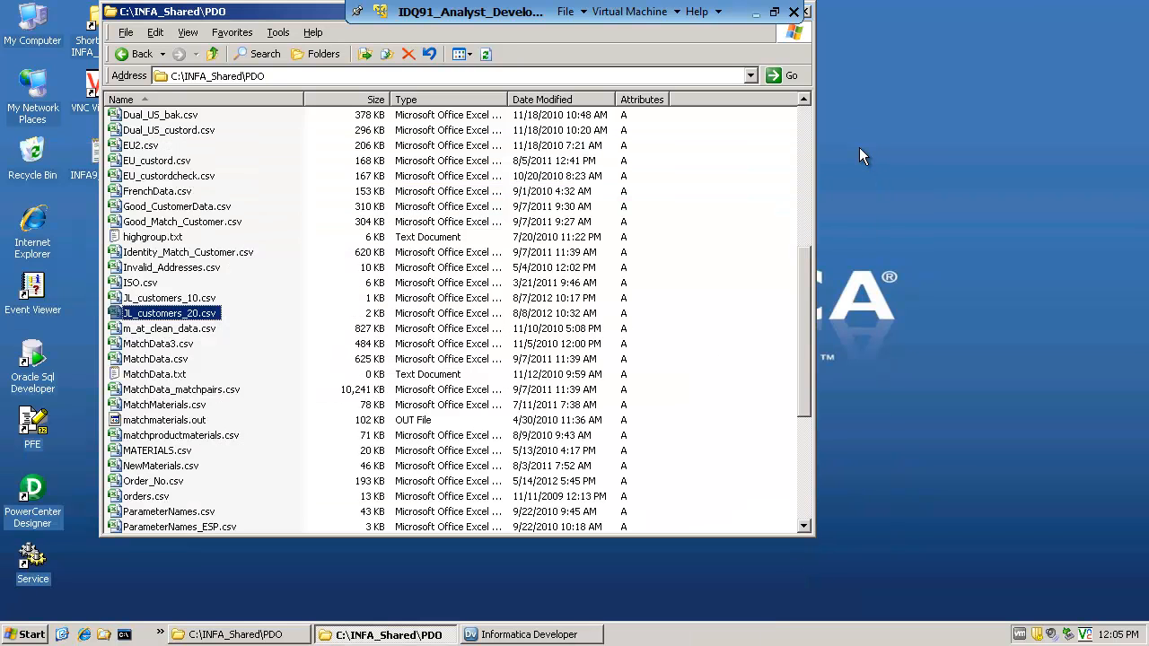
{"action": "left_click_drag", "start_coordinate": [274, 18], "coordinate": [293, 54]}
{"action": "left_click", "coordinate": [792, 45]}
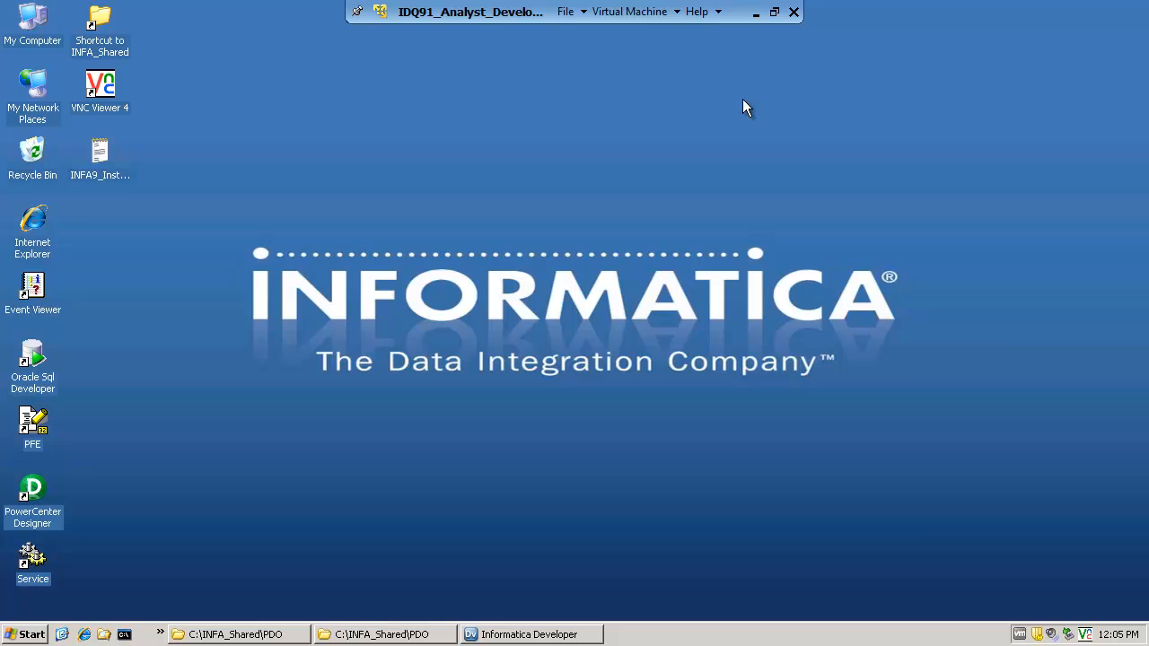
Switch to Informatica Developer and start creating a new physical data object in the CUSTOMERS_DATA project
{"action": "left_click", "coordinate": [464, 633]}
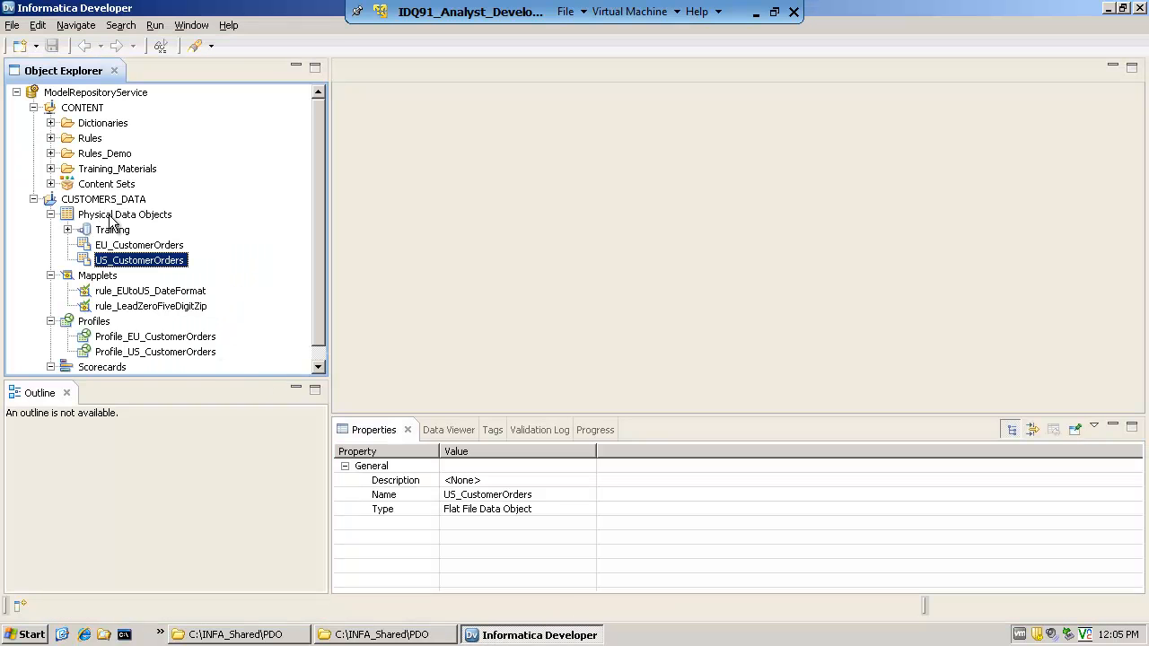
{"action": "left_click", "coordinate": [113, 216]}
{"action": "right_click", "coordinate": [115, 215]}
{"action": "mouse_move", "coordinate": [143, 228]}
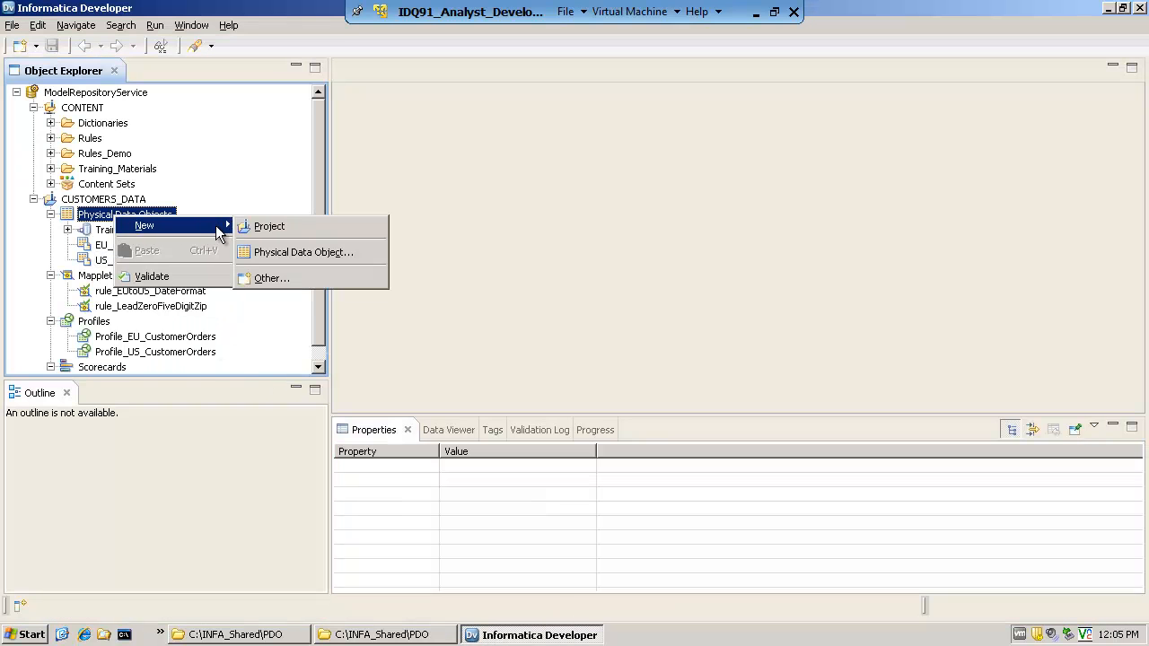
{"action": "left_click", "coordinate": [273, 251]}
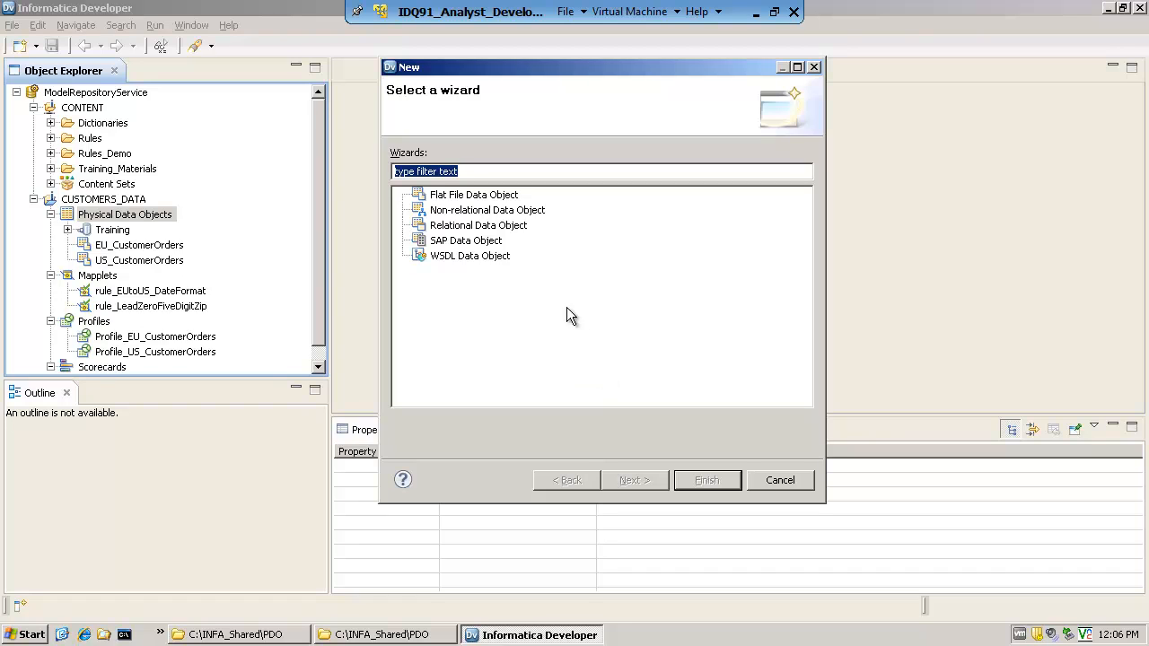
Look through the available data object types and proceed with Flat File Data Object
{"action": "left_click", "coordinate": [470, 195]}
{"action": "left_click", "coordinate": [490, 212]}
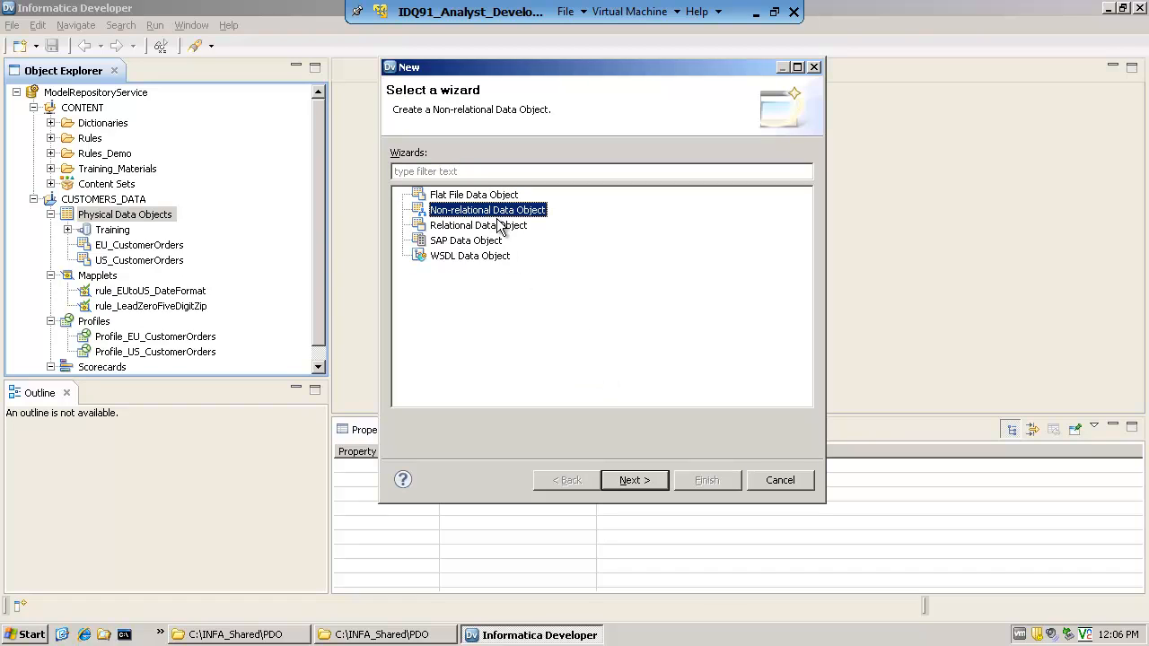
{"action": "left_click", "coordinate": [500, 227]}
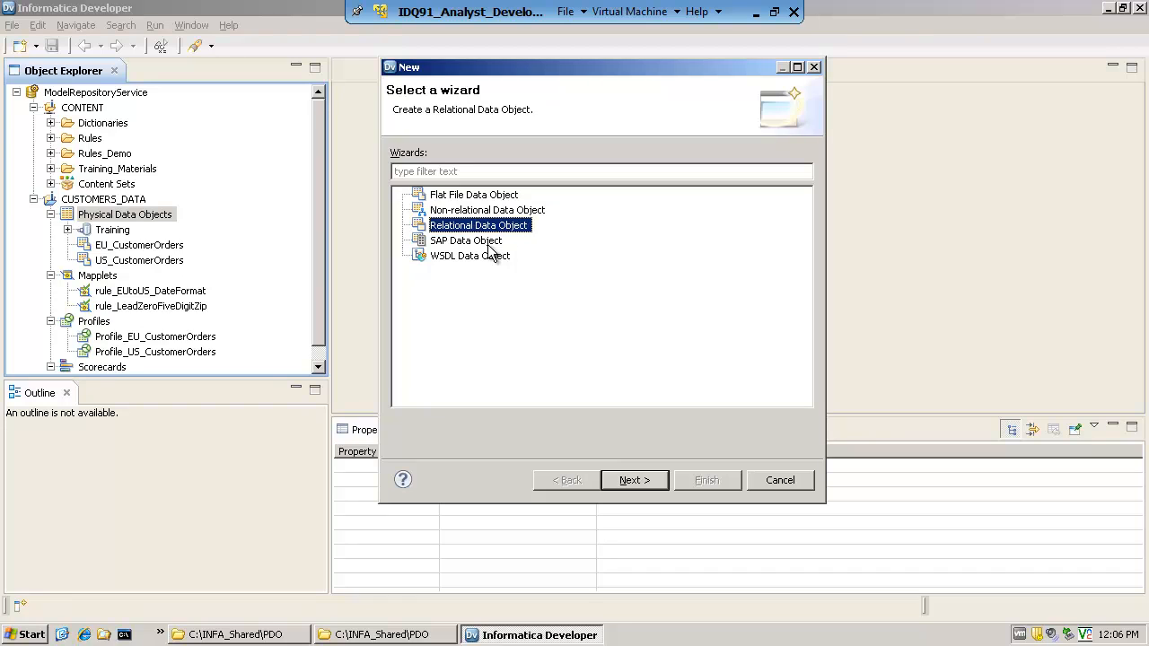
{"action": "left_click", "coordinate": [492, 243]}
{"action": "left_click", "coordinate": [491, 259]}
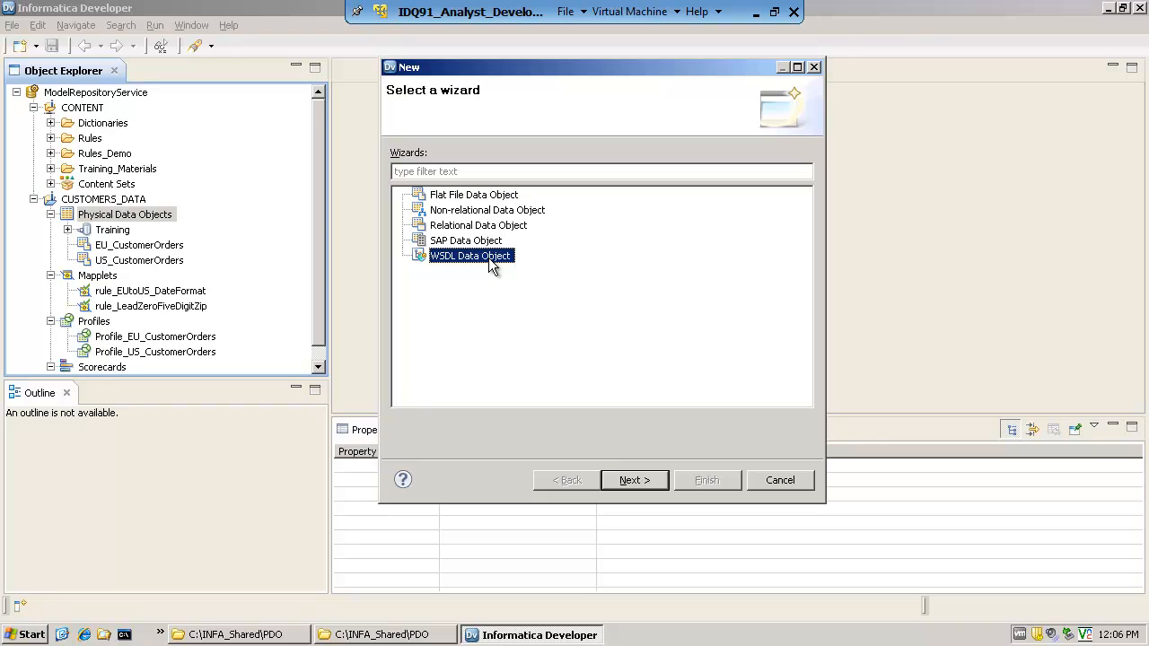
{"action": "left_click", "coordinate": [484, 197]}
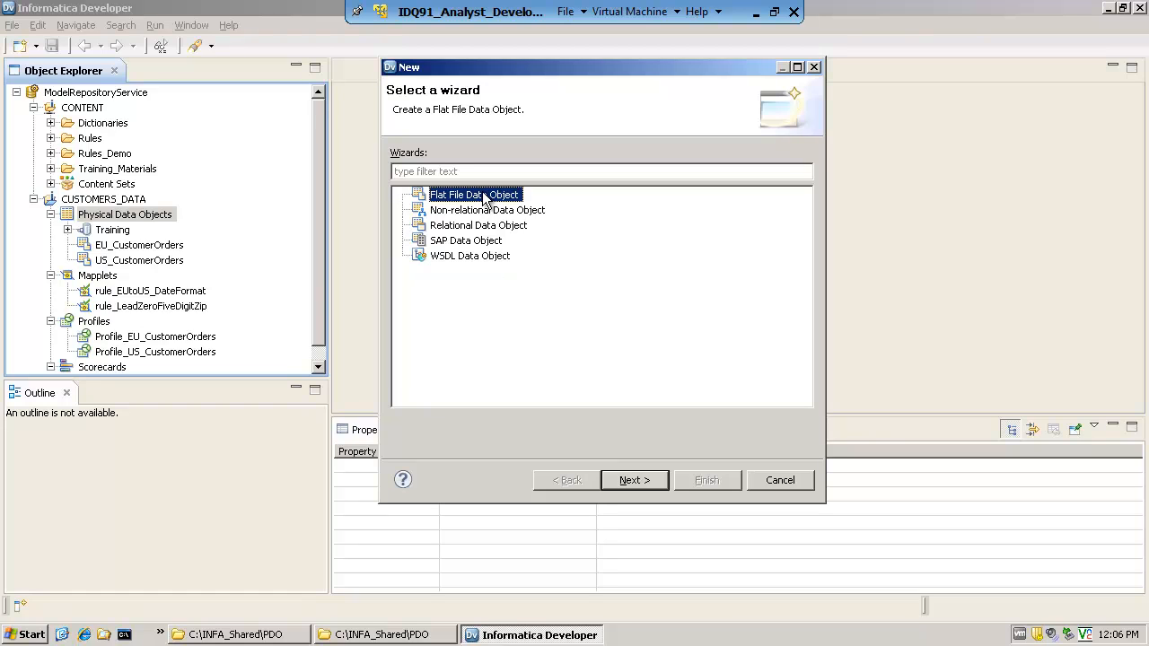
{"action": "left_click", "coordinate": [637, 482]}
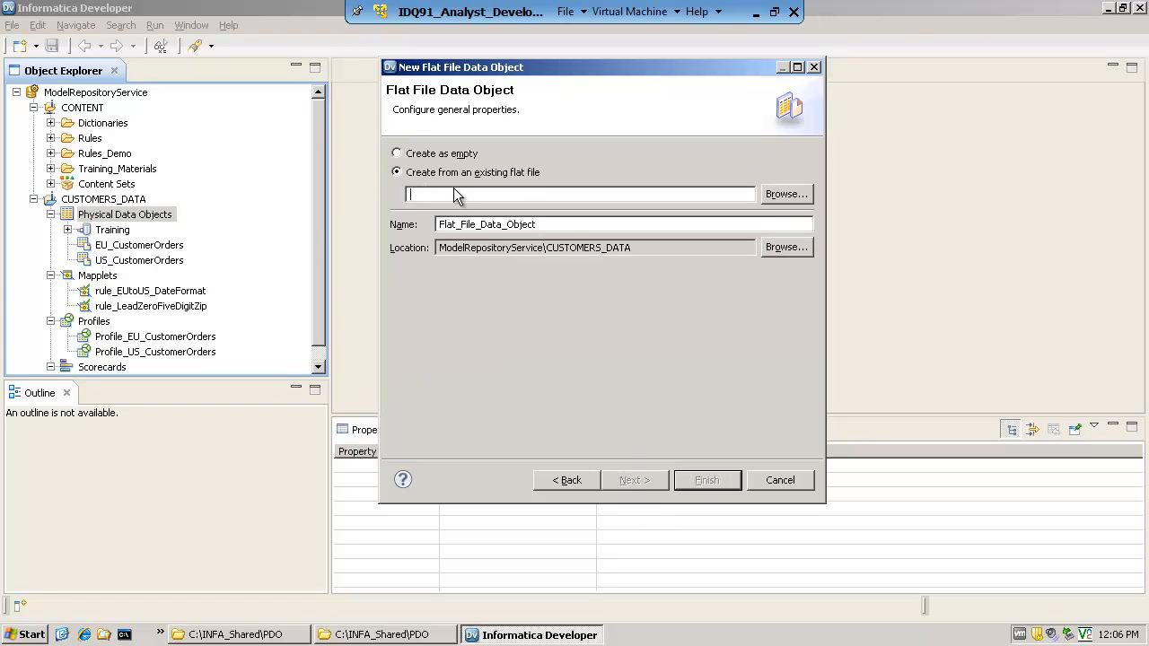
Base the data object on the existing file C:\INFA_Shared\PDO\JL_customers_20.csv, keeping the name JL_customers_20 and the CUSTOMERS_DATA location
{"action": "left_click", "coordinate": [772, 196]}
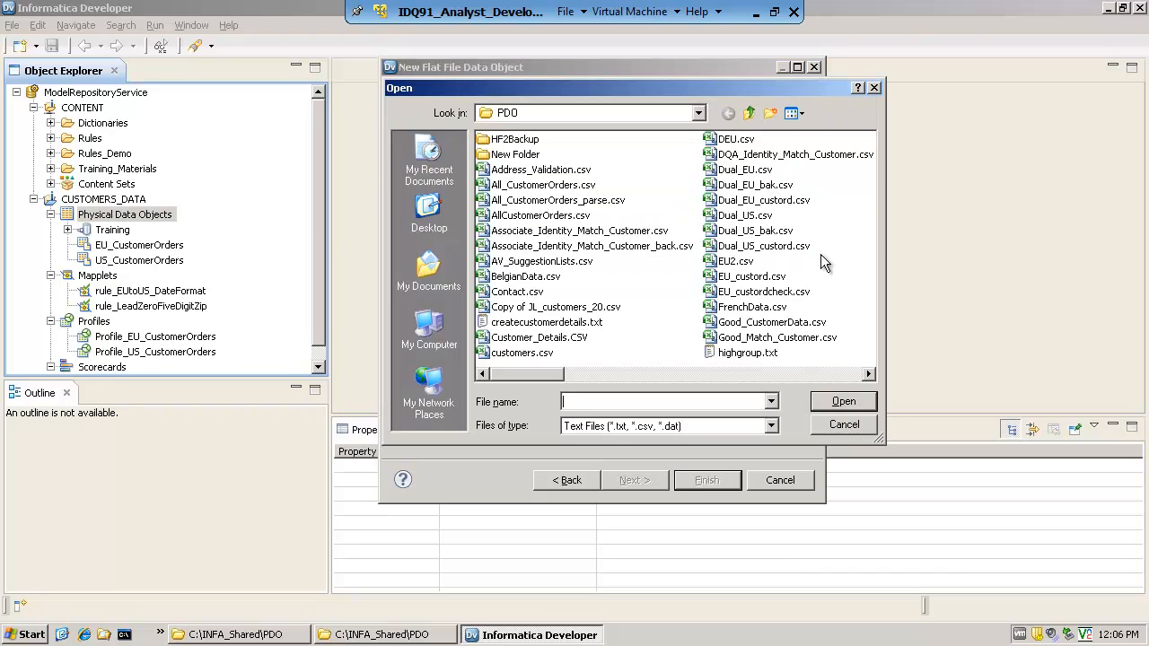
{"action": "left_click", "coordinate": [869, 375]}
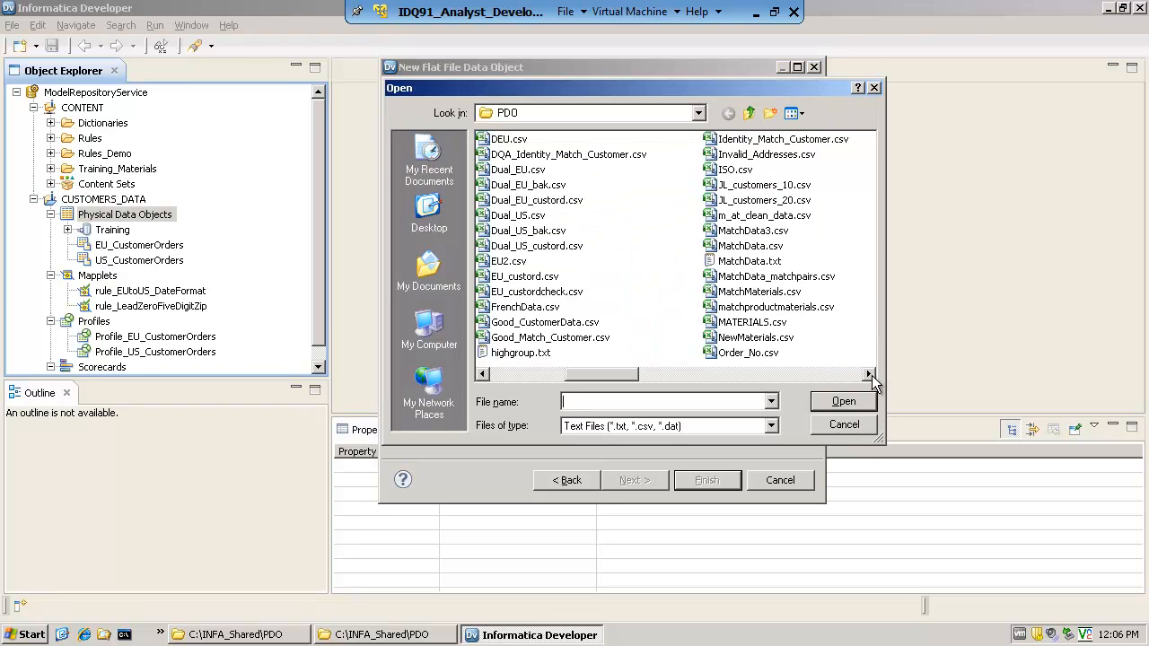
{"action": "left_click", "coordinate": [796, 200]}
{"action": "left_click", "coordinate": [824, 401]}
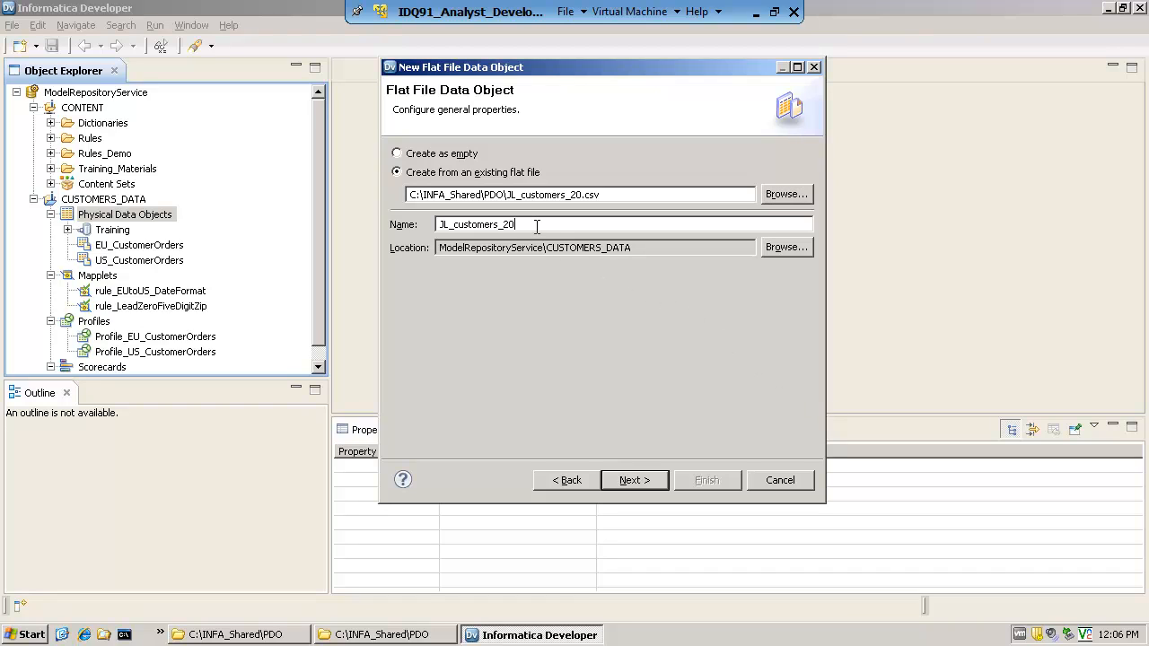
{"action": "left_click_drag", "start_coordinate": [537, 227], "coordinate": [438, 225]}
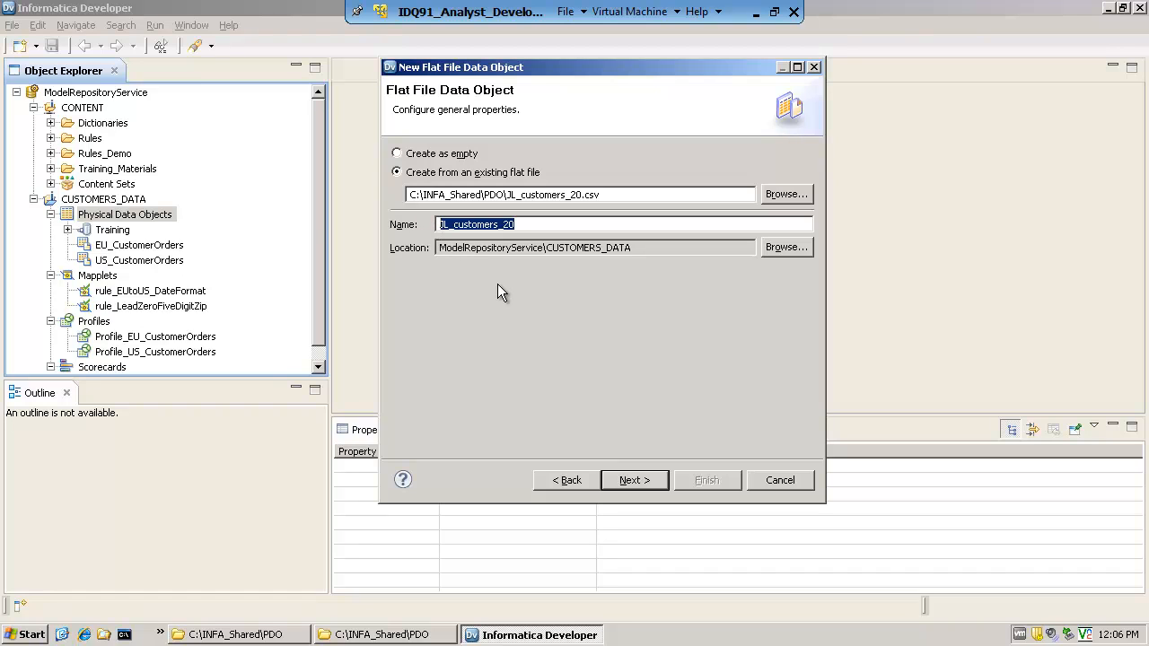
{"action": "left_click", "coordinate": [440, 242]}
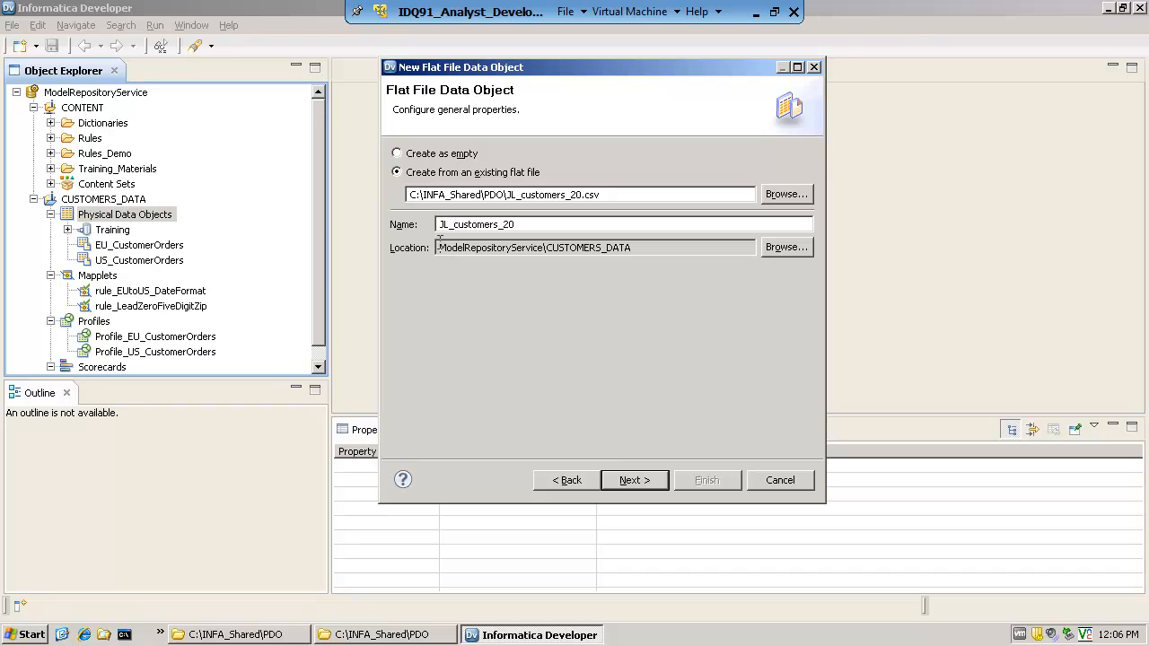
{"action": "left_click_drag", "start_coordinate": [439, 240], "coordinate": [634, 246]}
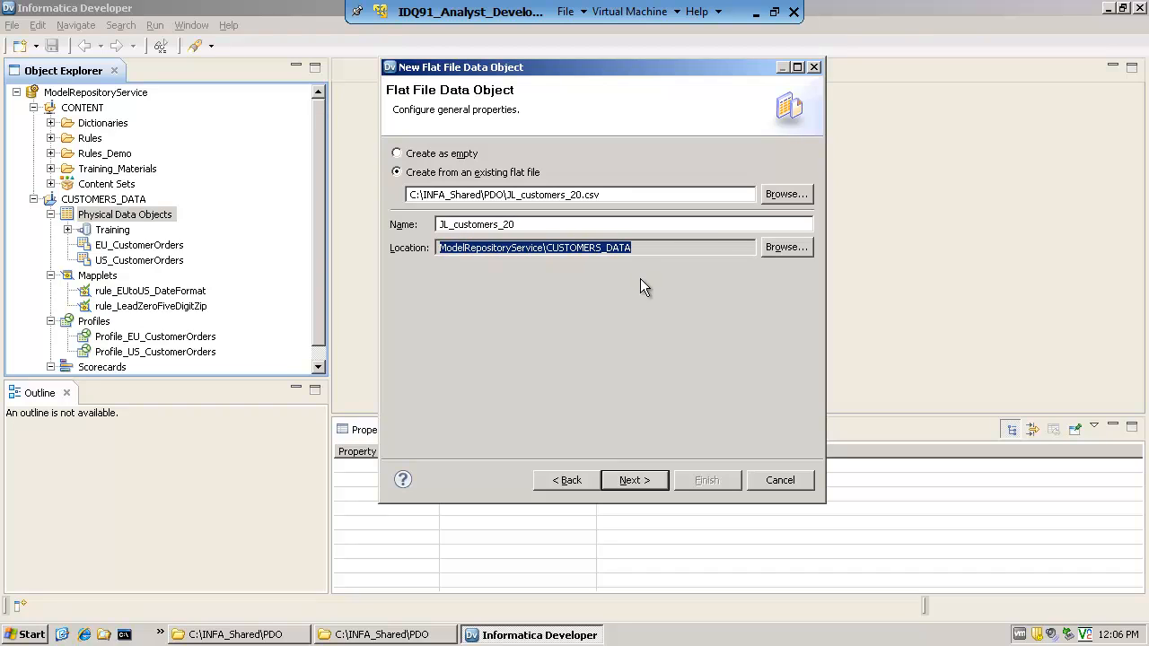
{"action": "left_click", "coordinate": [633, 276]}
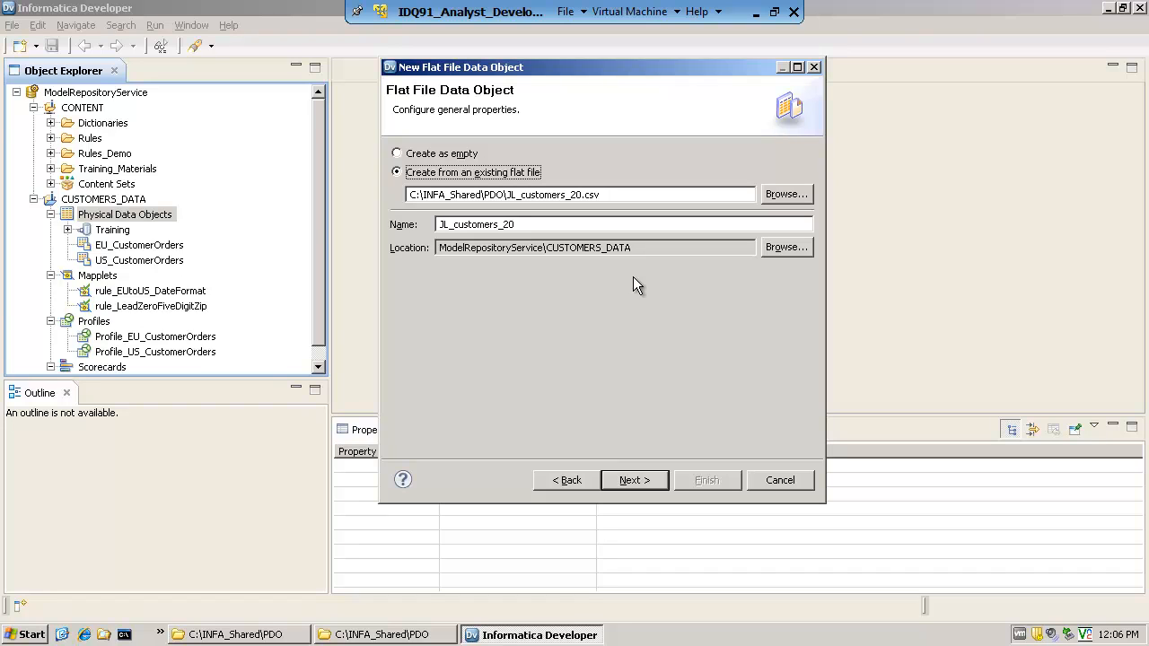
{"action": "left_click", "coordinate": [643, 476]}
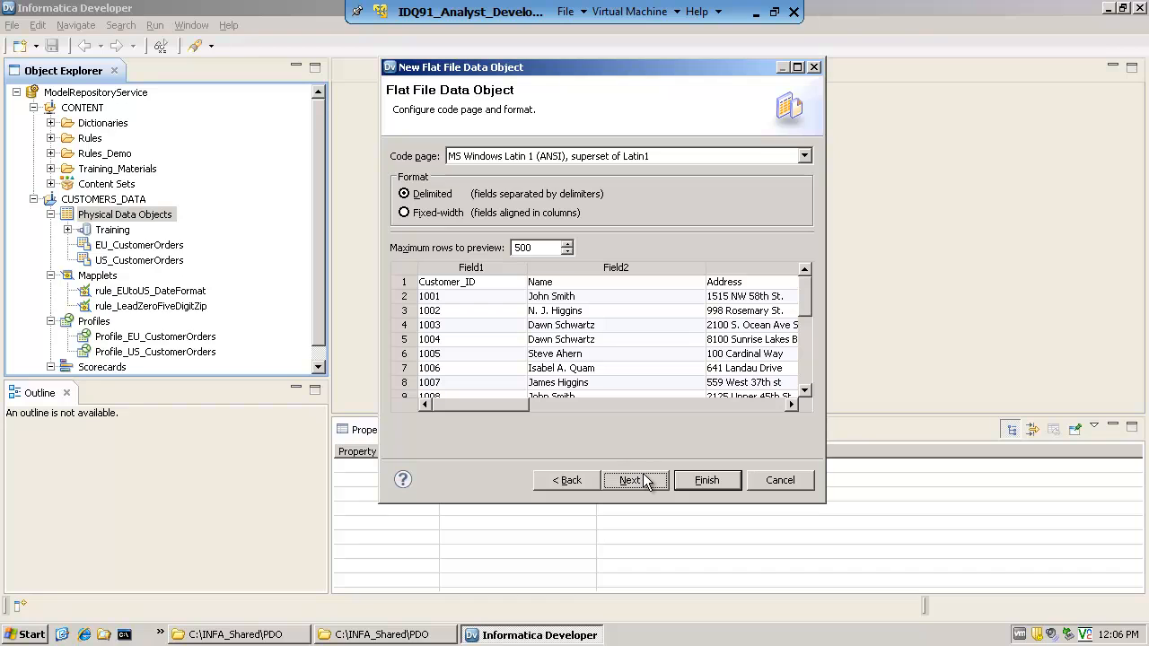
Accept the delimited format, set the text qualifier to double quotes, import column names from the first line and finish the flat file object
{"action": "left_click_drag", "start_coordinate": [673, 74], "coordinate": [611, 54]}
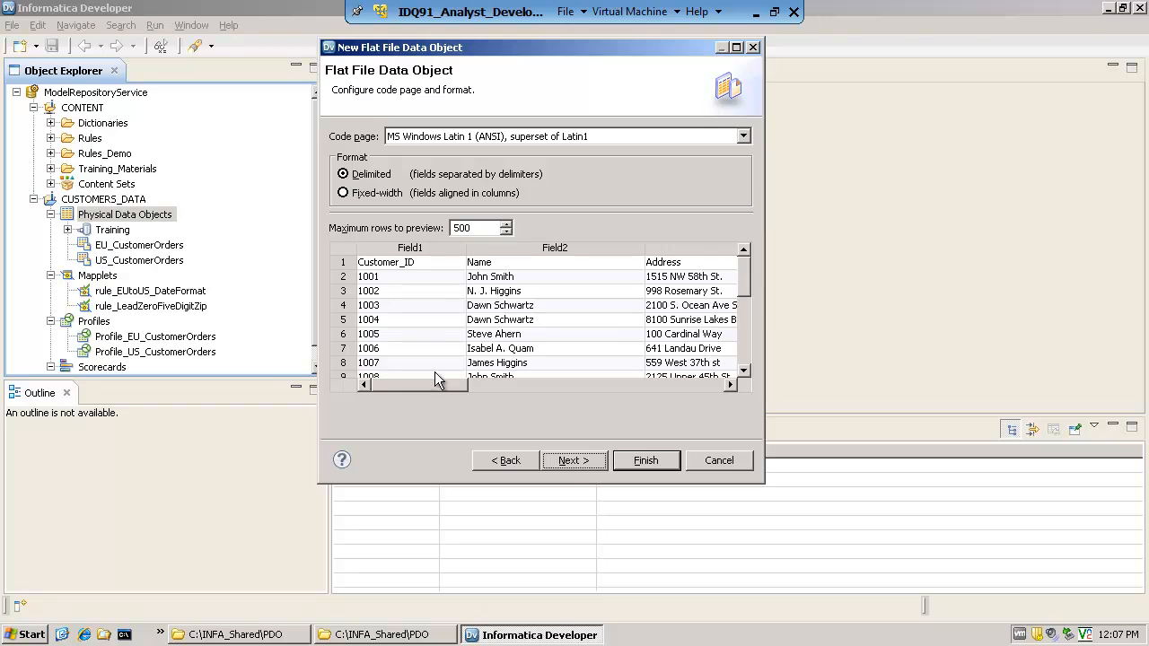
{"action": "left_click", "coordinate": [570, 461]}
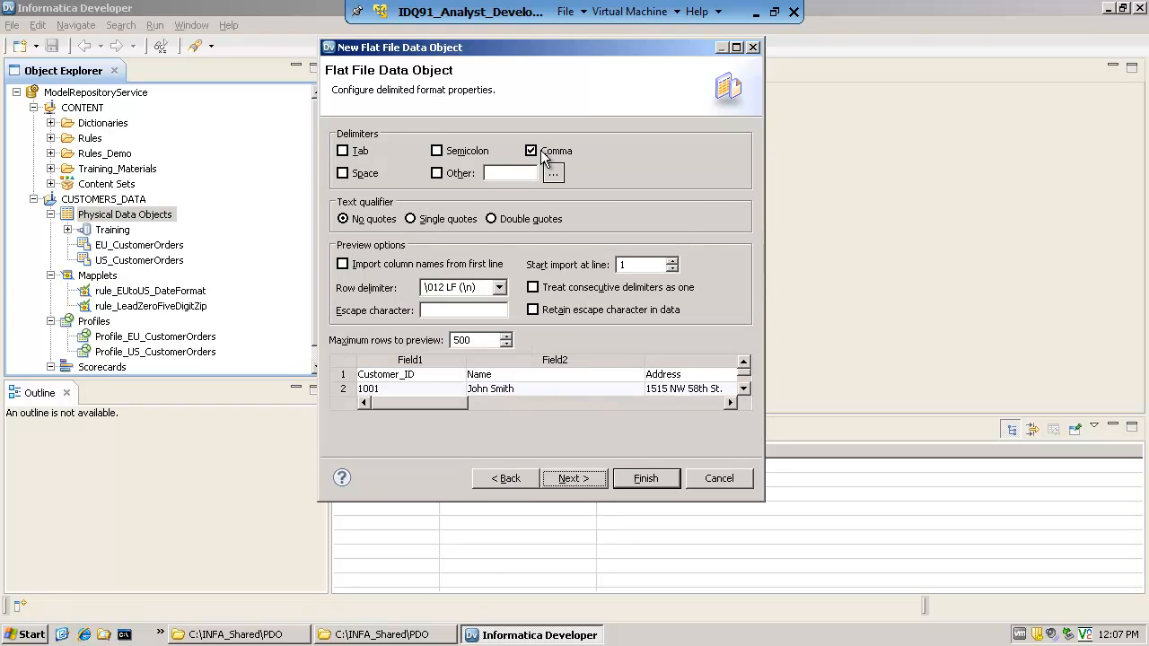
{"action": "left_click", "coordinate": [491, 221]}
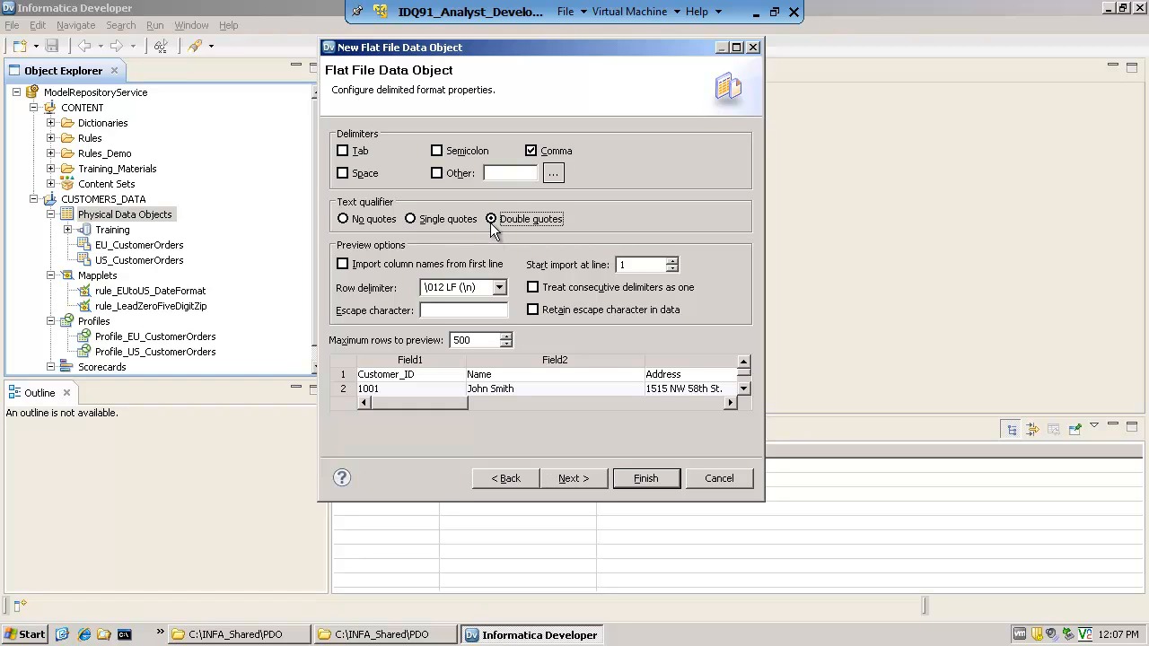
{"action": "left_click", "coordinate": [344, 265]}
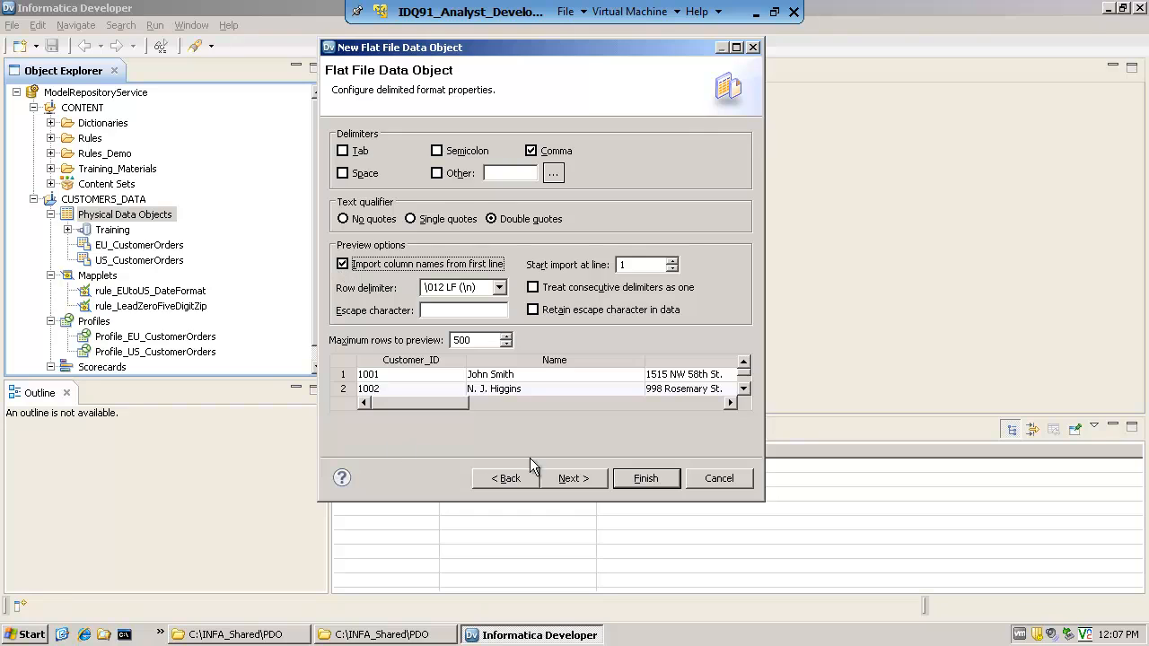
{"action": "left_click", "coordinate": [572, 478]}
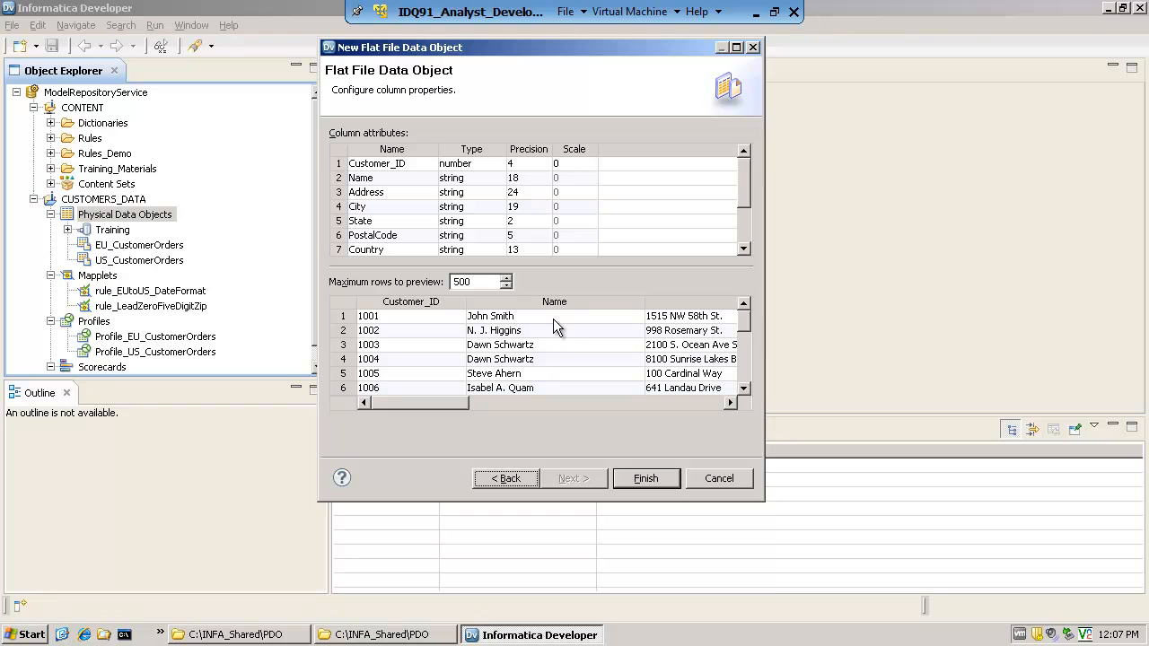
{"action": "left_click", "coordinate": [646, 478]}
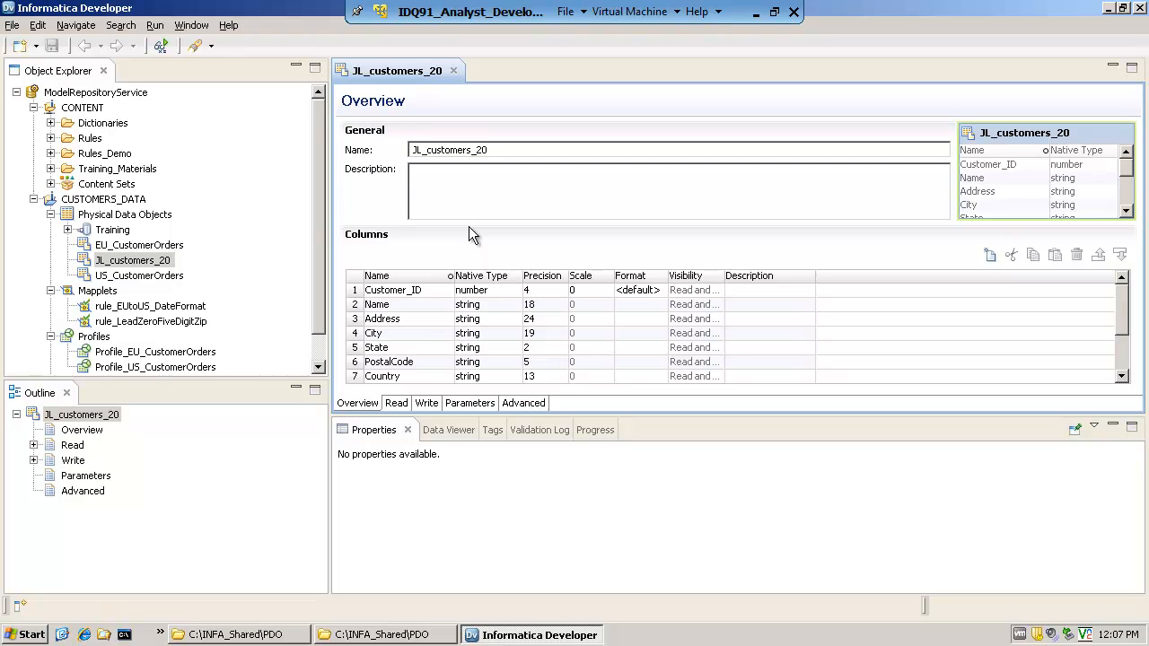
Examine the JL_customers_20 object's Read and Write views, including the Read output's run-time source file name and directory
{"action": "left_click", "coordinate": [396, 403]}
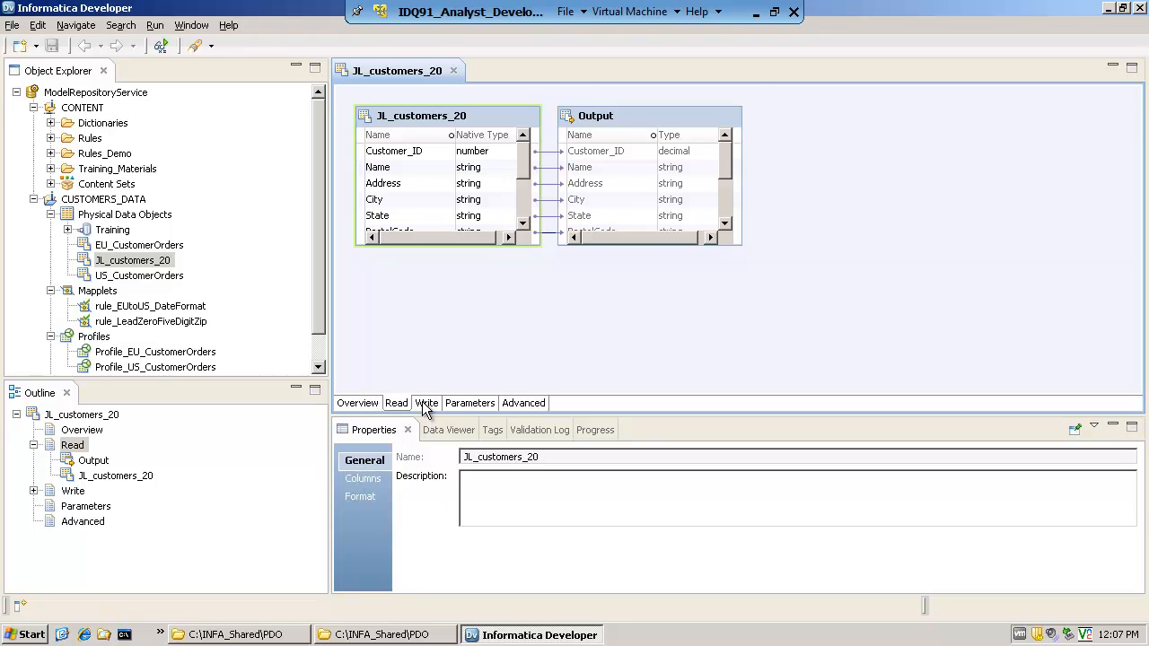
{"action": "left_click", "coordinate": [424, 403]}
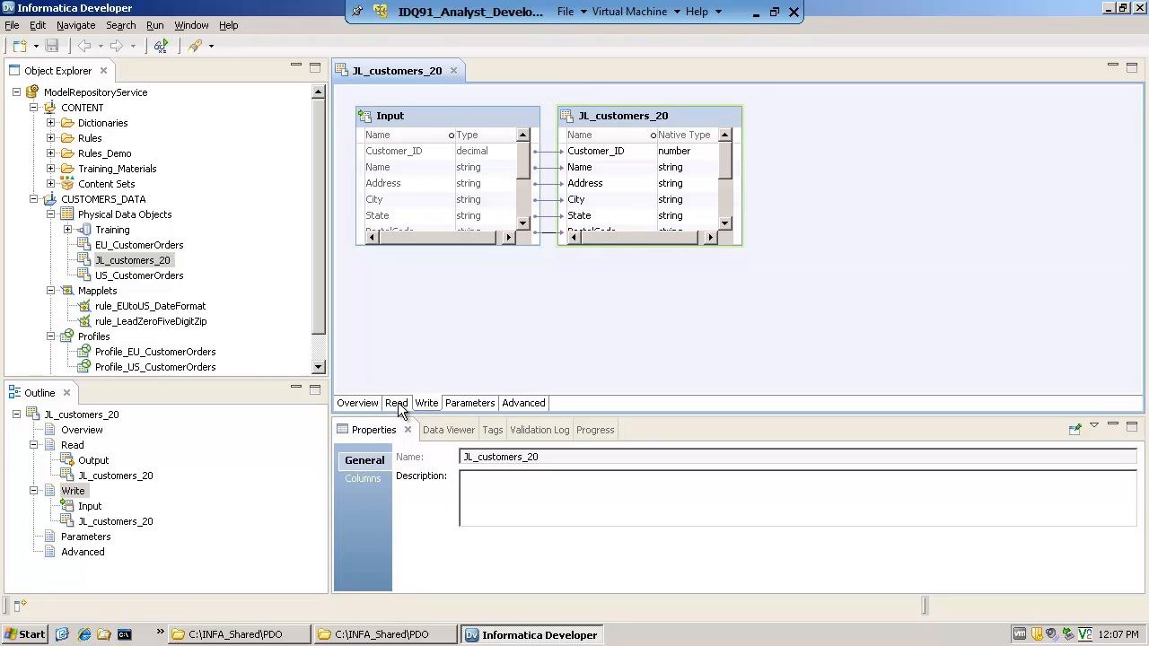
{"action": "left_click", "coordinate": [397, 403]}
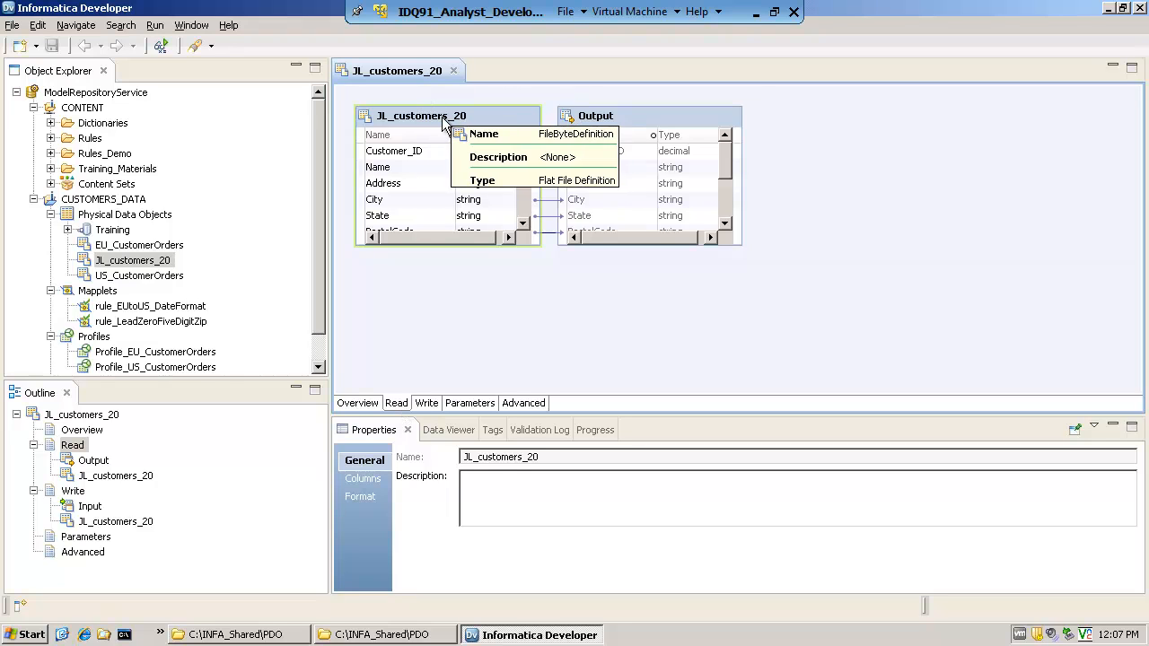
{"action": "left_click", "coordinate": [590, 124]}
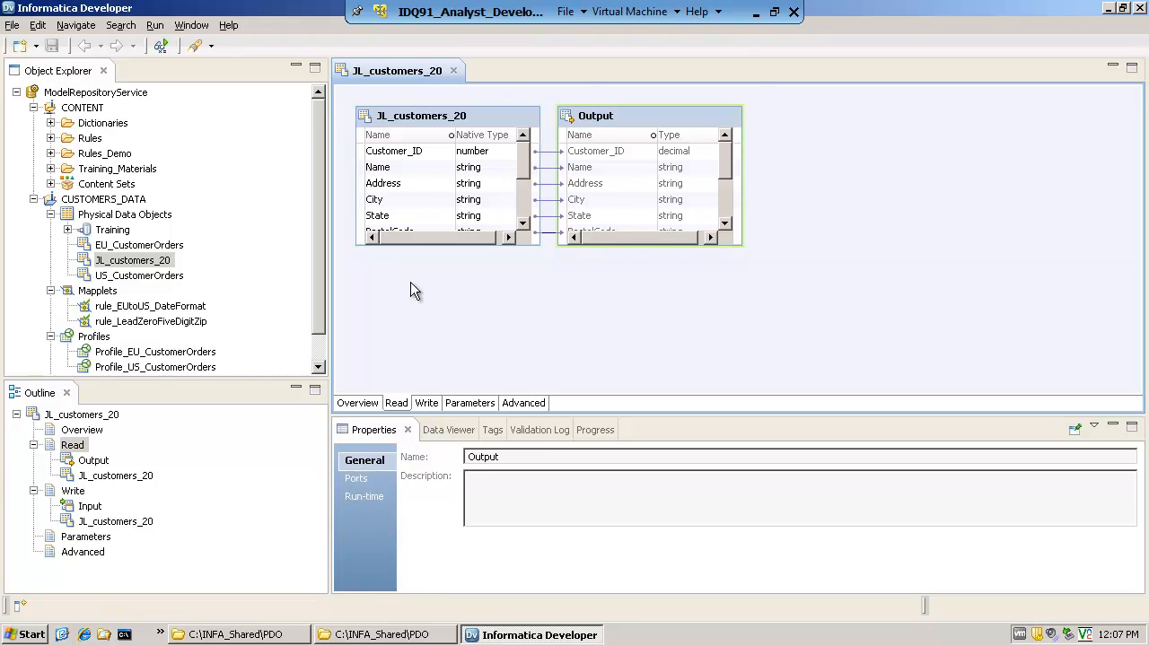
{"action": "left_click", "coordinate": [74, 447]}
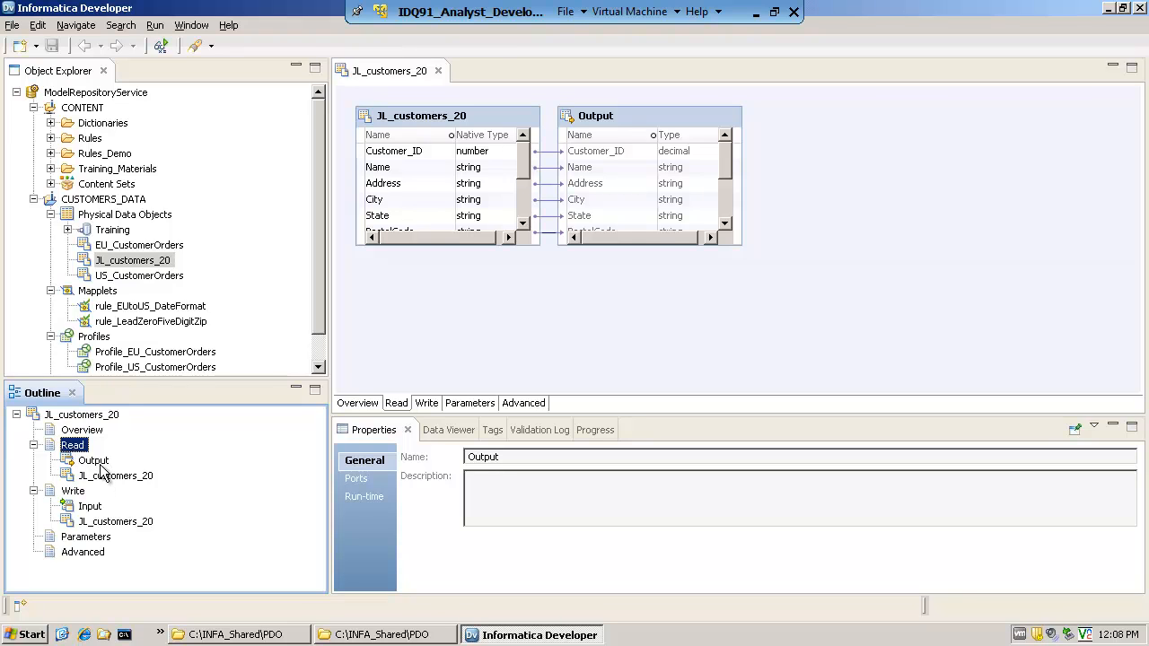
{"action": "left_click", "coordinate": [363, 498]}
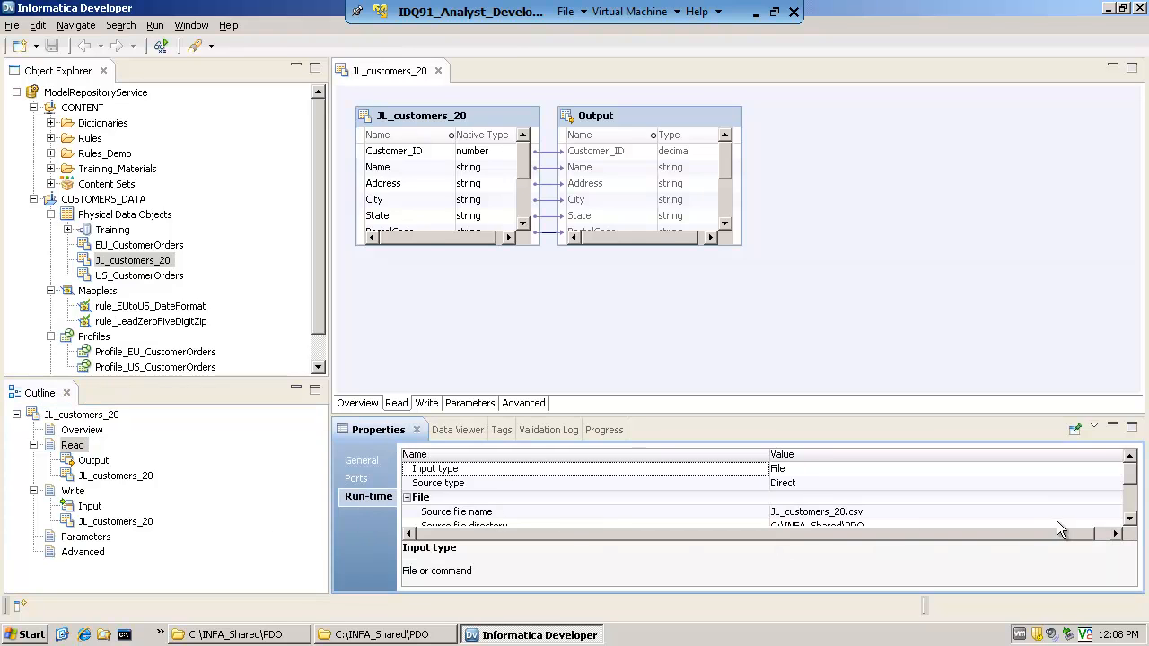
{"action": "left_click", "coordinate": [1129, 520]}
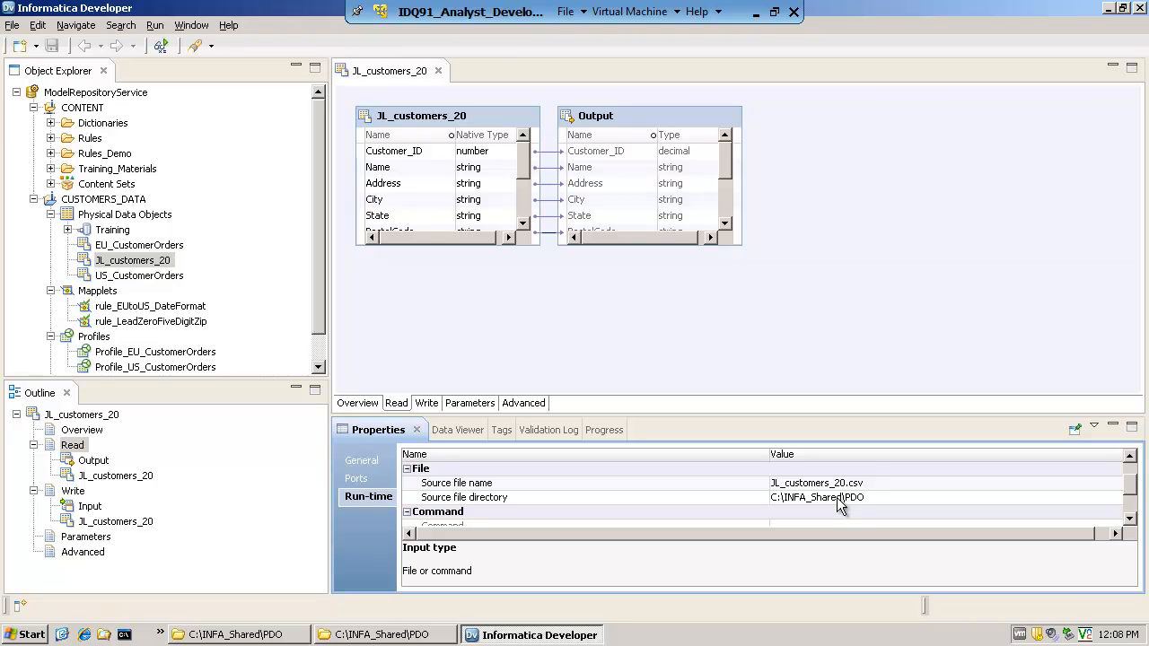
{"action": "scroll", "coordinate": [1131, 481], "scroll_direction": "up", "scroll_amount": 1}
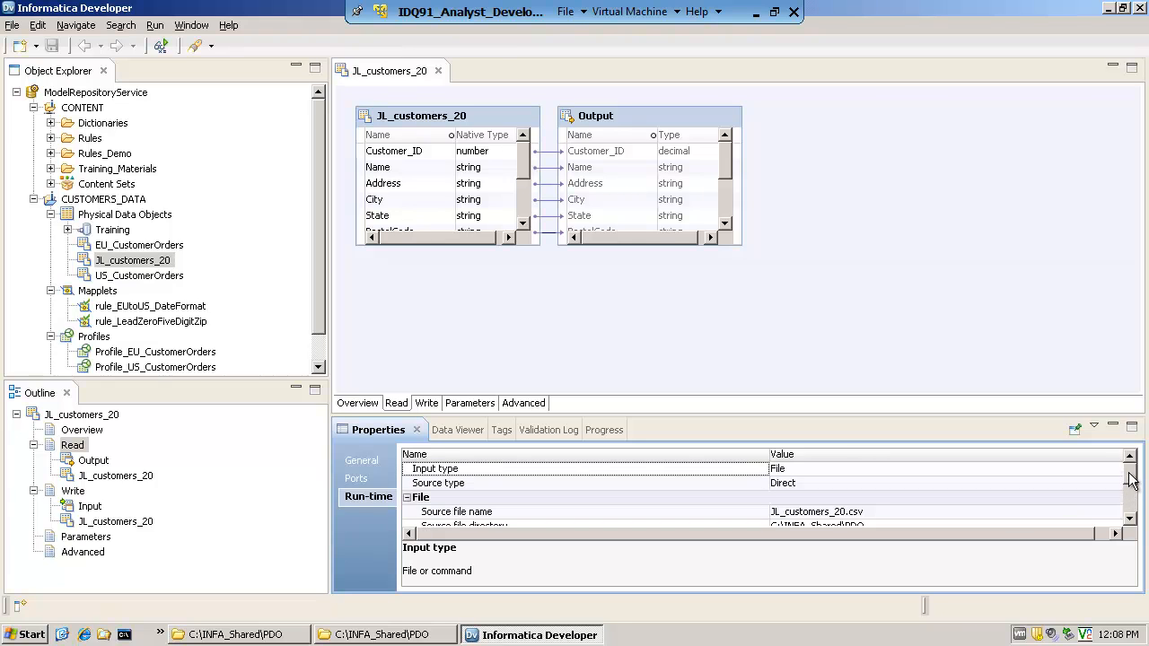
{"action": "scroll", "coordinate": [1131, 482], "scroll_direction": "down", "scroll_amount": 2}
{"action": "scroll", "coordinate": [1137, 476], "scroll_direction": "up", "scroll_amount": 2}
In the Write view, set the Input's run-time header options to Output field names
{"action": "left_click", "coordinate": [426, 403]}
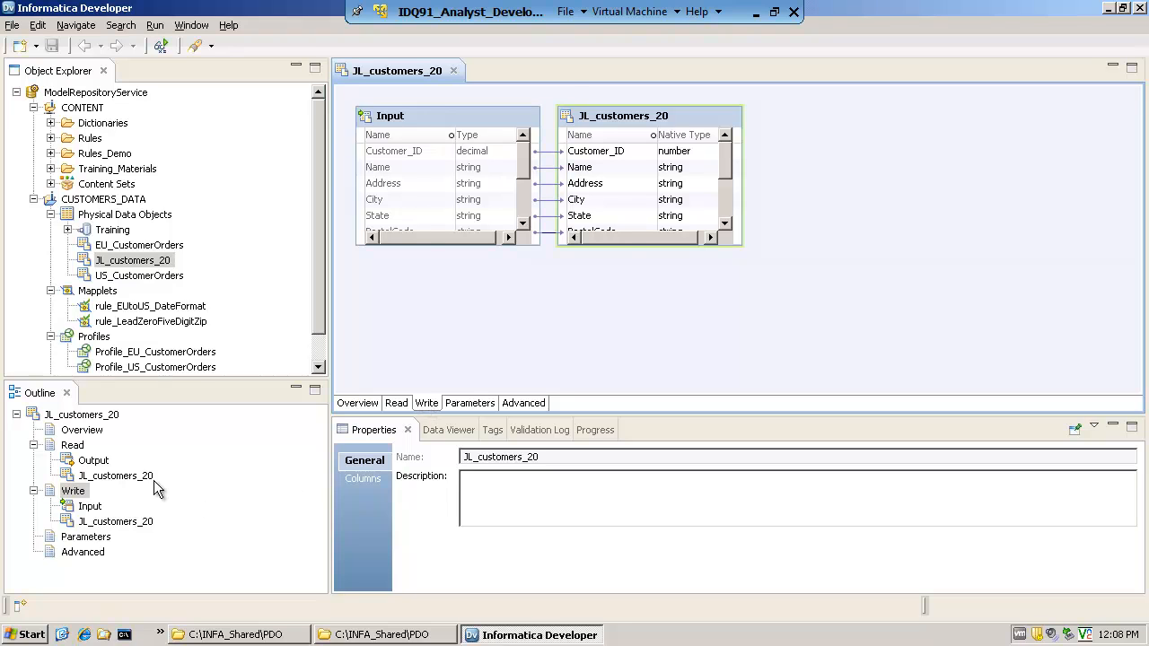
{"action": "left_click", "coordinate": [90, 508]}
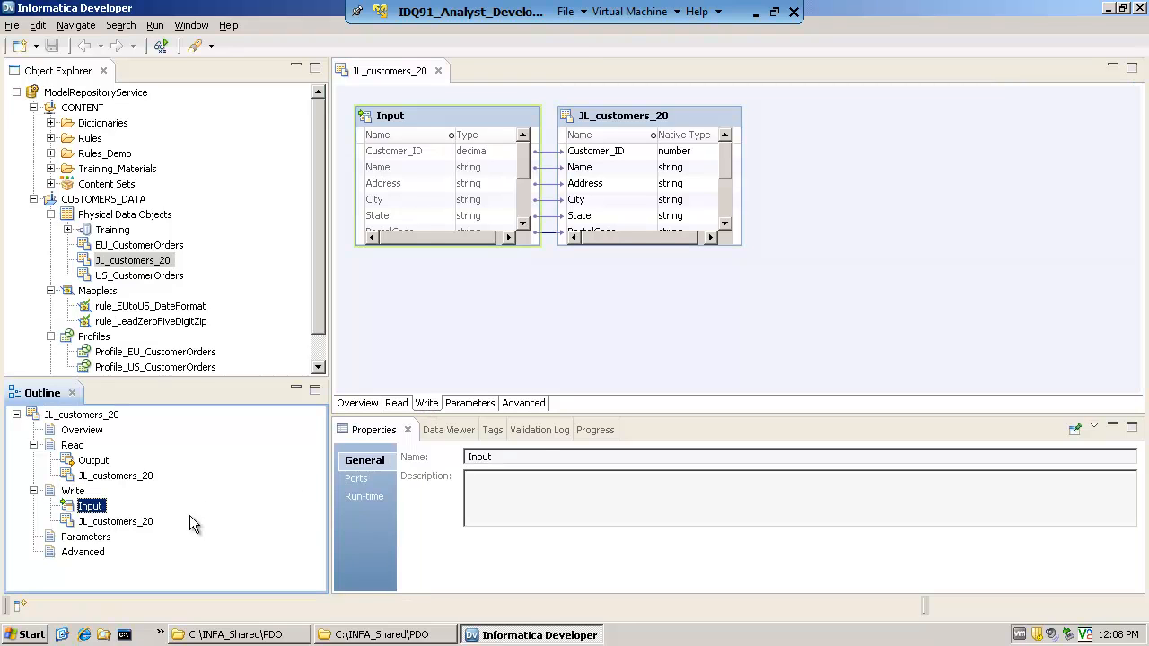
{"action": "left_click", "coordinate": [356, 499]}
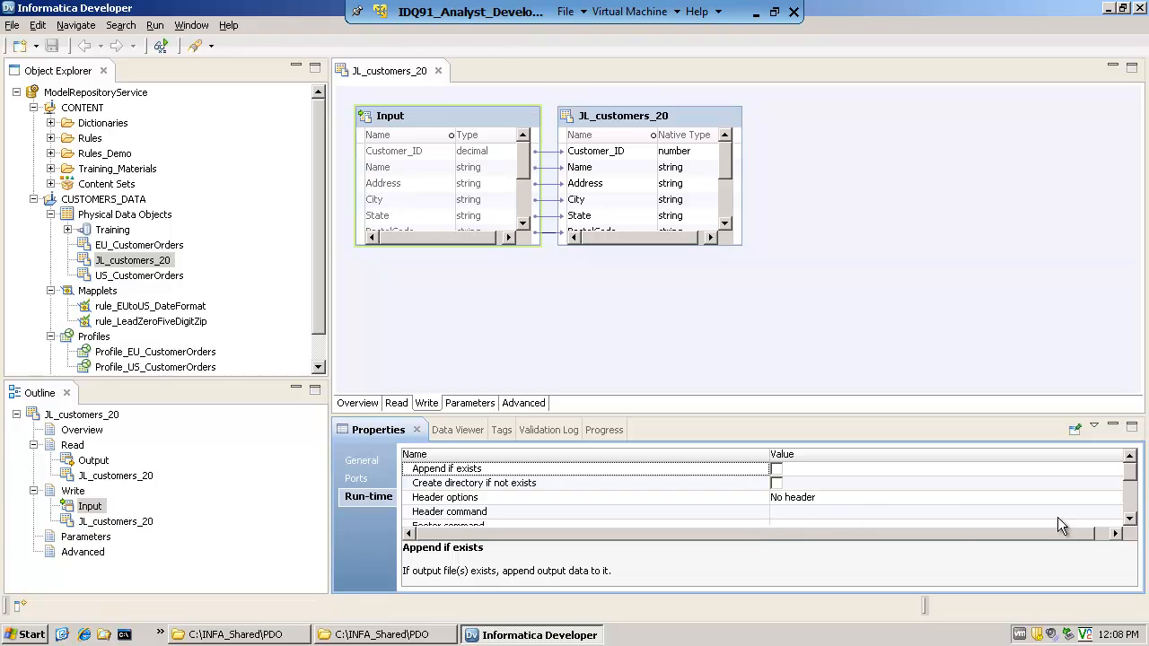
{"action": "left_click", "coordinate": [892, 501]}
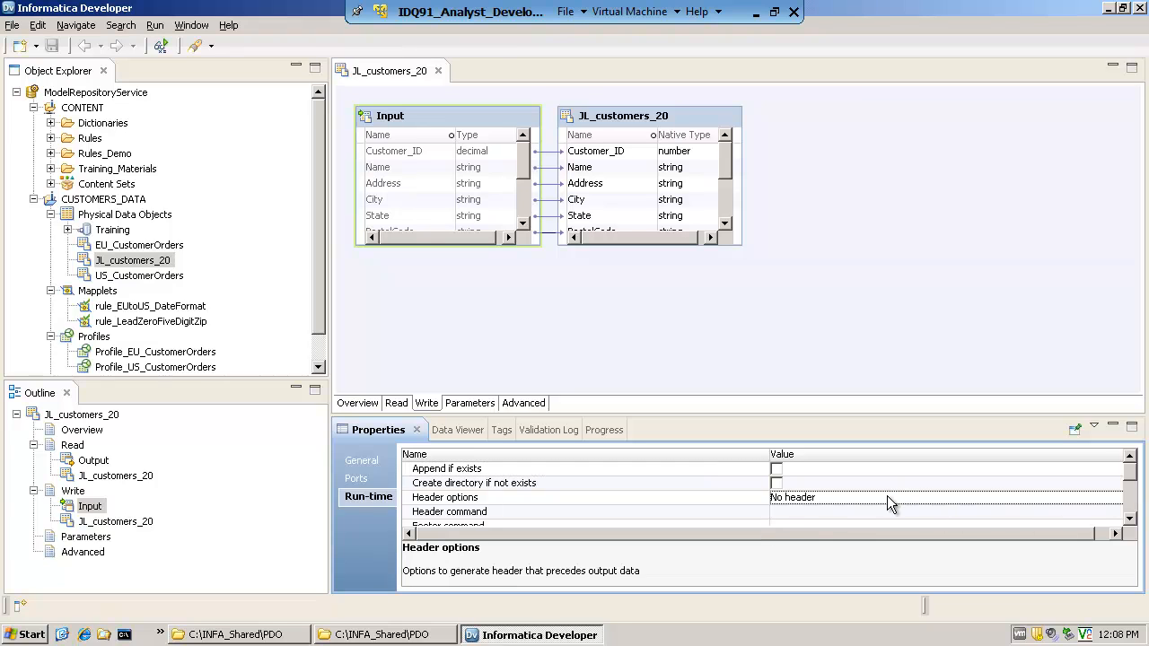
{"action": "left_click", "coordinate": [1037, 498]}
{"action": "left_click", "coordinate": [1116, 499]}
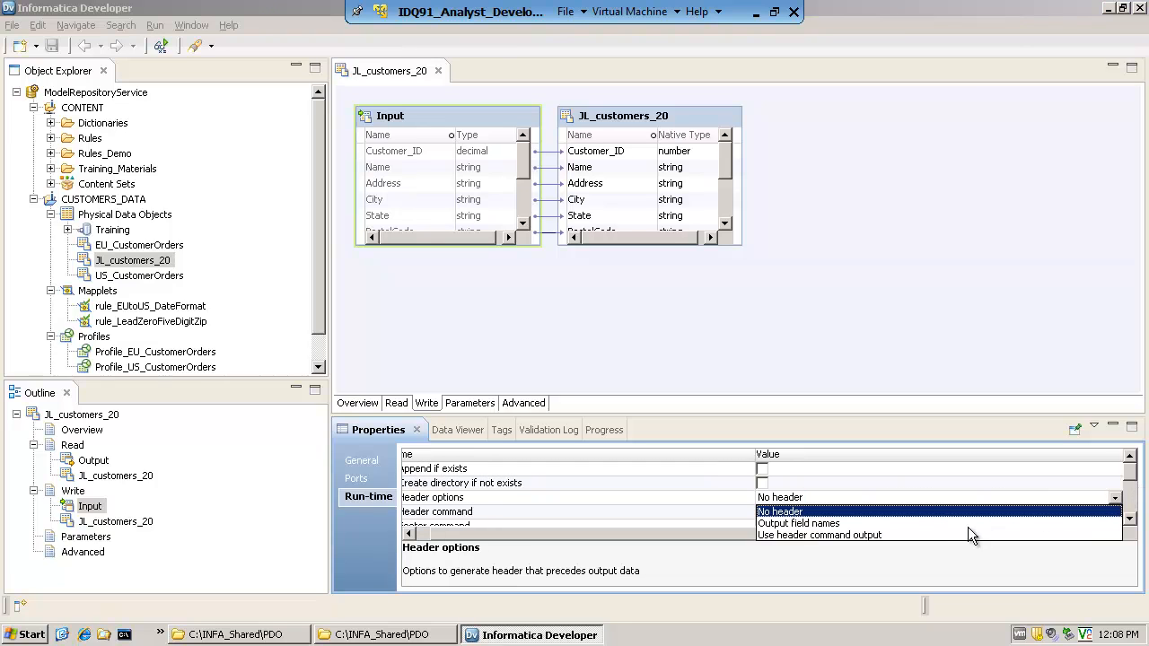
{"action": "left_click", "coordinate": [819, 523]}
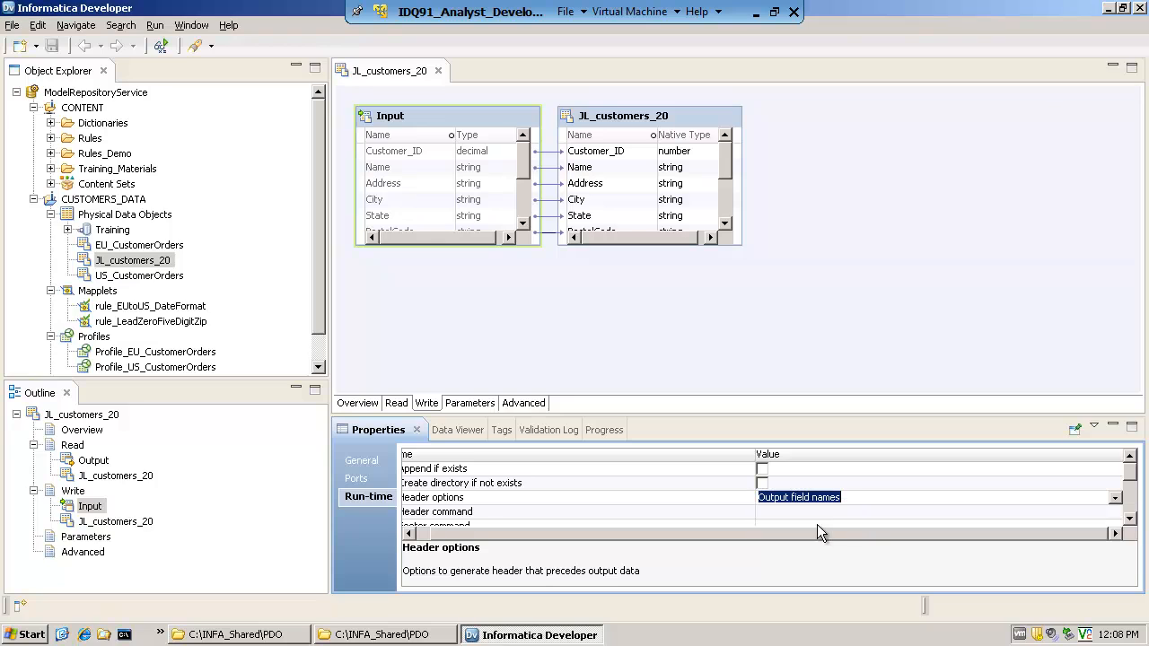
{"action": "left_click", "coordinate": [997, 514]}
Set the Write Input's output file directory to c:\infa_shared\pdo and add _out to its output file name
{"action": "left_click", "coordinate": [1132, 519]}
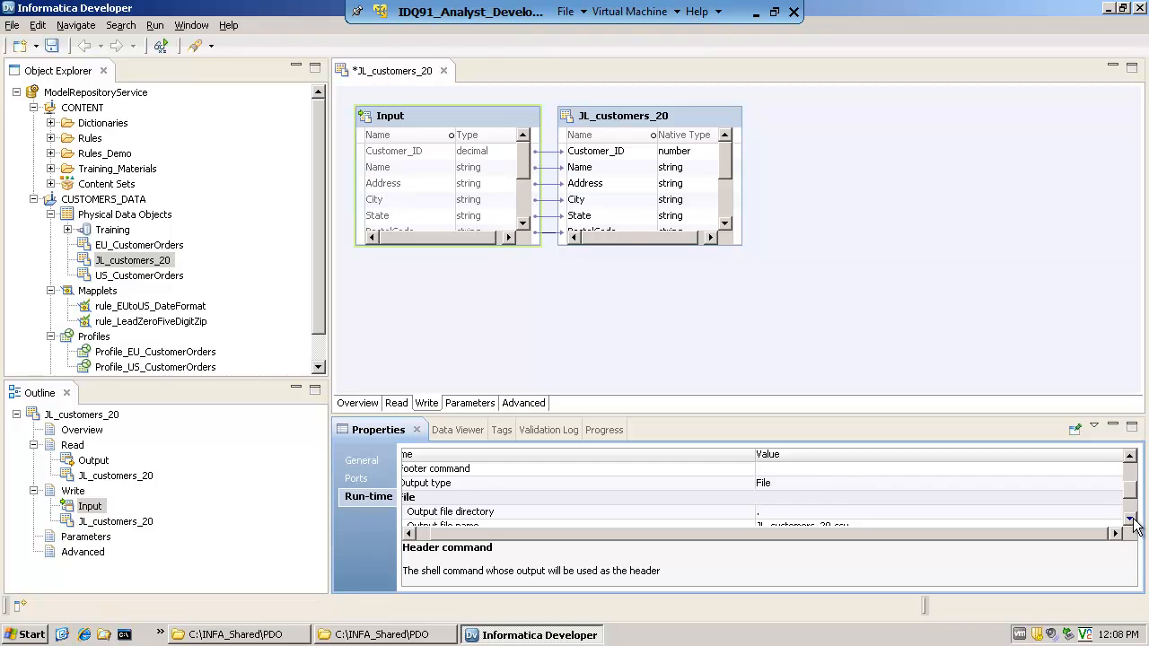
{"action": "left_click", "coordinate": [1131, 519]}
{"action": "left_click", "coordinate": [776, 485]}
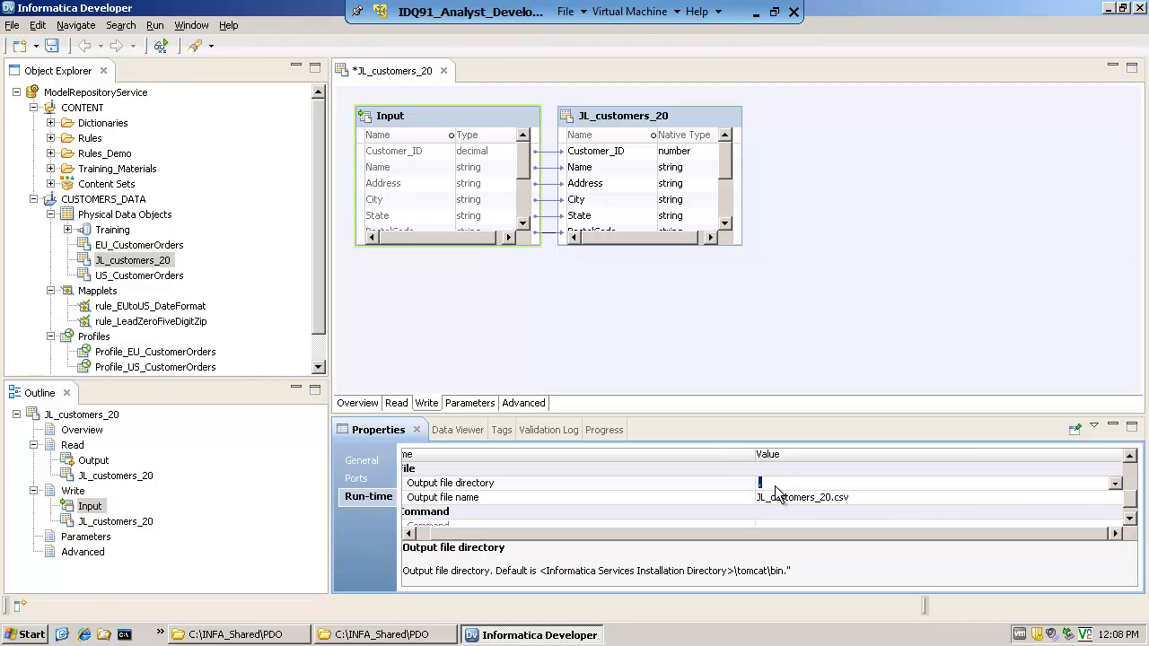
{"action": "type", "text": "c:\\infa_shared\\pdo"}
{"action": "left_click", "coordinate": [833, 500]}
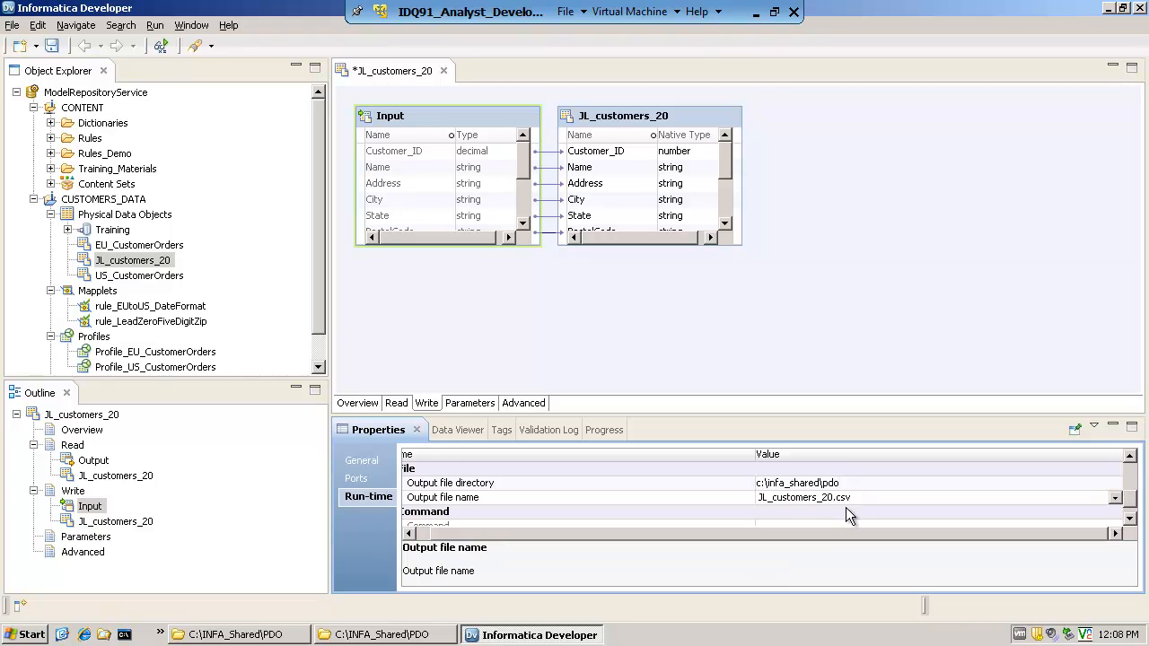
{"action": "type", "text": "_out"}
{"action": "left_click", "coordinate": [755, 337]}
Save the JL_customers_20 data object and close its editor
{"action": "left_click", "coordinate": [13, 27]}
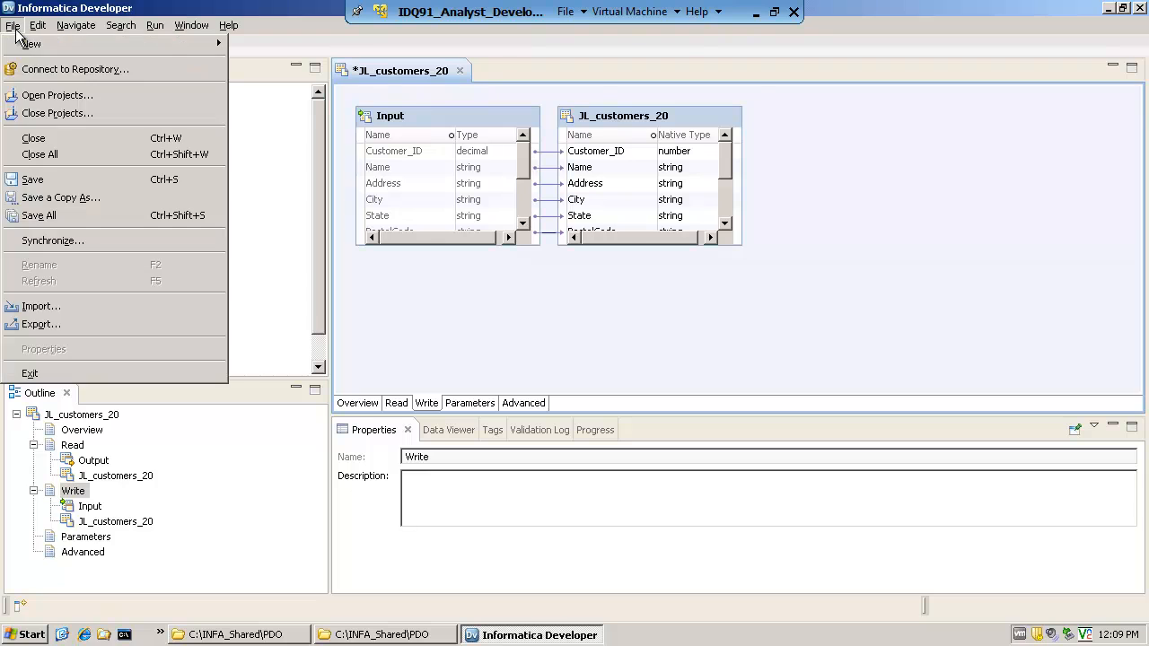
{"action": "left_click", "coordinate": [36, 179]}
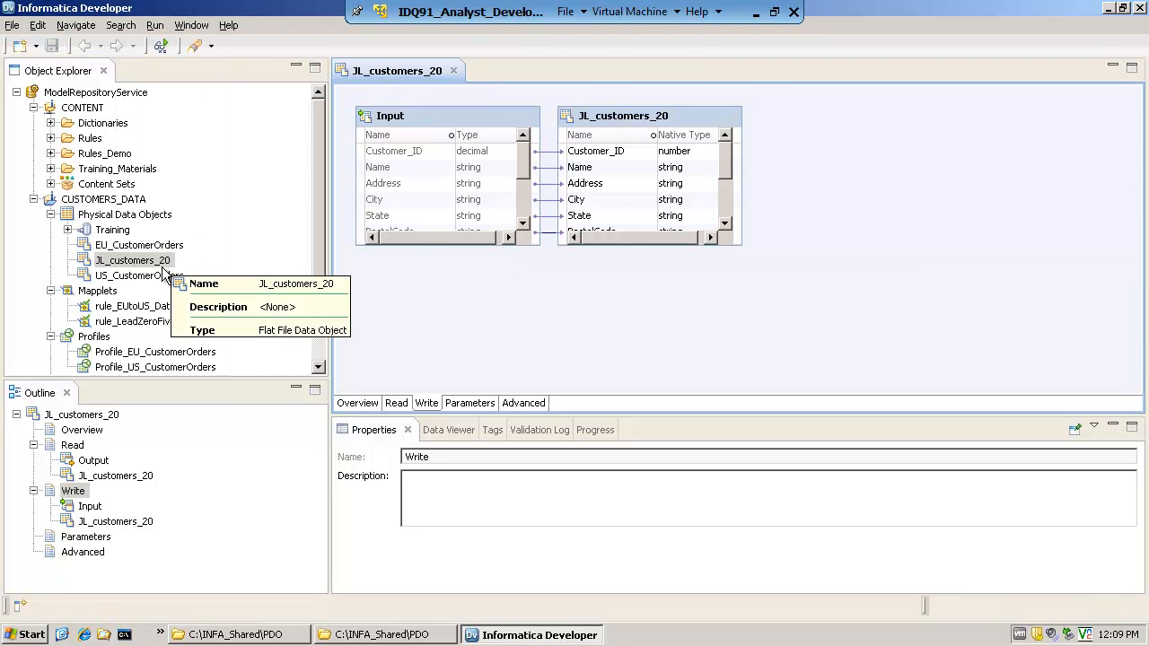
{"action": "left_click_drag", "start_coordinate": [320, 310], "coordinate": [322, 338]}
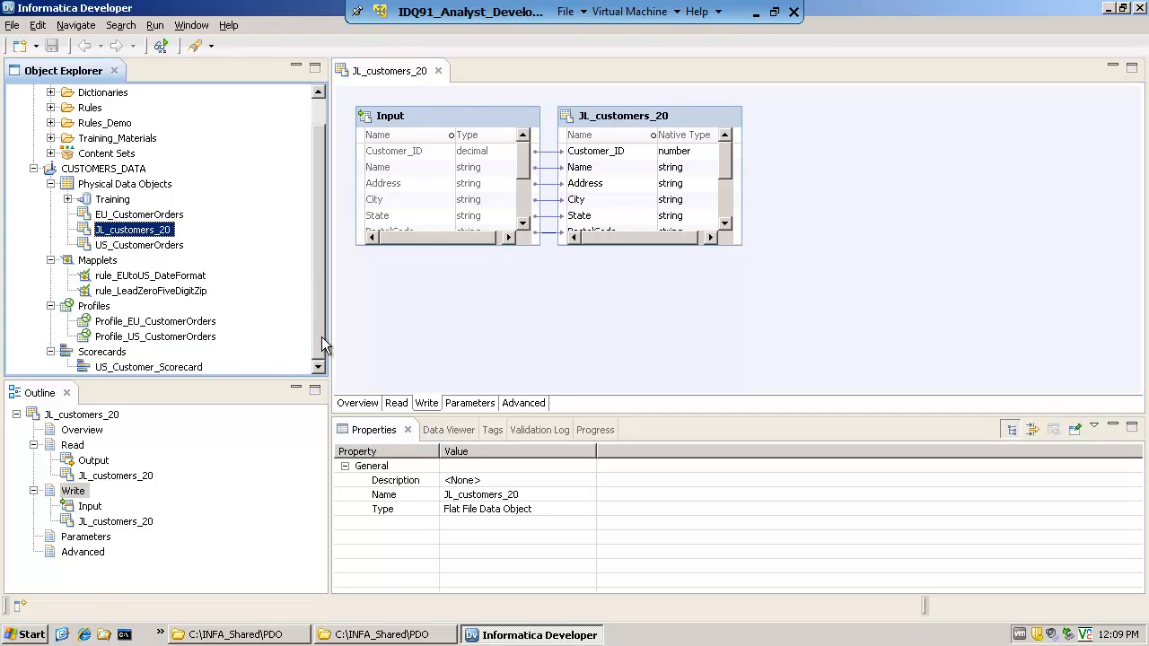
{"action": "left_click", "coordinate": [438, 72]}
Start a new single data object Profile for JL_customers_20 in the CUSTOMERS_DATA project
{"action": "mouse_move", "coordinate": [143, 236]}
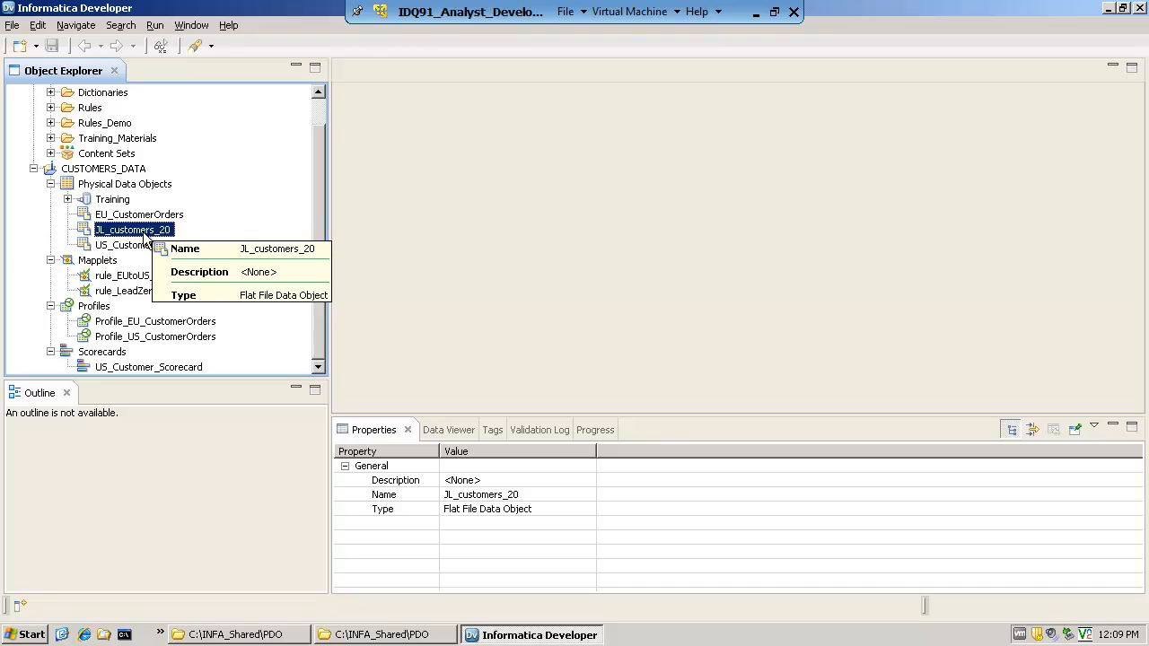
{"action": "right_click", "coordinate": [144, 236]}
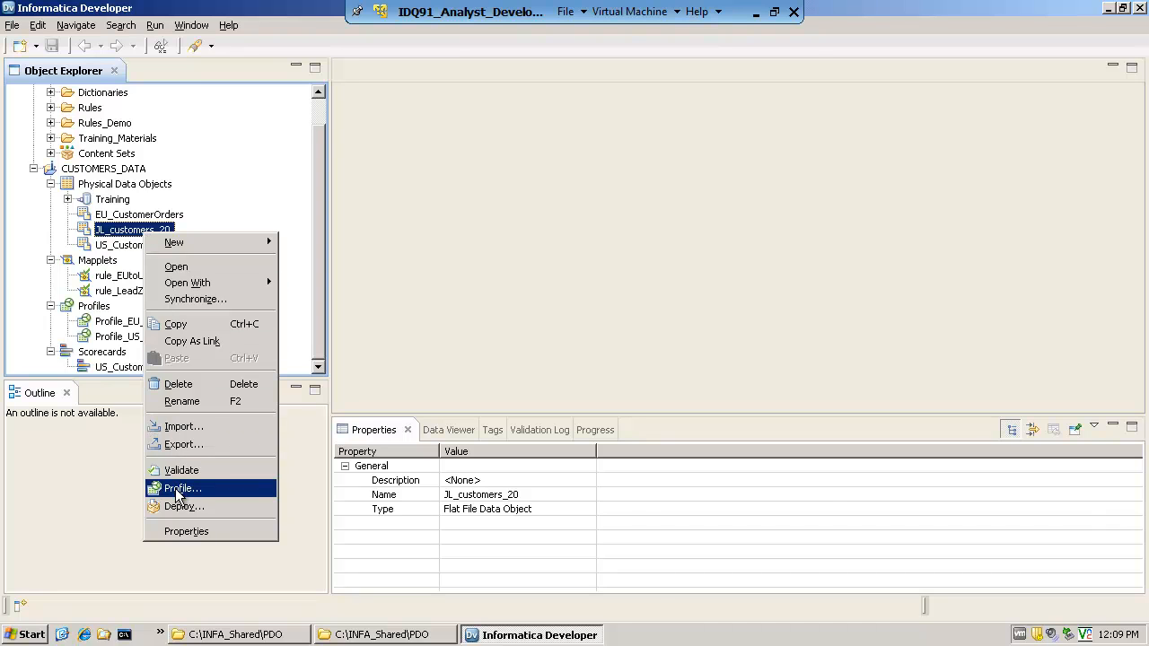
{"action": "left_click", "coordinate": [176, 490]}
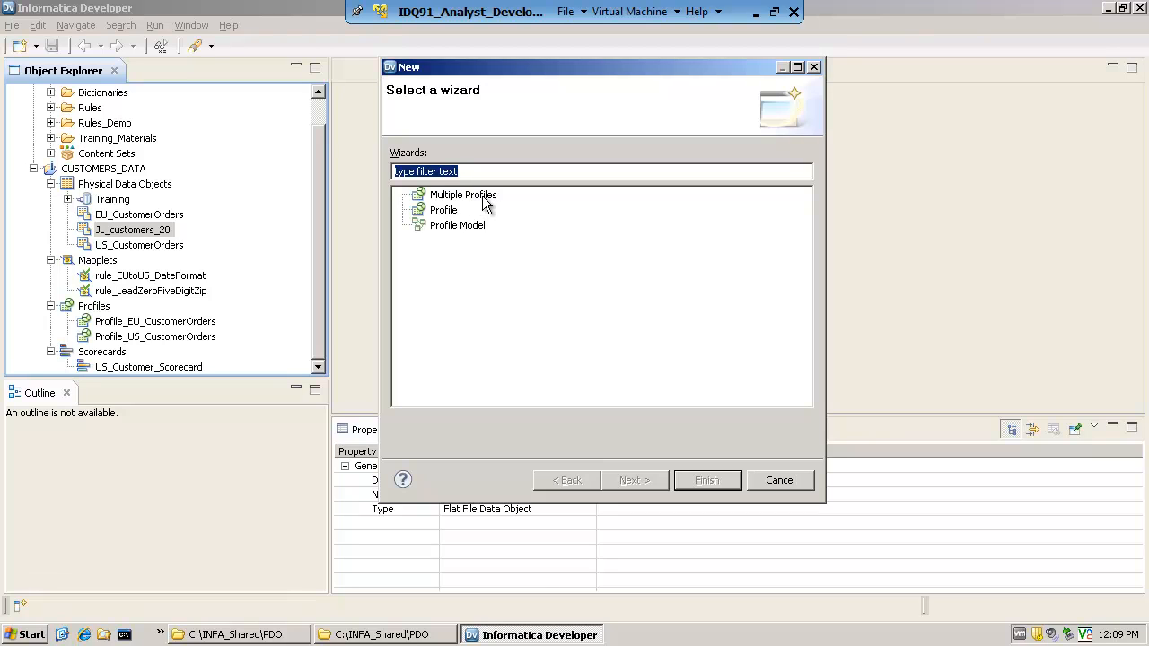
{"action": "left_click", "coordinate": [458, 212]}
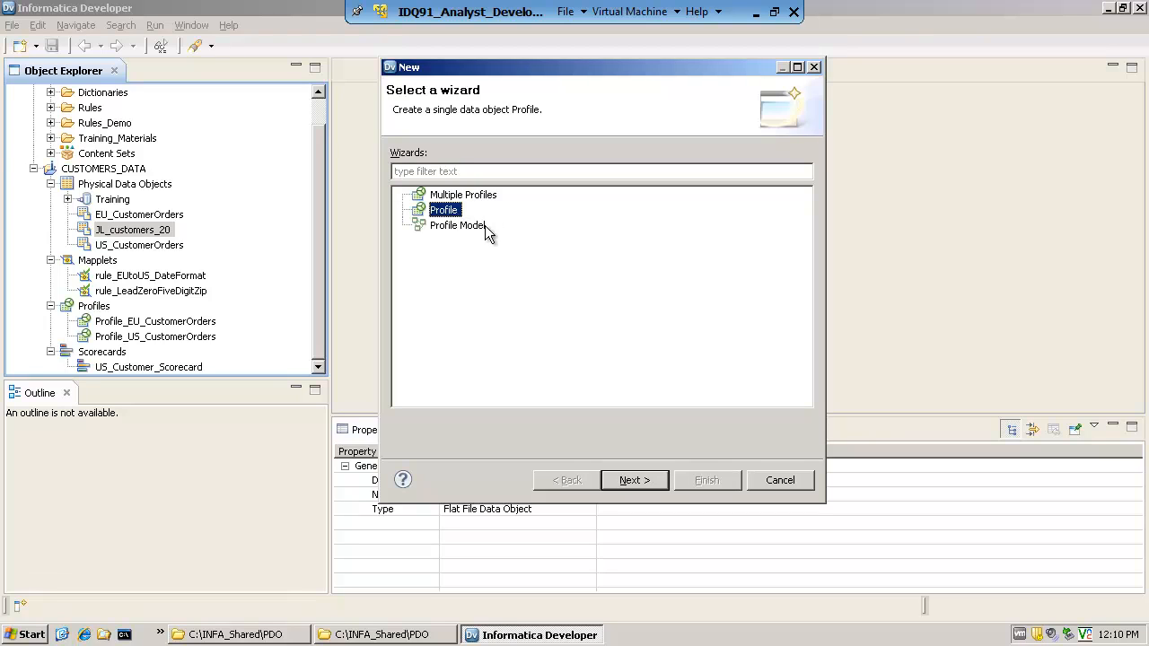
{"action": "left_click", "coordinate": [483, 226]}
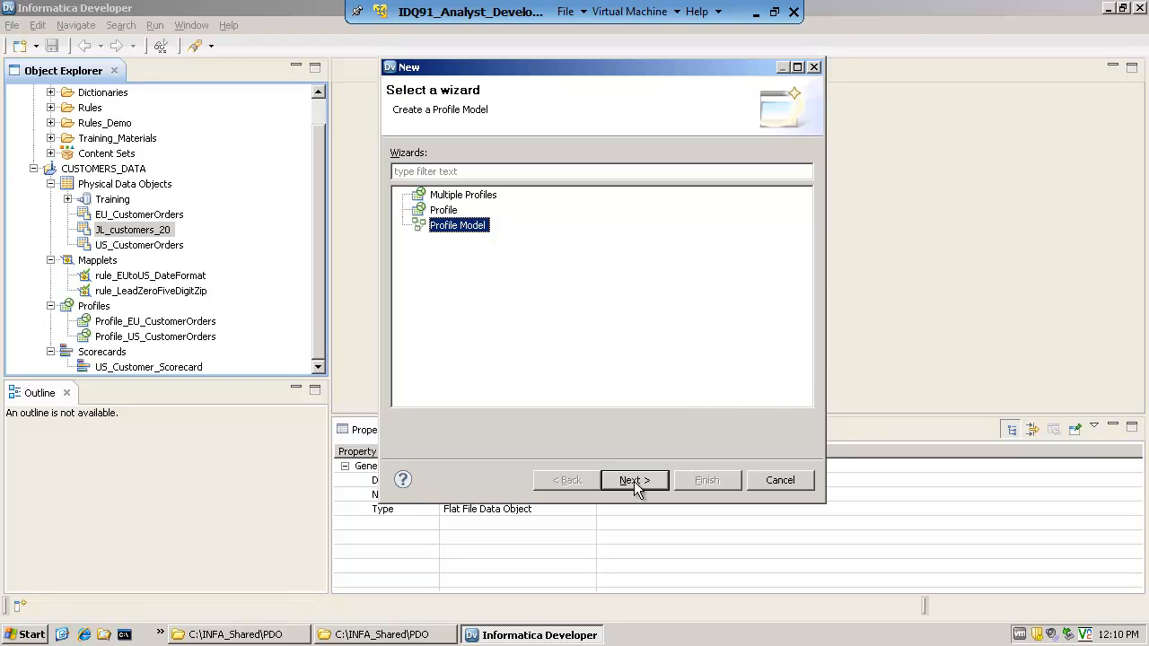
{"action": "left_click", "coordinate": [444, 210]}
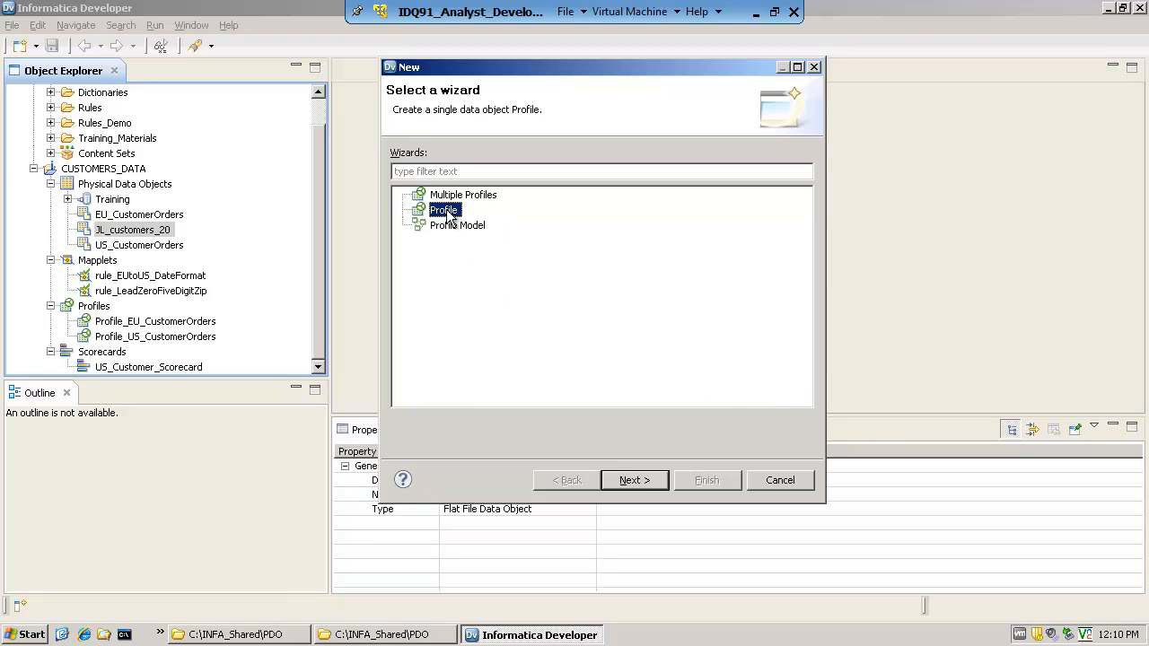
{"action": "left_click", "coordinate": [635, 479]}
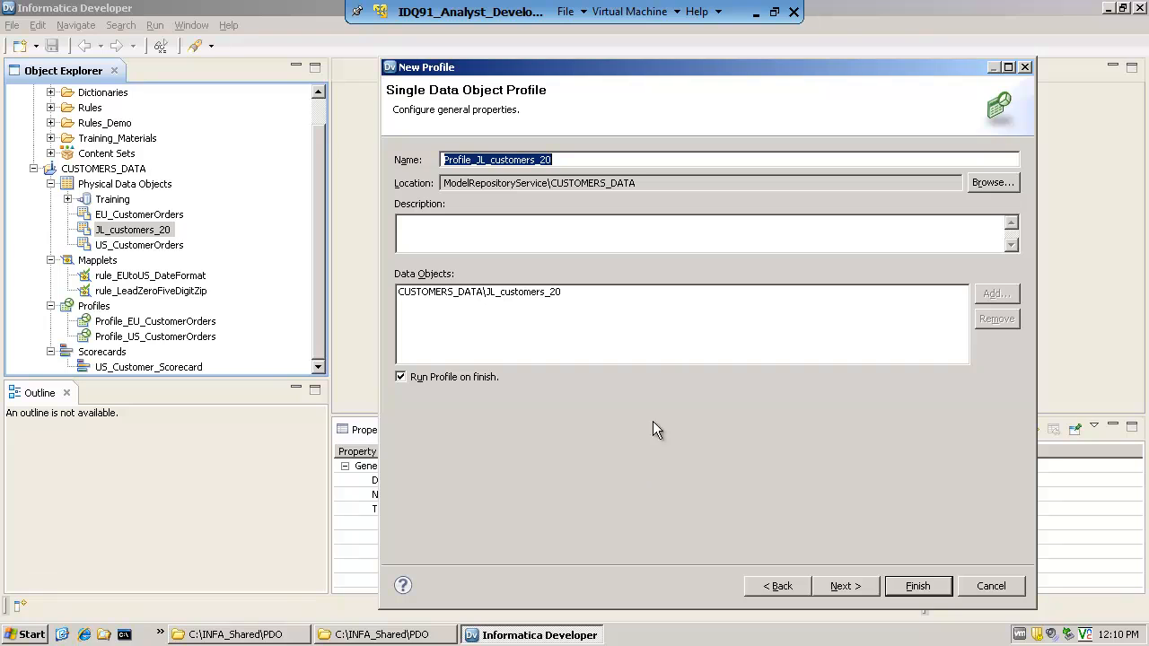
Keep the name Profile_JL_customers_20, enter the description "customer data (a small data set for demo)" and proceed to the profiling options
{"action": "left_click_drag", "start_coordinate": [475, 160], "coordinate": [441, 160]}
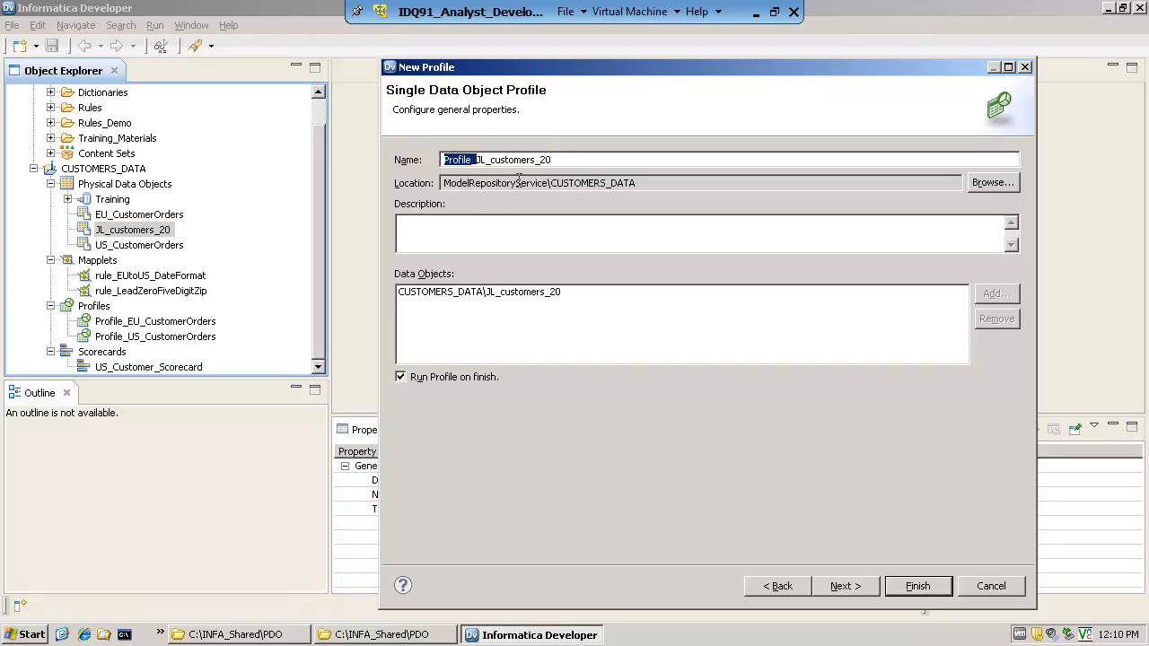
{"action": "left_click", "coordinate": [515, 240]}
{"action": "type", "text": "customer data (a se"}
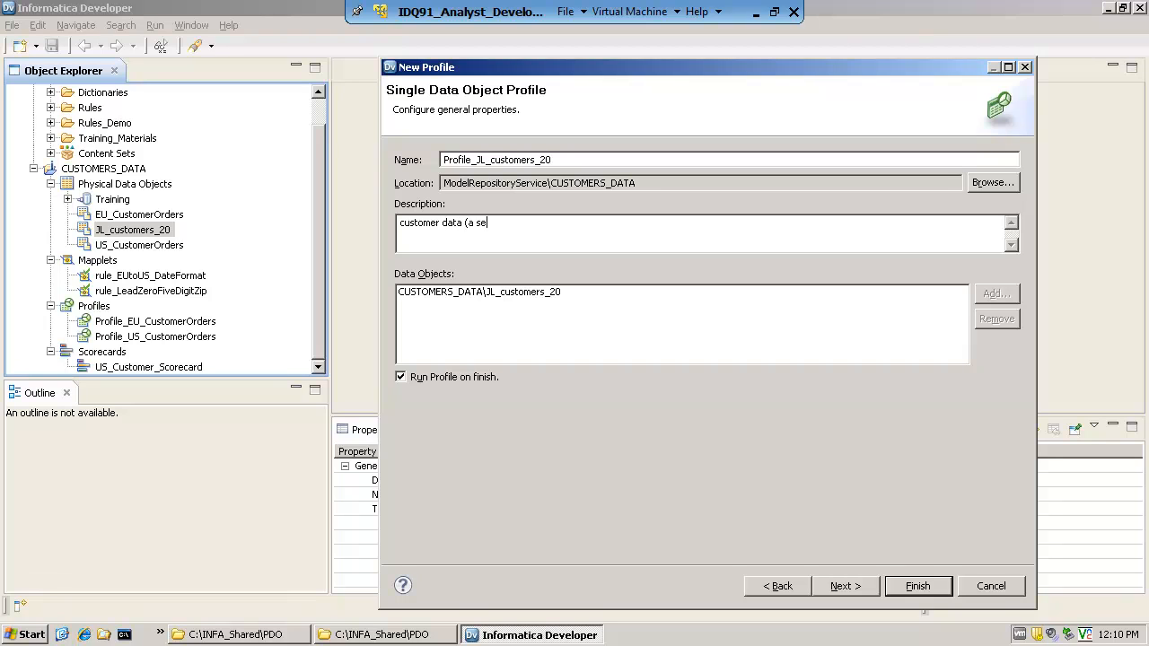
{"action": "type", "text": "all data set for demo)"}
{"action": "left_click", "coordinate": [844, 587]}
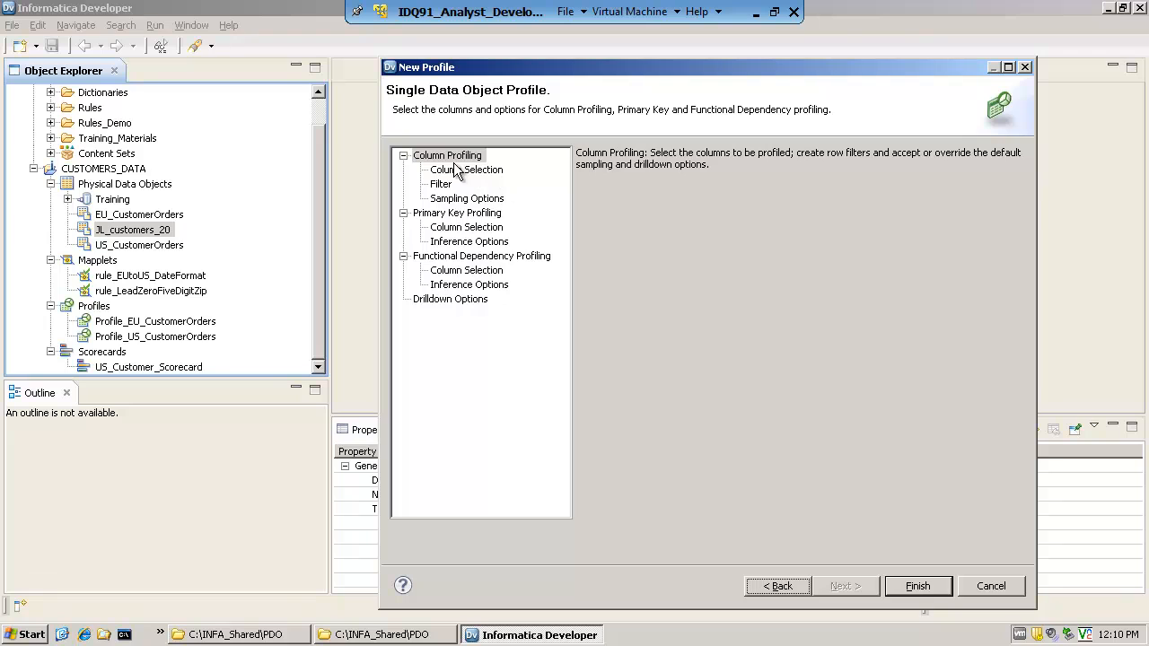
Review the primary key, functional dependency, drilldown and column profiling pages, including the profiled columns and the filter list
{"action": "left_click", "coordinate": [461, 213]}
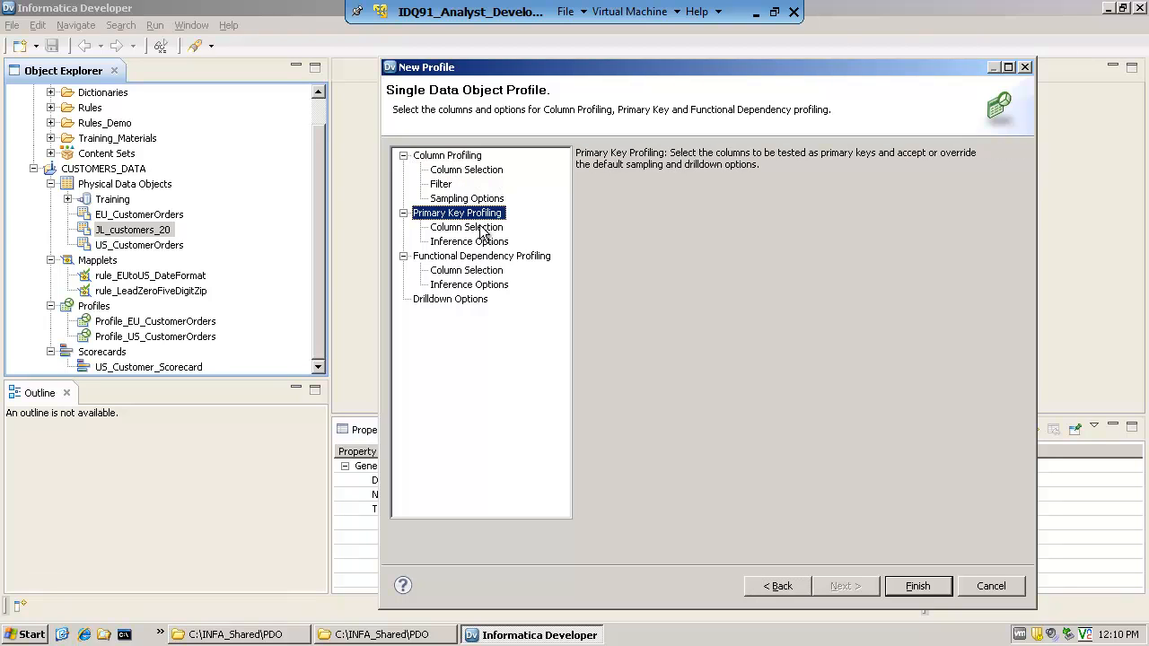
{"action": "left_click", "coordinate": [504, 256]}
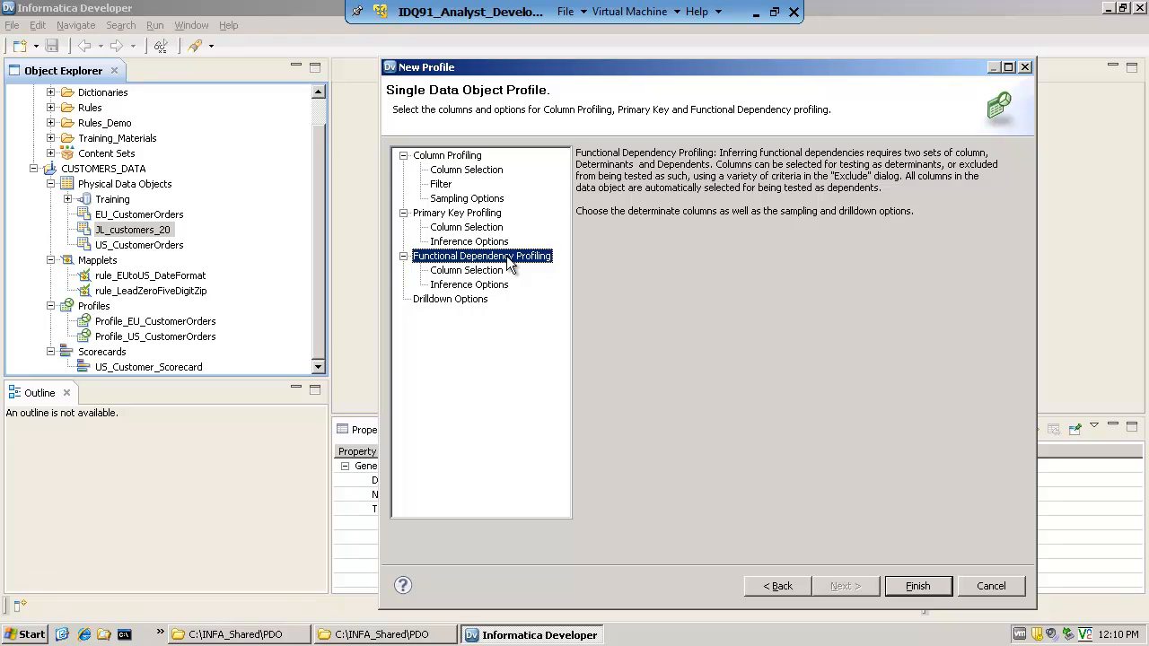
{"action": "left_click", "coordinate": [470, 157]}
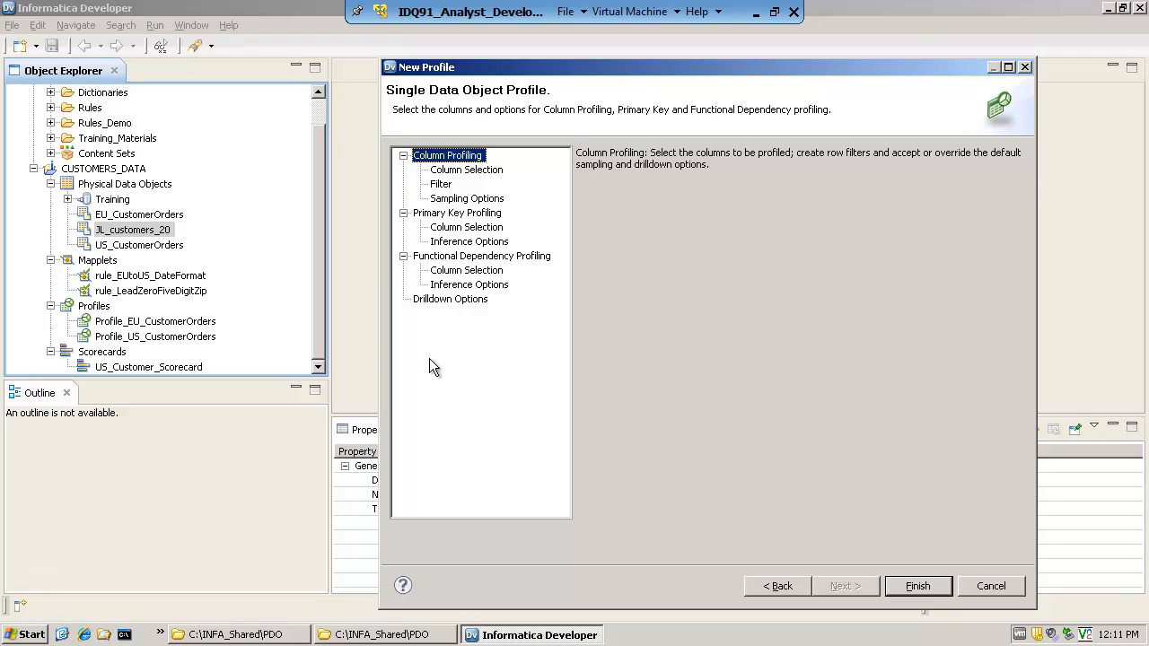
{"action": "left_click", "coordinate": [455, 304]}
{"action": "left_click", "coordinate": [462, 158]}
{"action": "left_click", "coordinate": [462, 171]}
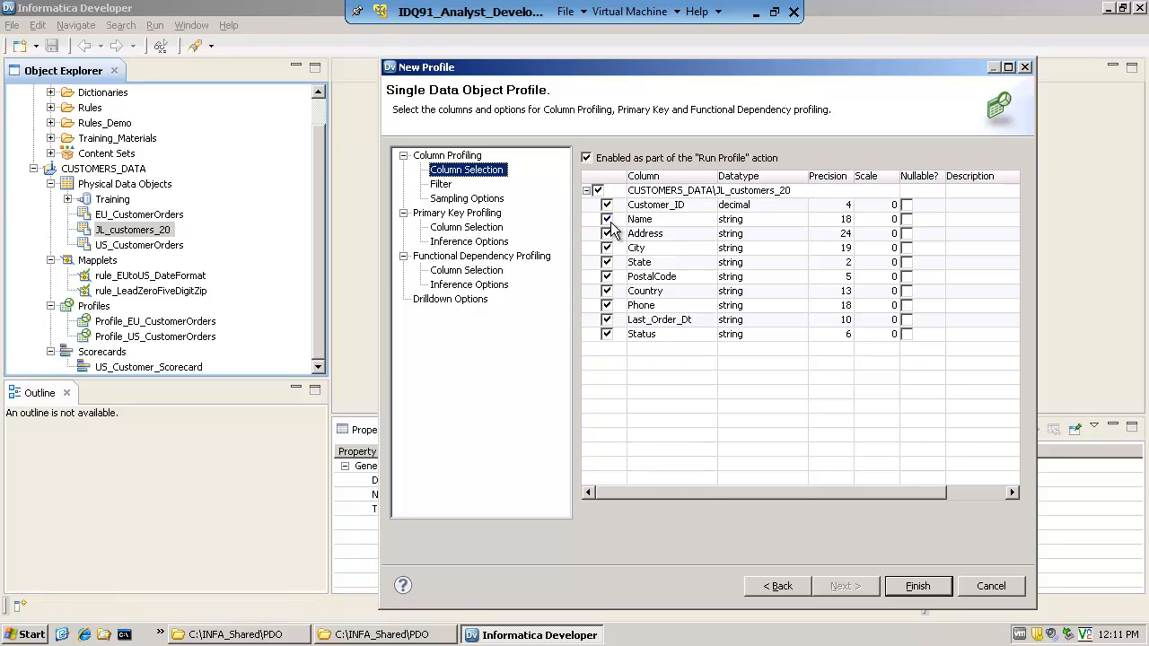
{"action": "left_click", "coordinate": [440, 185]}
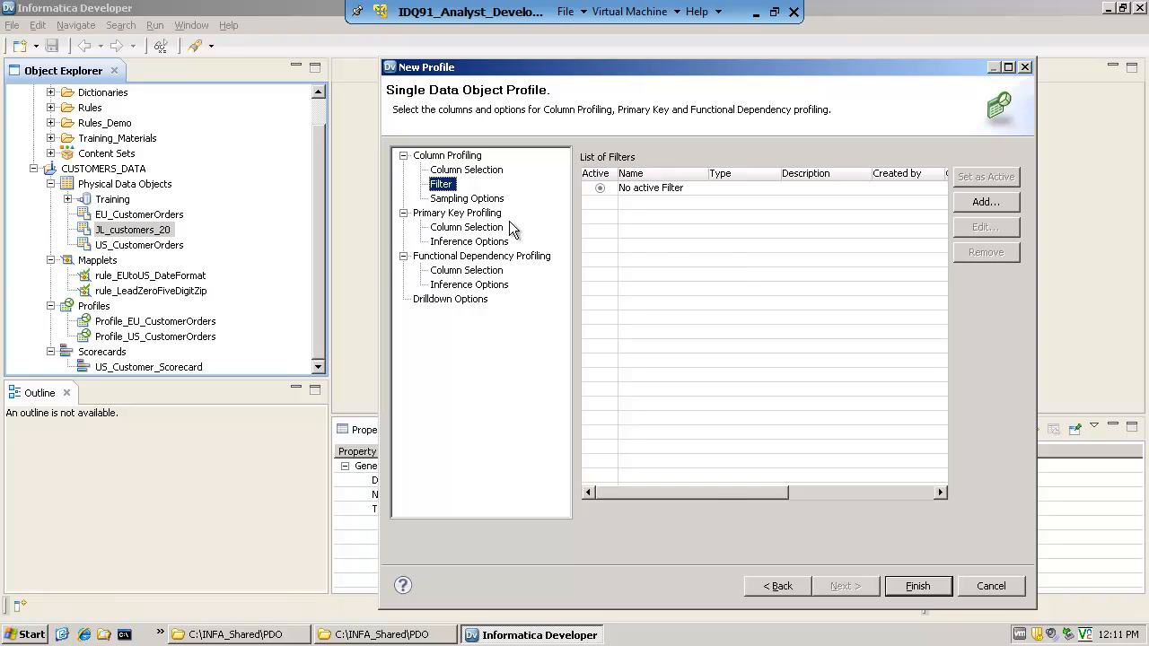
Try the First, Random sample of and Random Sample (Auto) row sampling options, and return to All rows (complete analysis)
{"action": "left_click", "coordinate": [462, 200]}
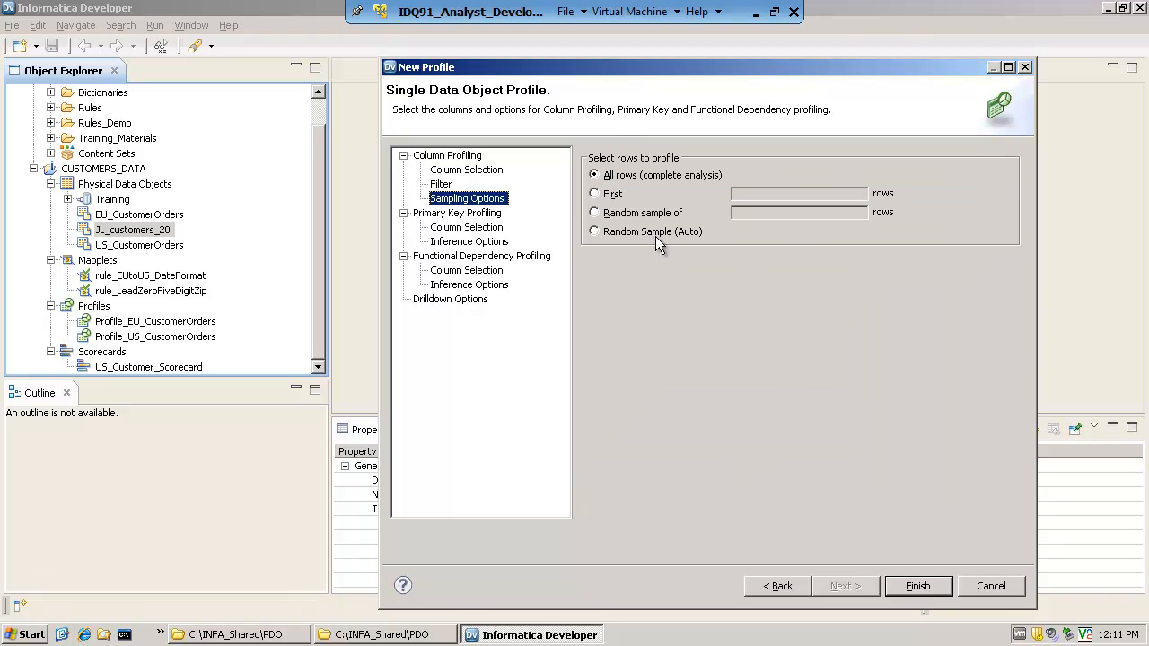
{"action": "left_click", "coordinate": [595, 195]}
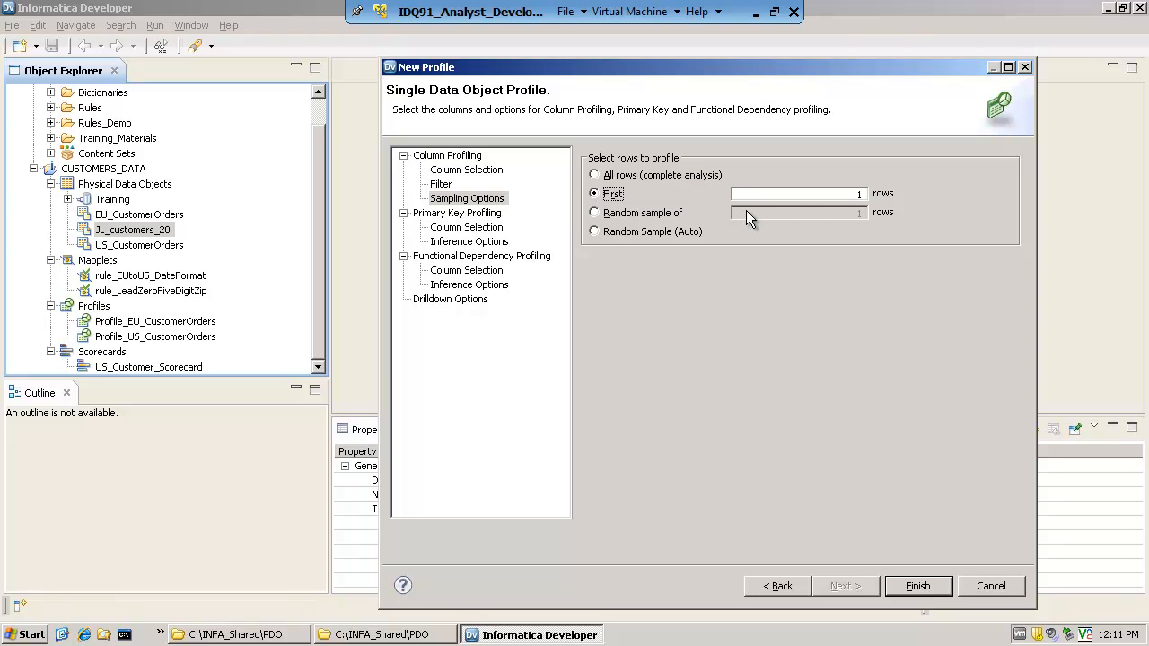
{"action": "left_click", "coordinate": [599, 215]}
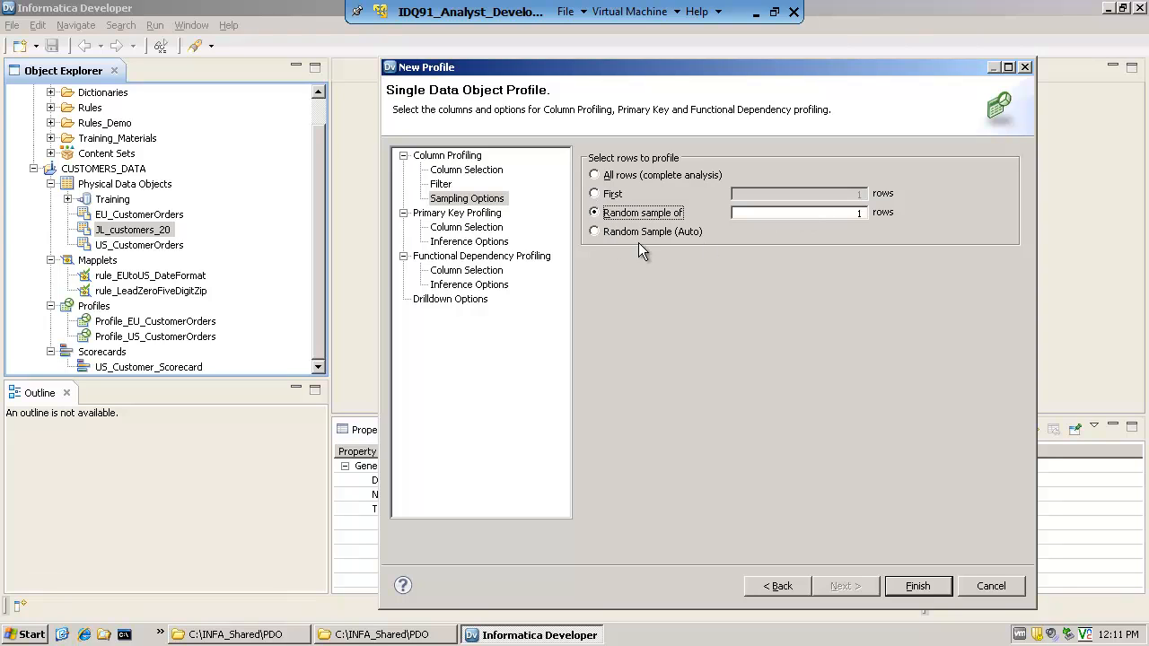
{"action": "left_click", "coordinate": [594, 233]}
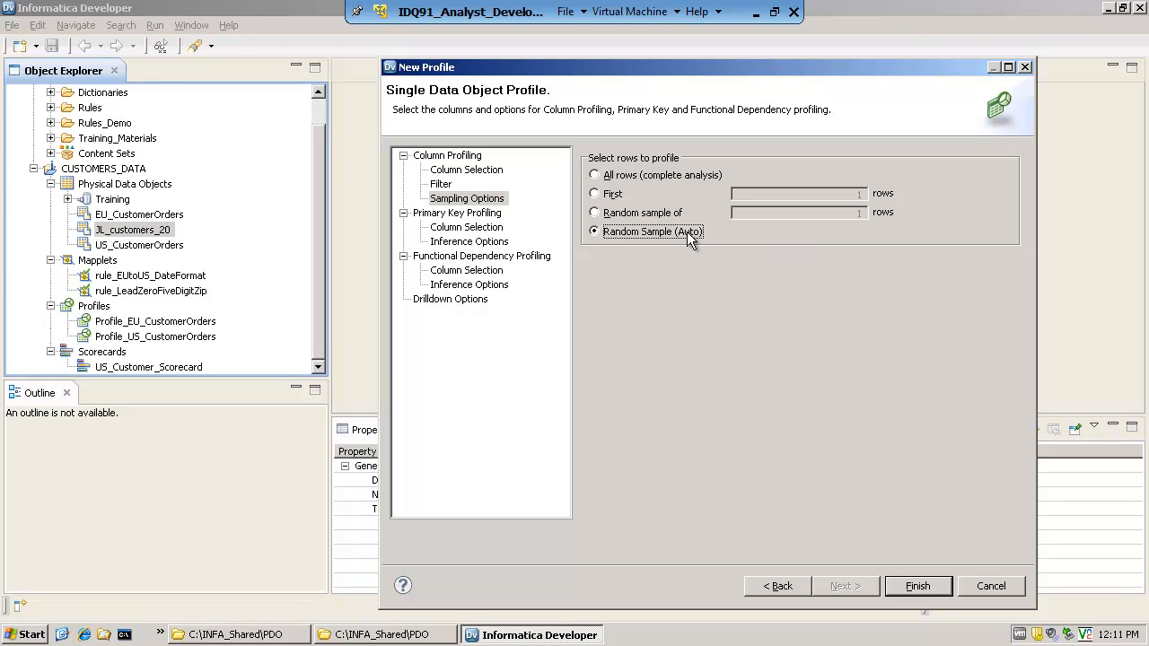
{"action": "left_click", "coordinate": [595, 175]}
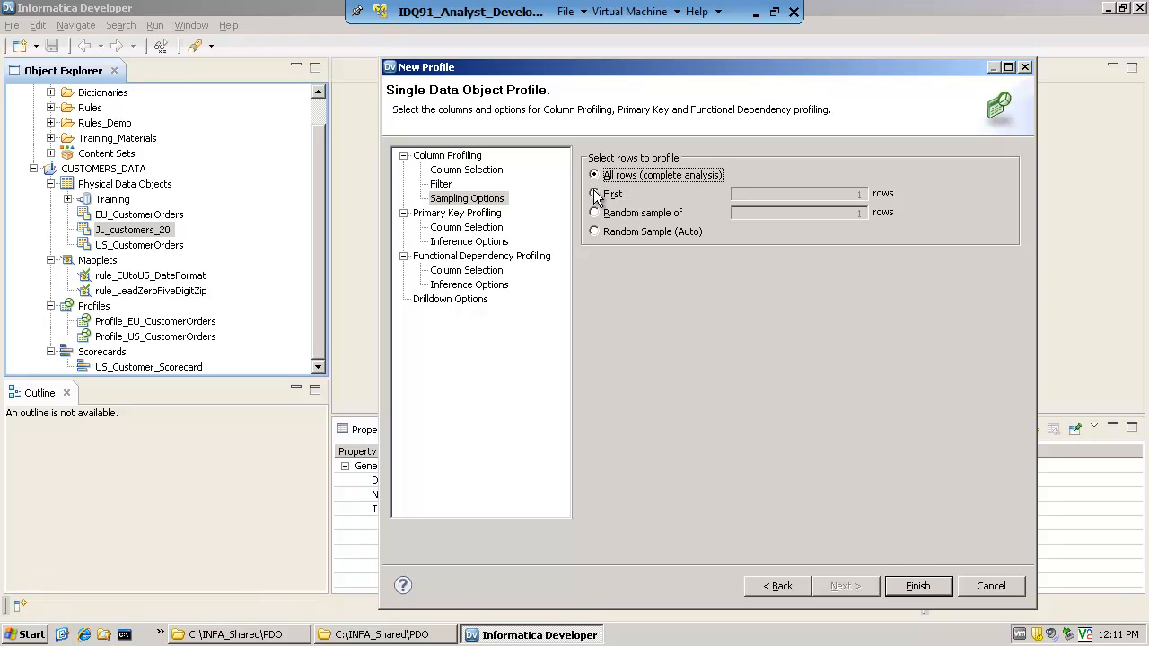
{"action": "left_click", "coordinate": [593, 194]}
{"action": "left_click", "coordinate": [594, 213]}
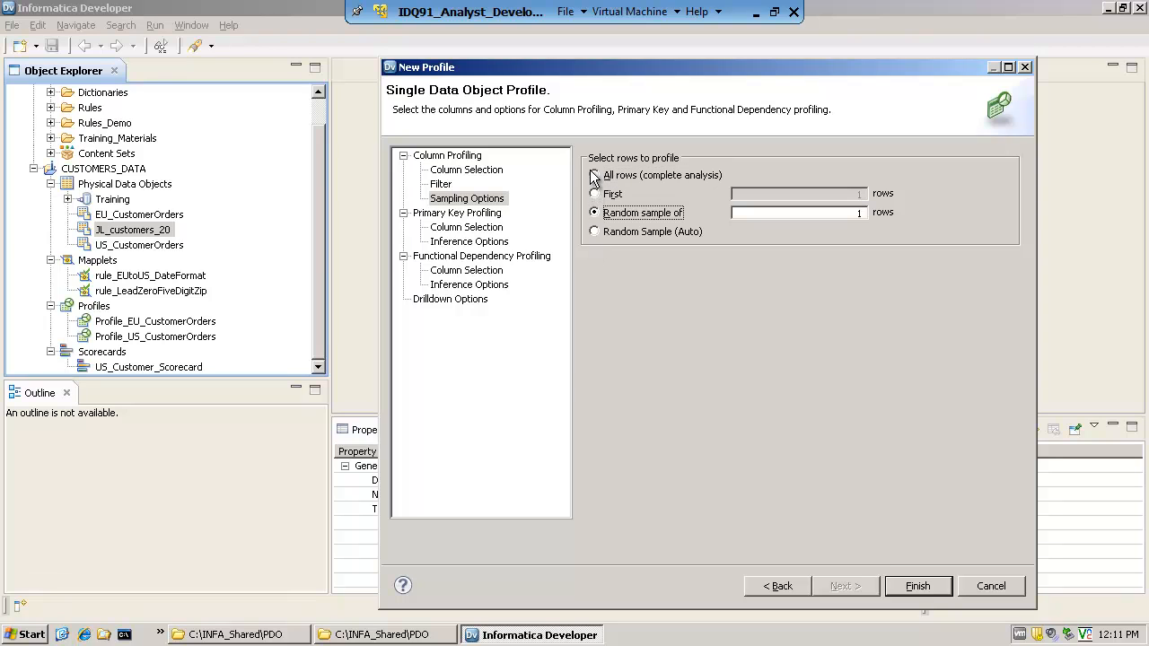
{"action": "left_click", "coordinate": [593, 174]}
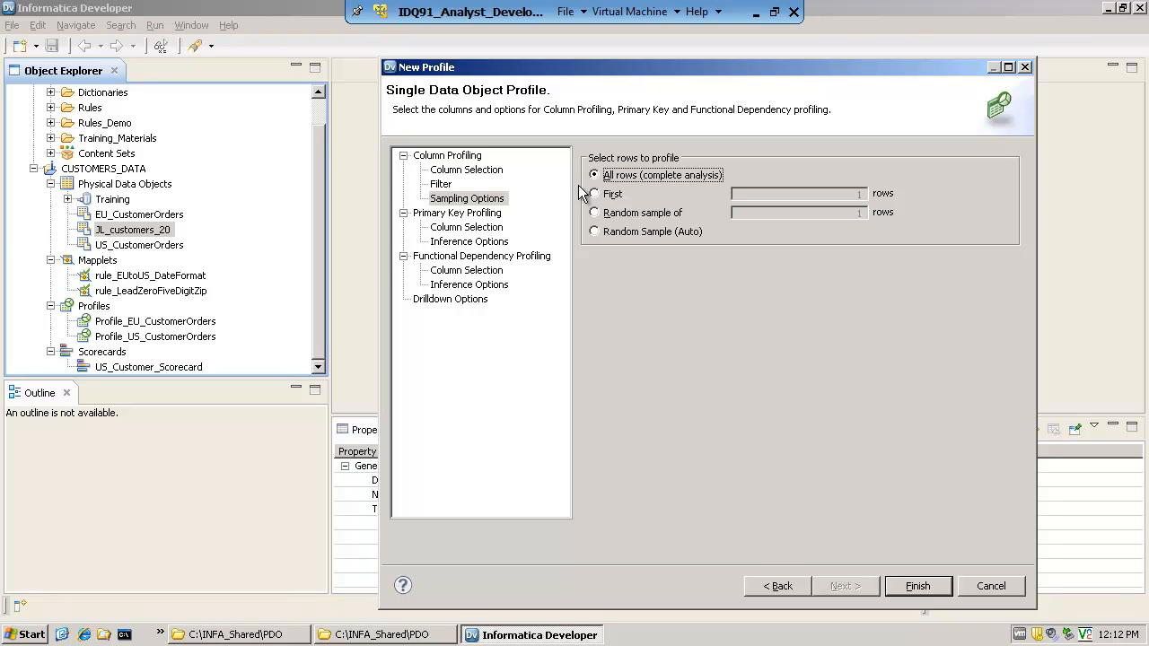
In the drilldown options, limit the preview columns to Customer_ID, Name and State
{"action": "left_click", "coordinate": [468, 300]}
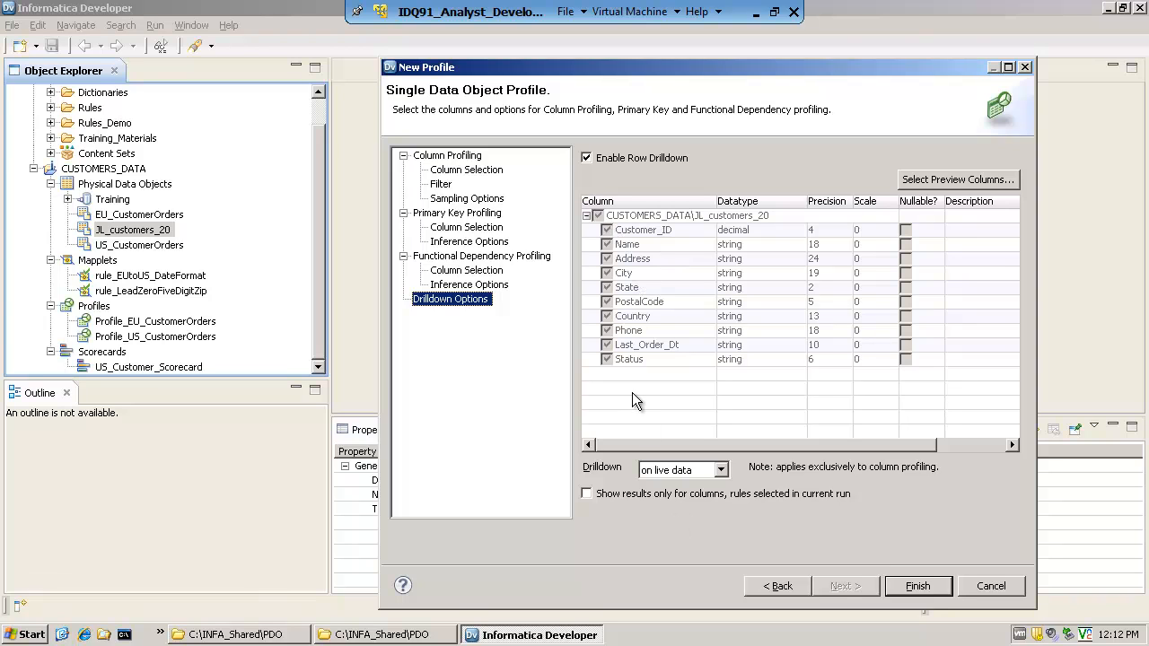
{"action": "left_click", "coordinate": [935, 182]}
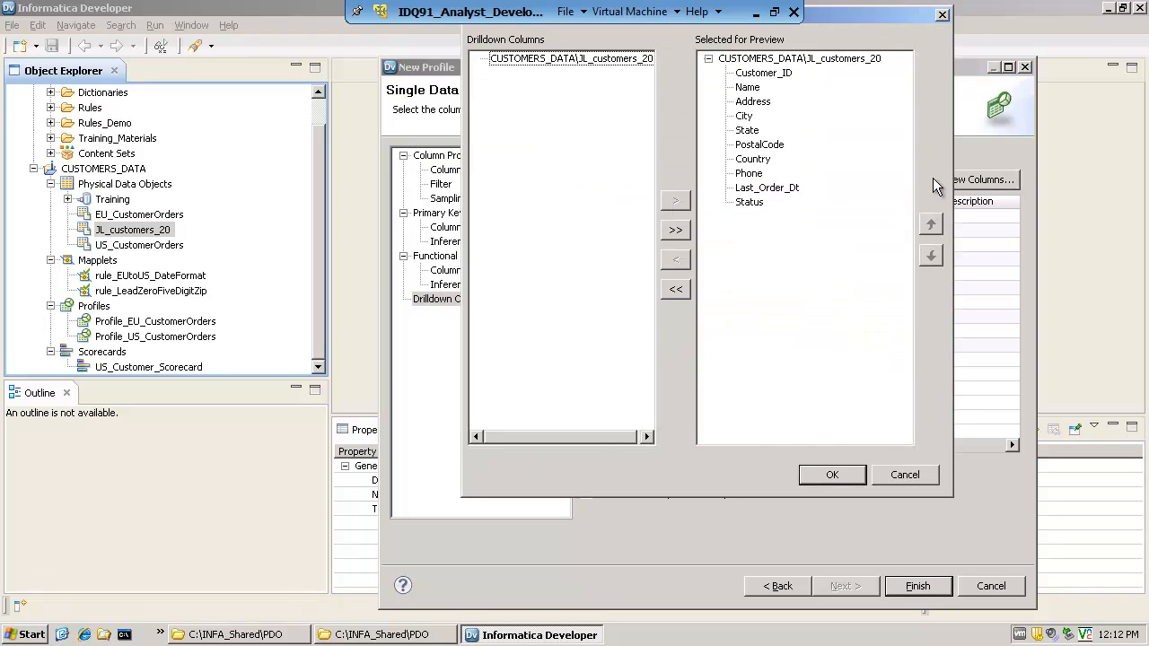
{"action": "left_click", "coordinate": [676, 289]}
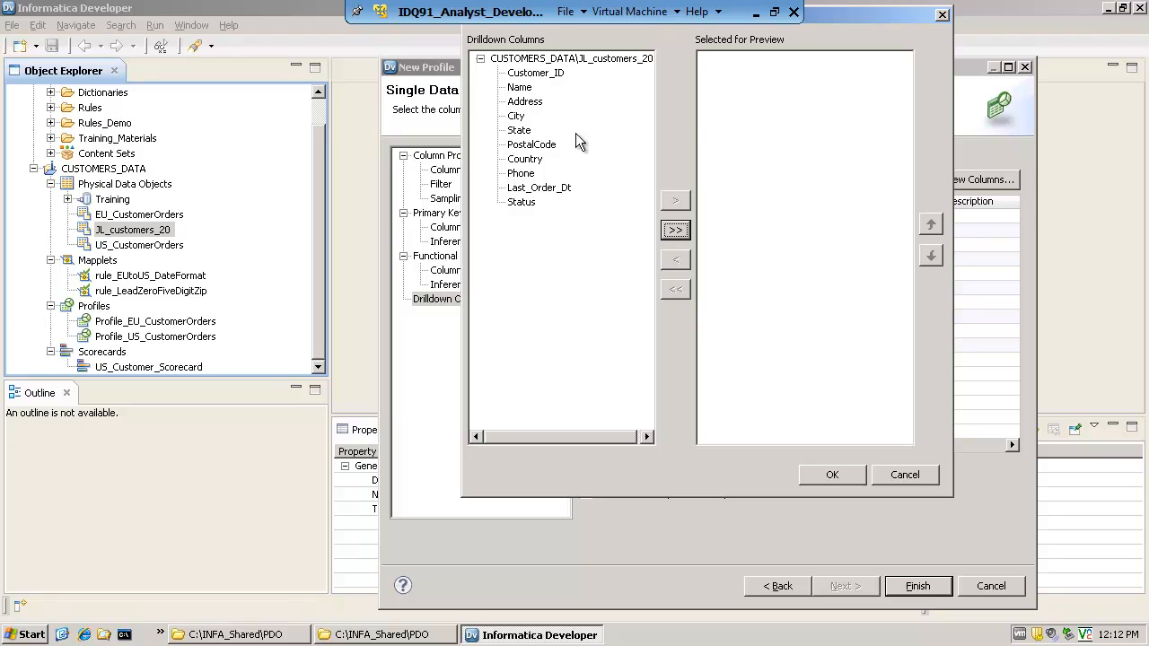
{"action": "left_click", "coordinate": [523, 89]}
{"action": "left_click", "coordinate": [536, 72]}
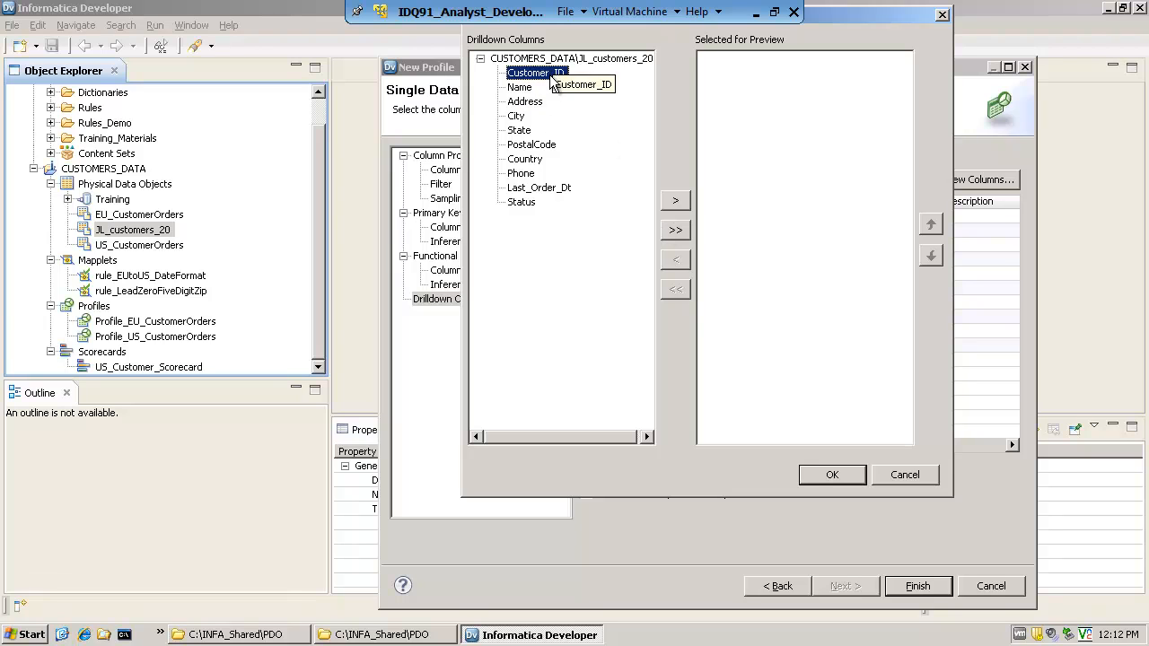
{"action": "left_click", "coordinate": [676, 201]}
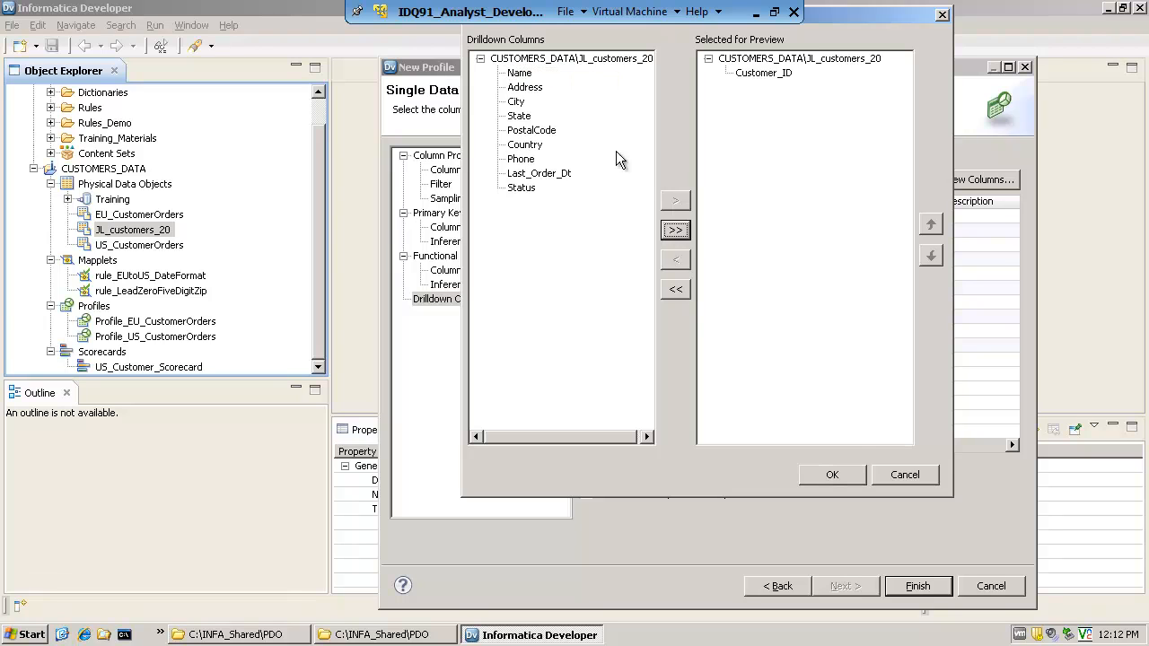
{"action": "left_click", "coordinate": [519, 74]}
{"action": "left_click", "coordinate": [675, 200]}
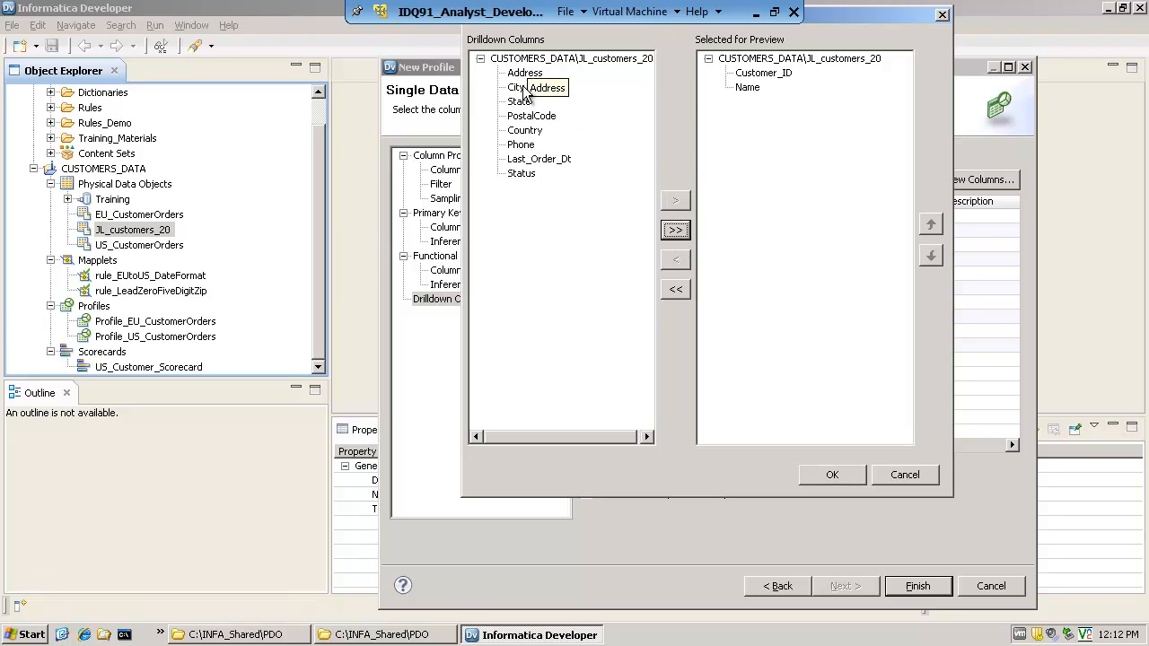
{"action": "left_click", "coordinate": [517, 101]}
{"action": "left_click", "coordinate": [676, 201]}
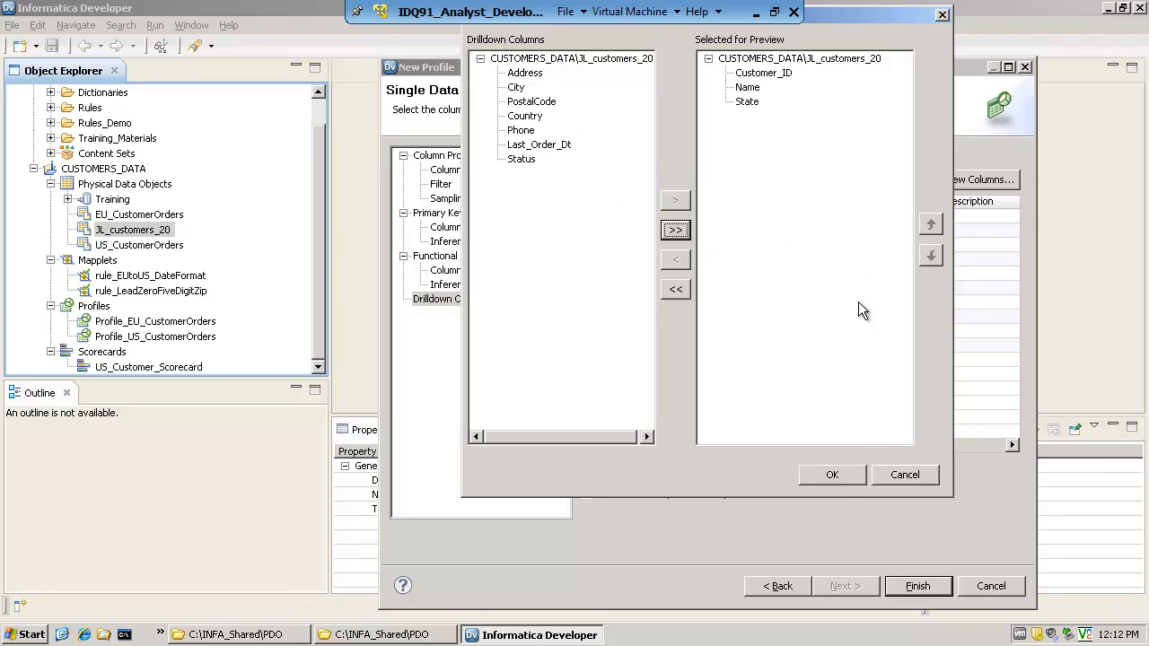
{"action": "left_click", "coordinate": [832, 475]}
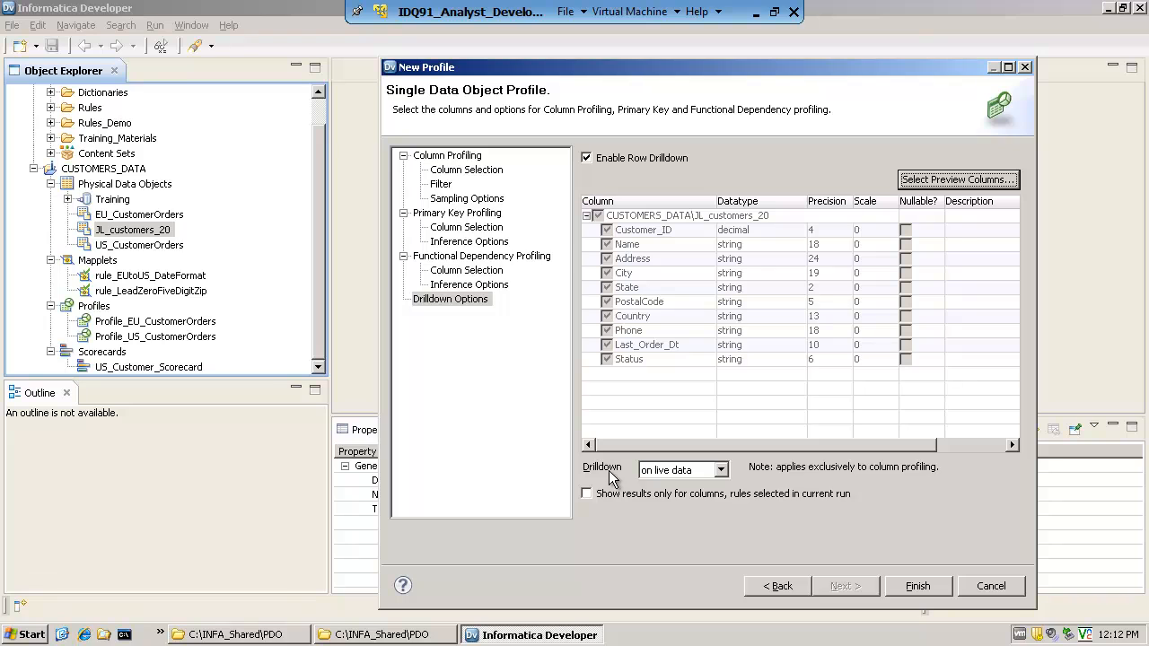
Review the live and staged drilldown choices and try setting the drilldown to on staged data
{"action": "left_click", "coordinate": [721, 471]}
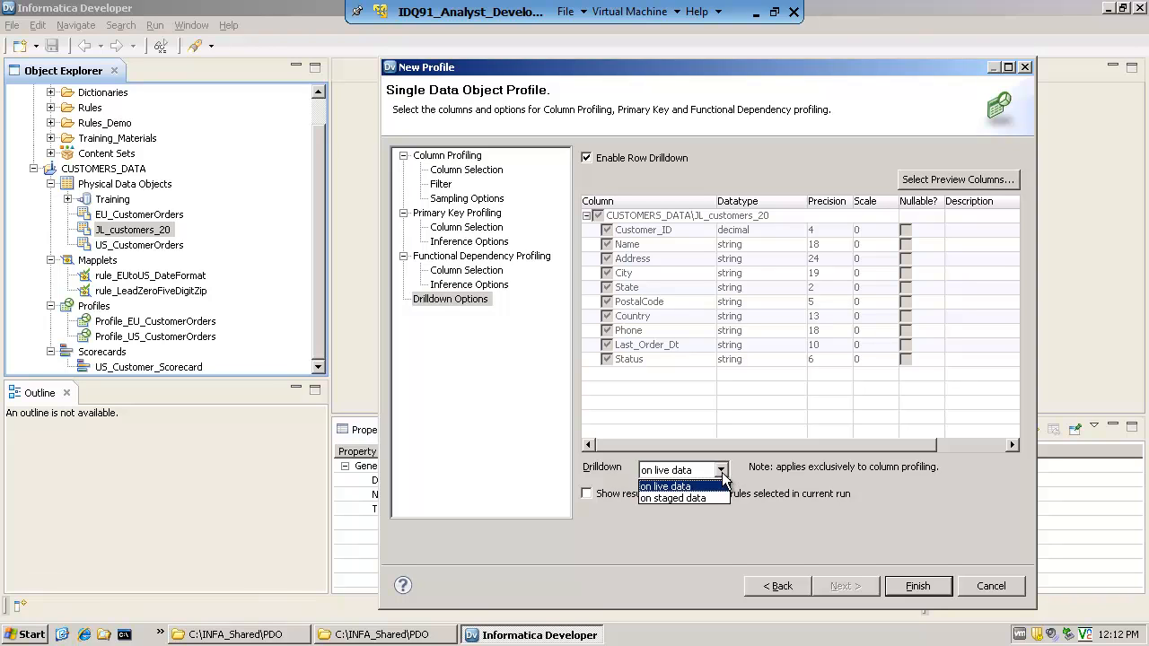
{"action": "left_click", "coordinate": [722, 472]}
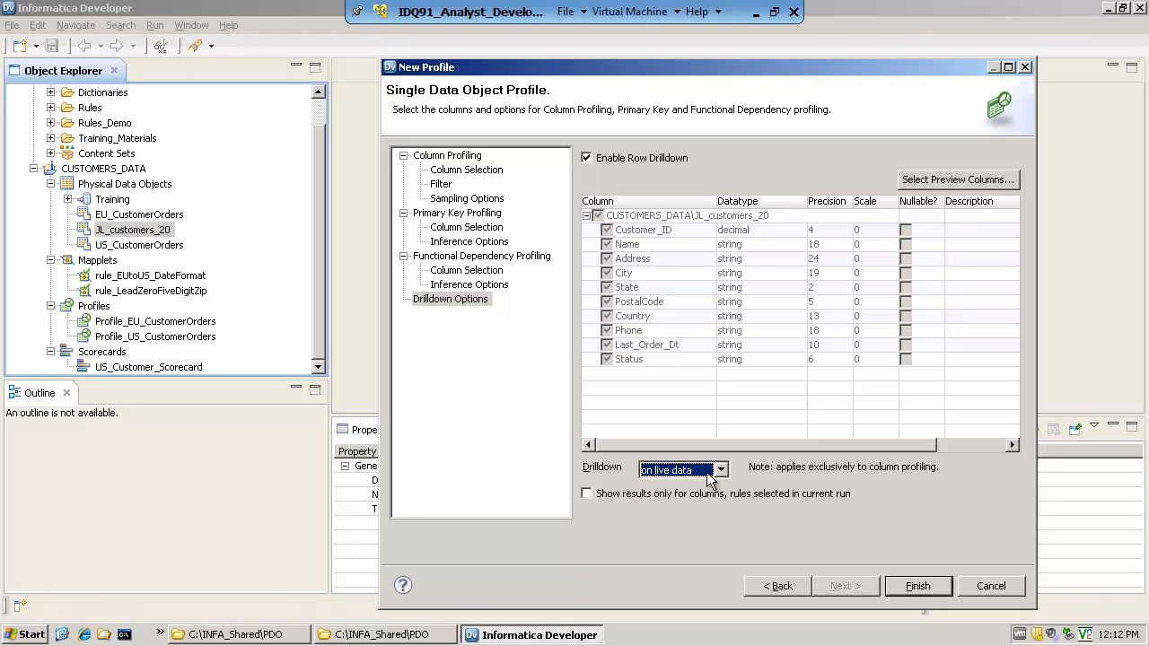
{"action": "left_click", "coordinate": [722, 470]}
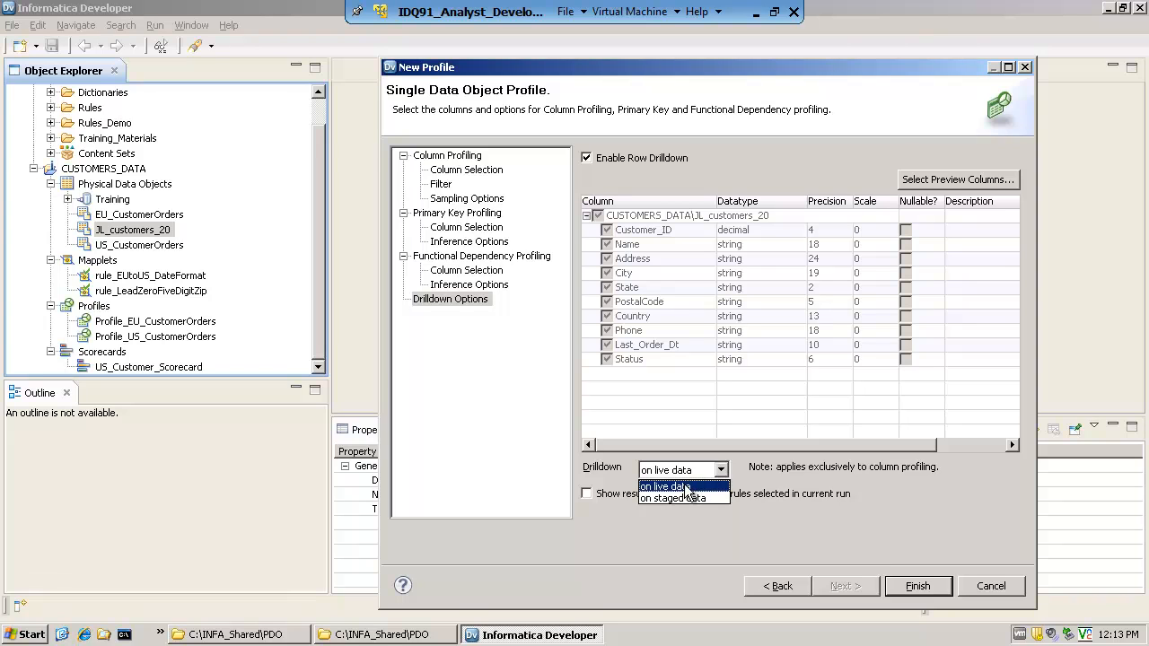
{"action": "left_click", "coordinate": [687, 487]}
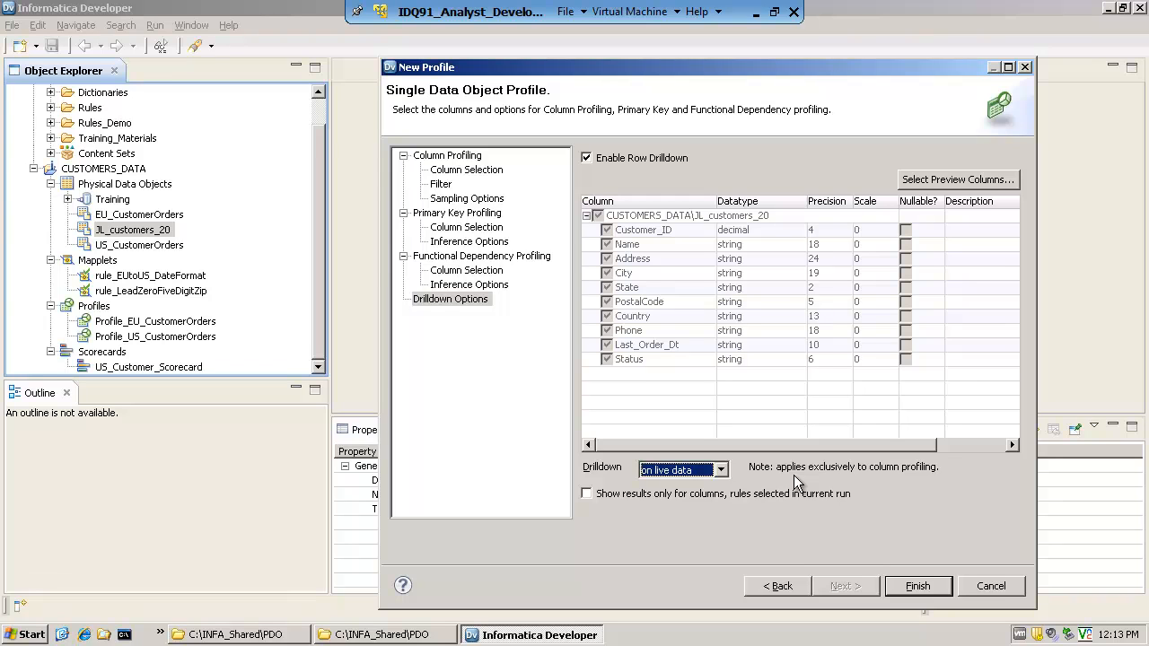
{"action": "left_click", "coordinate": [720, 471]}
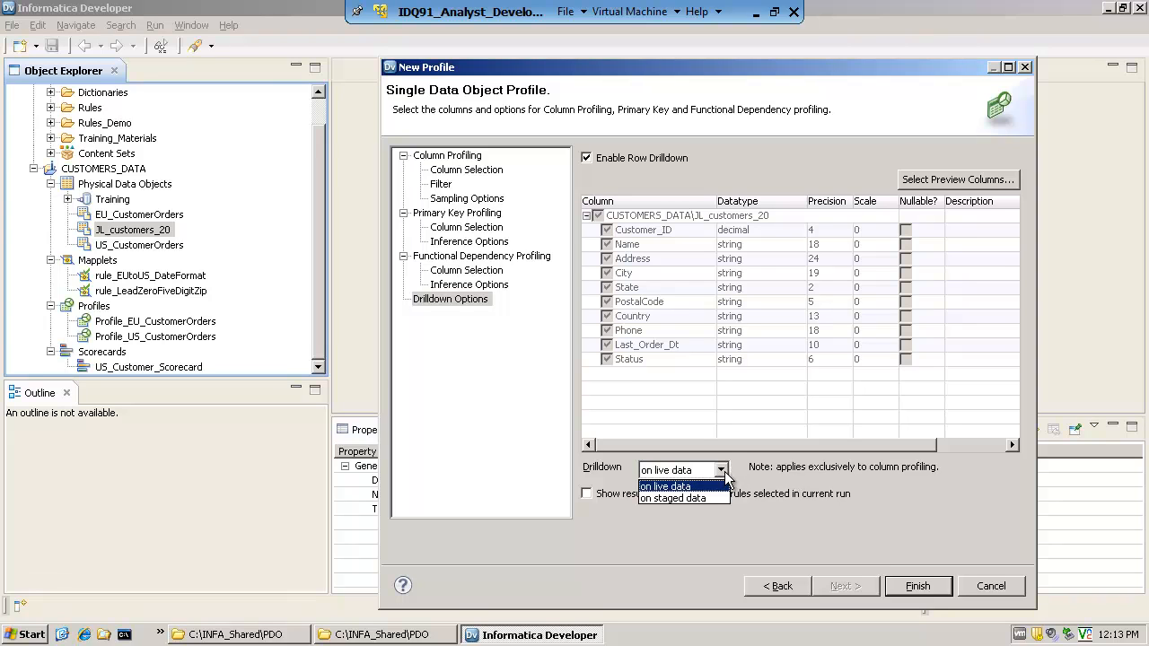
{"action": "left_click", "coordinate": [696, 487]}
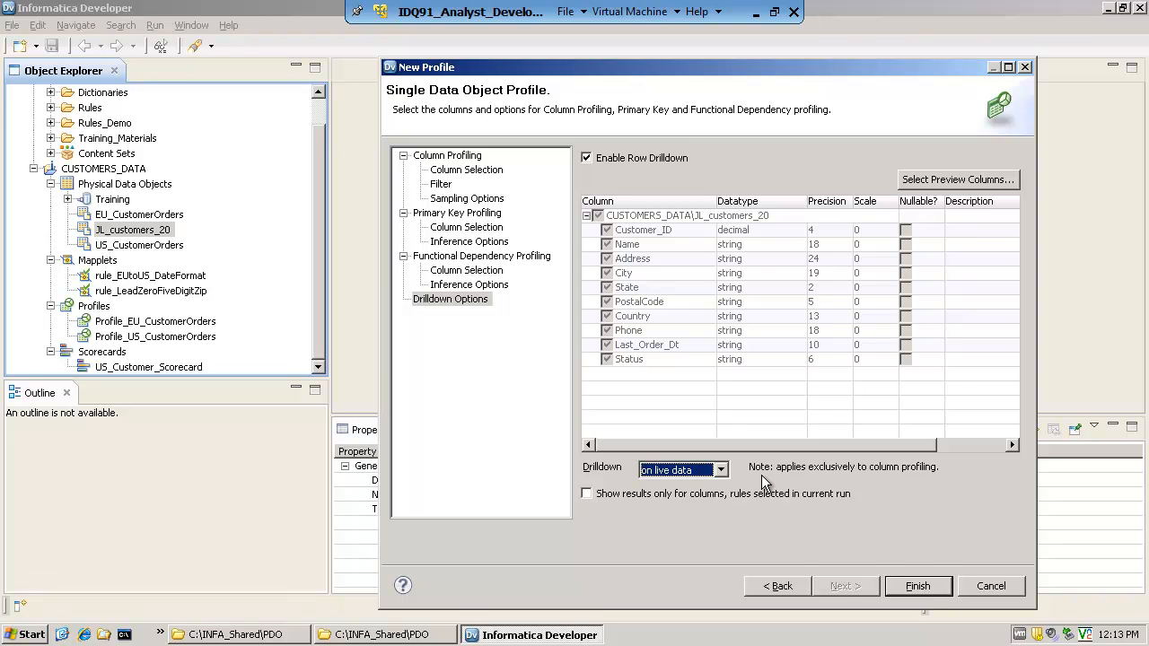
{"action": "left_click", "coordinate": [710, 469]}
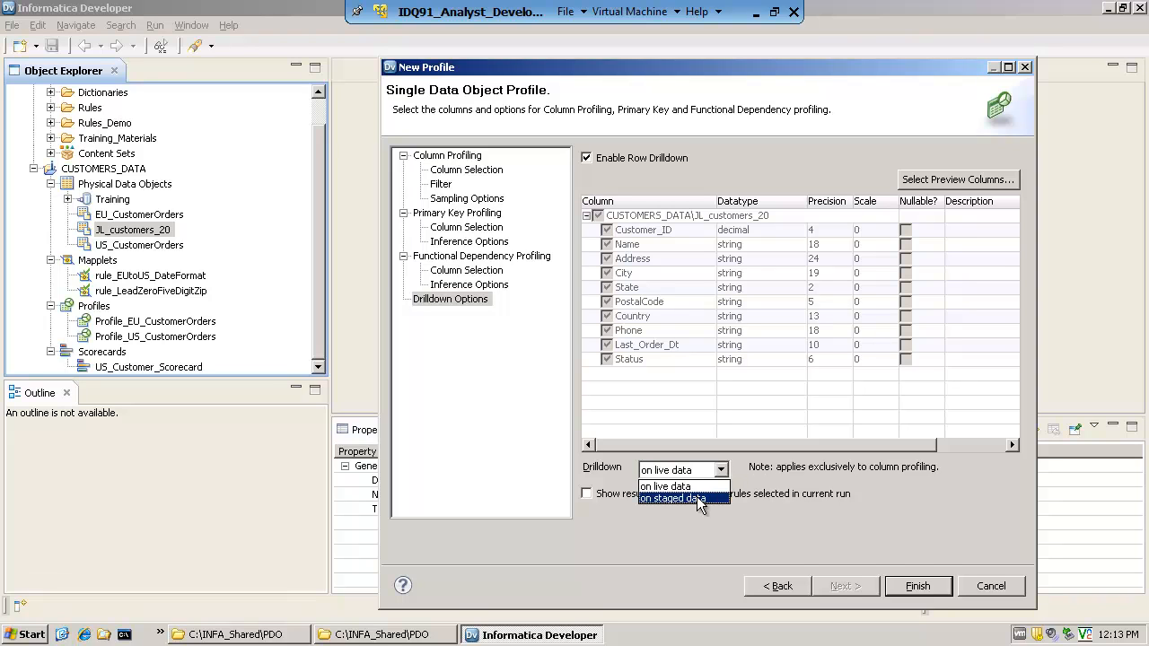
{"action": "left_click", "coordinate": [697, 498]}
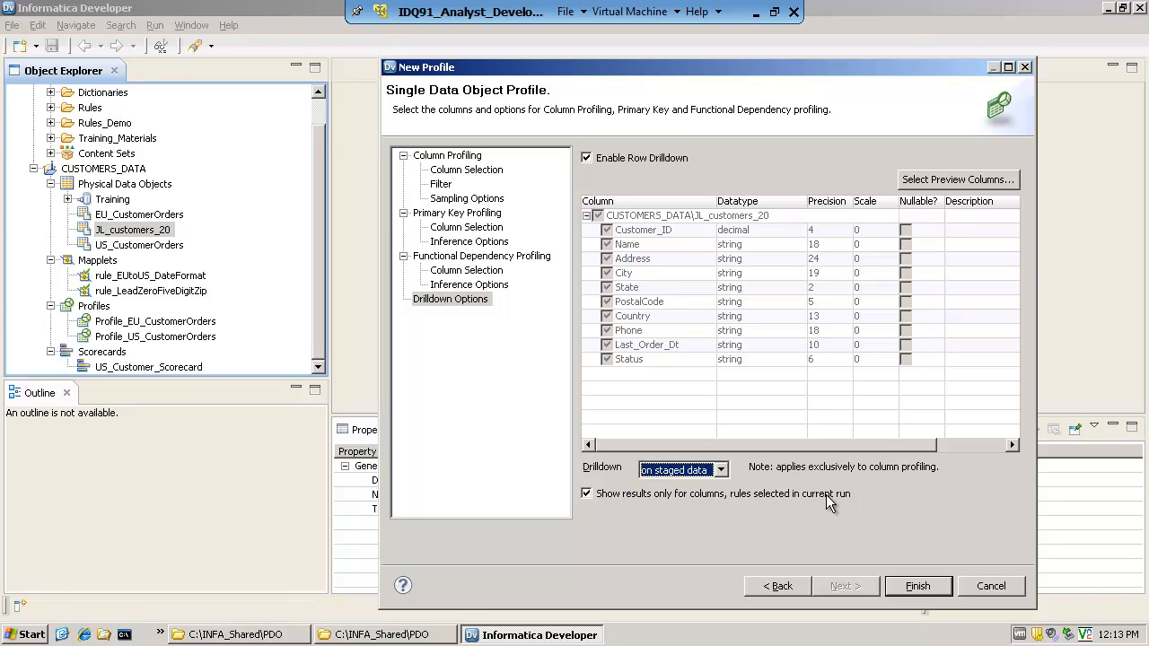
{"action": "left_click", "coordinate": [722, 471]}
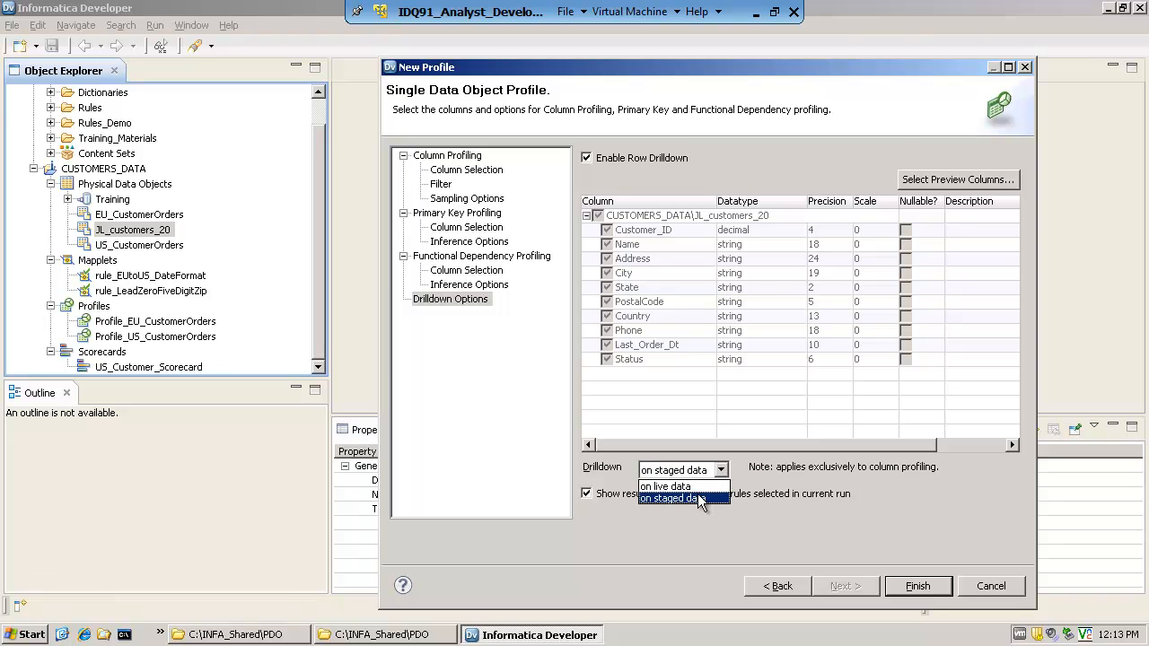
{"action": "left_click", "coordinate": [697, 498]}
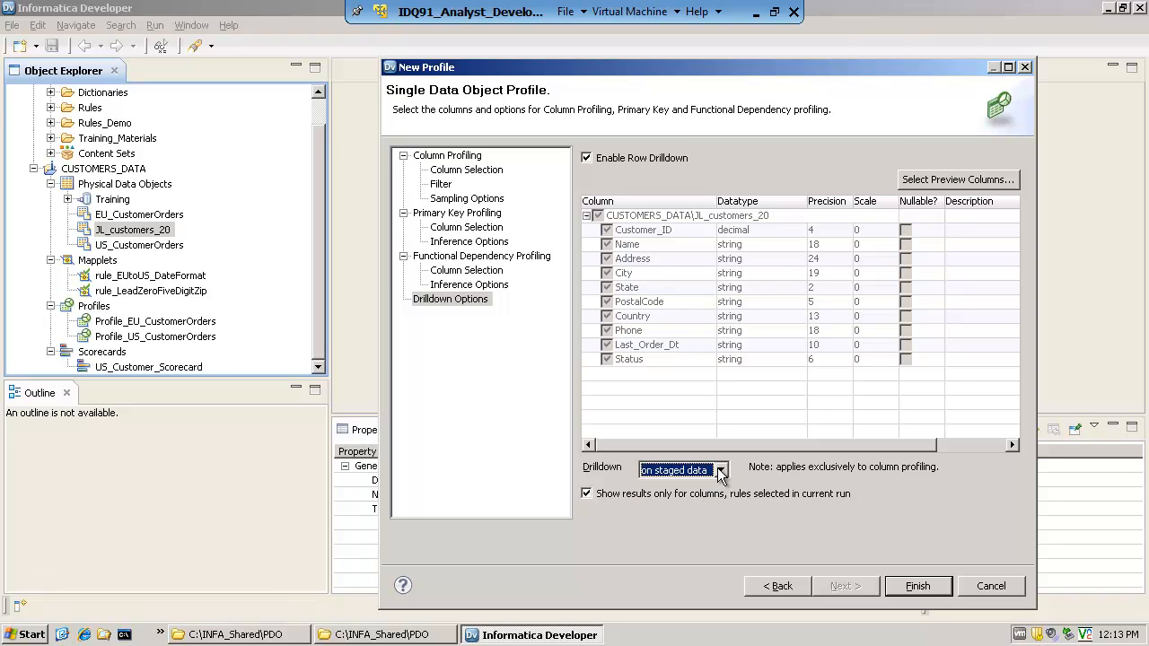
Set the drilldown to on live data and finish creating the profile
{"action": "left_click", "coordinate": [721, 472]}
{"action": "left_click", "coordinate": [683, 488]}
{"action": "left_click", "coordinate": [916, 586]}
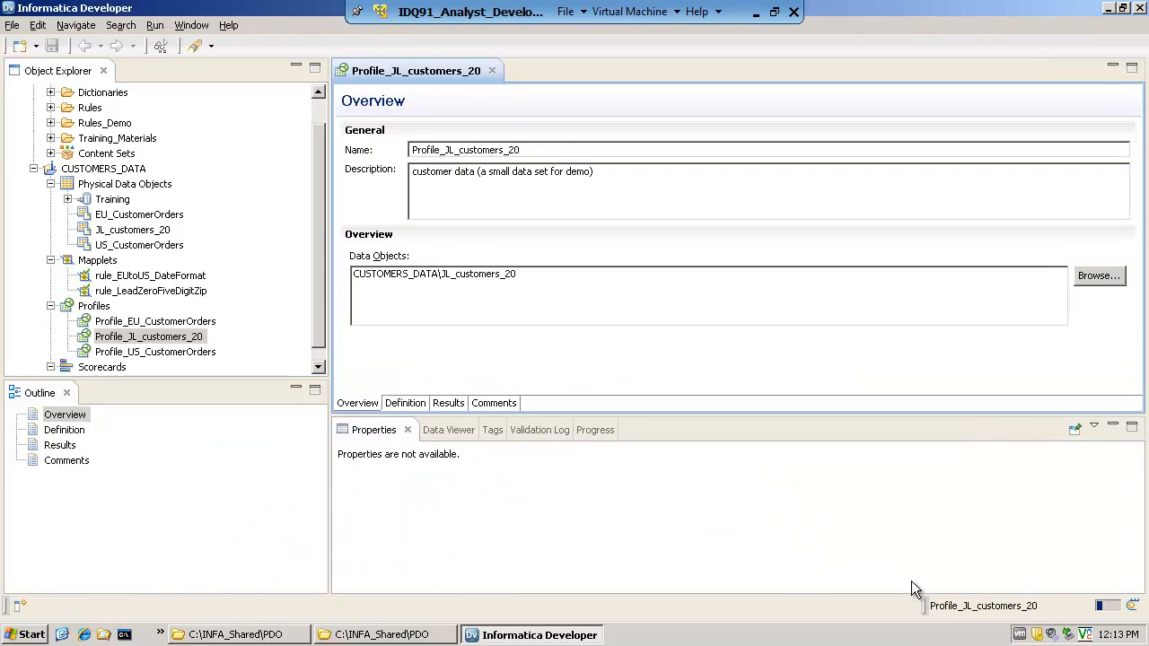
View the profile's definition and results pages, and run Profile_JL_customers_20 again
{"action": "left_click", "coordinate": [408, 406]}
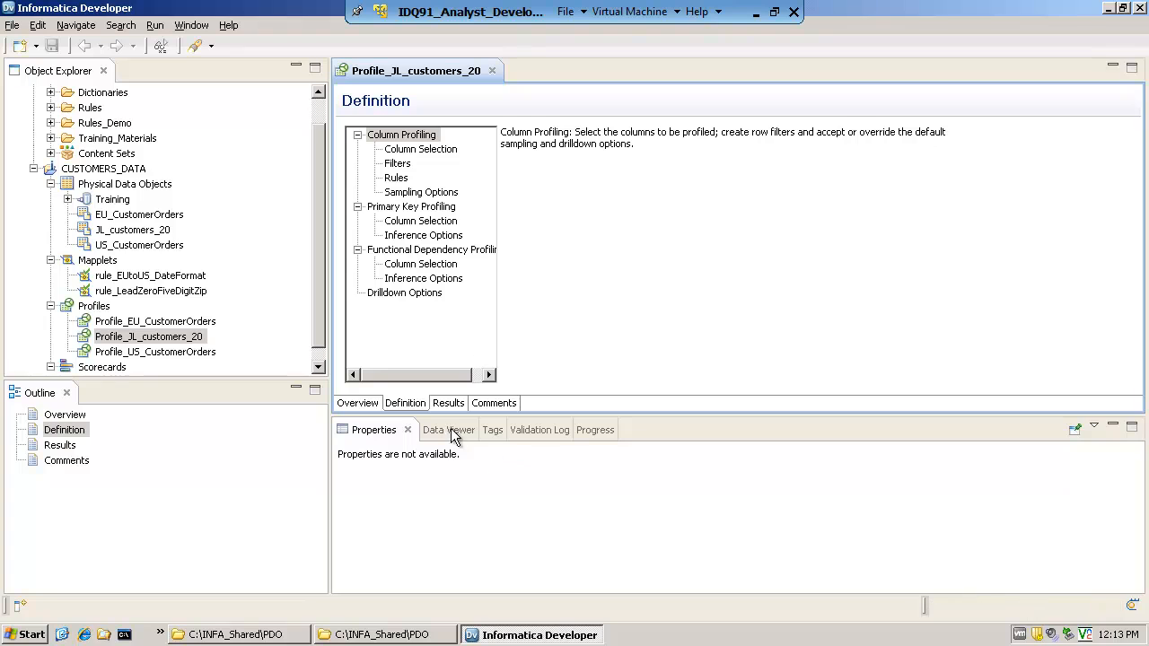
{"action": "left_click", "coordinate": [448, 404]}
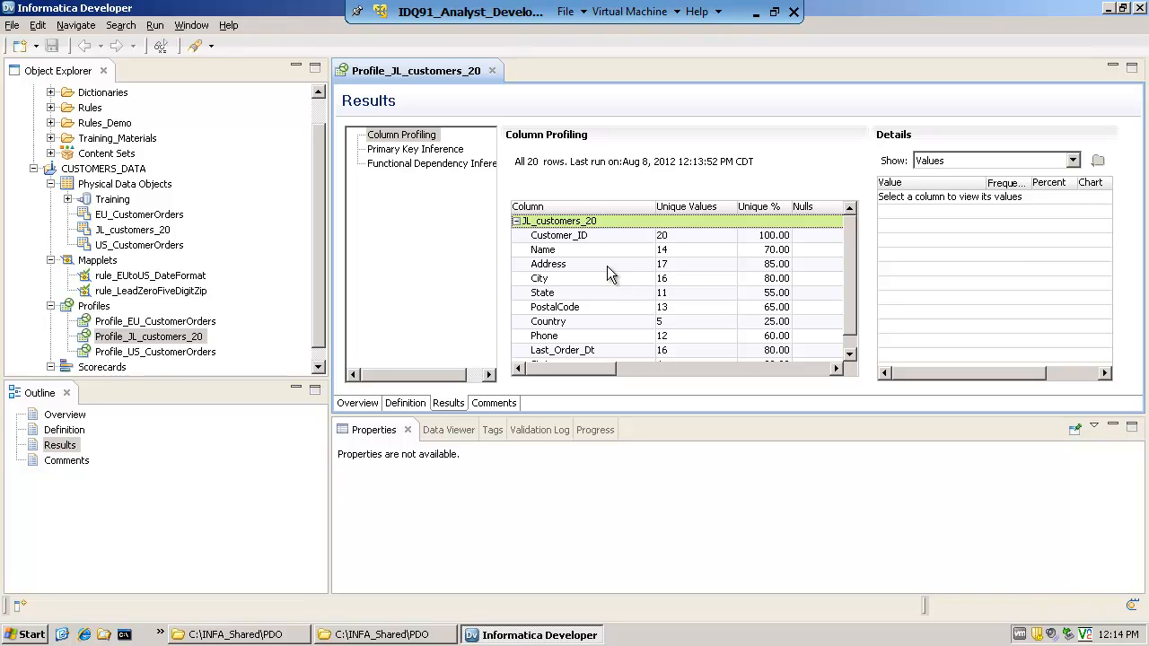
{"action": "left_click", "coordinate": [191, 341]}
{"action": "right_click", "coordinate": [191, 344]}
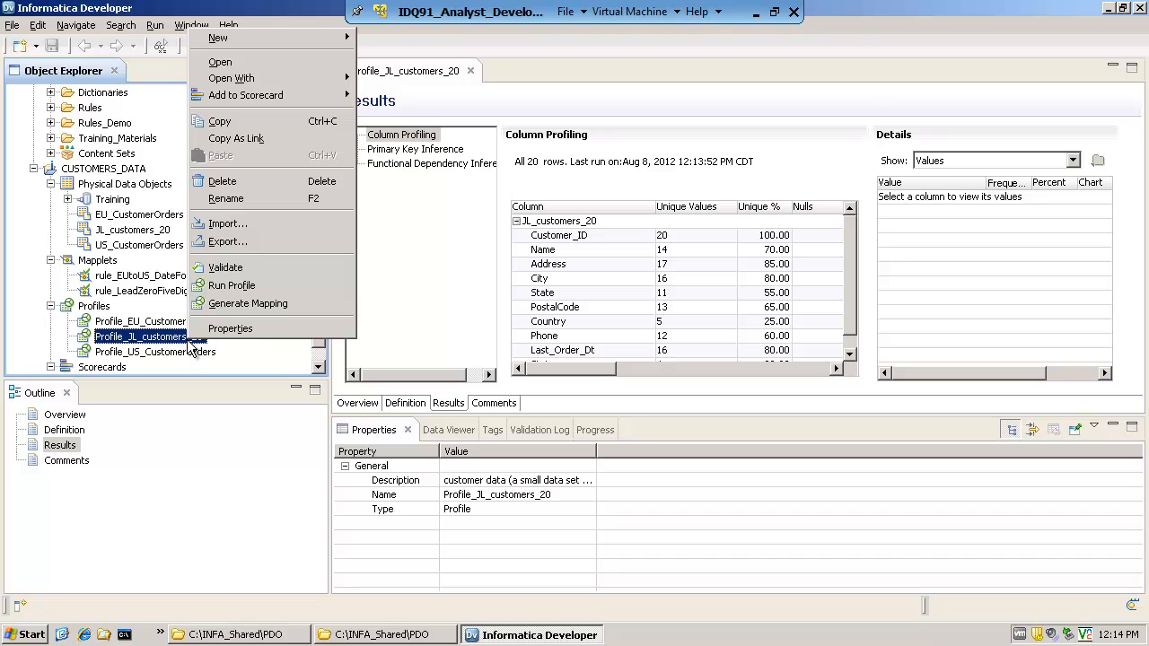
{"action": "left_click", "coordinate": [232, 285]}
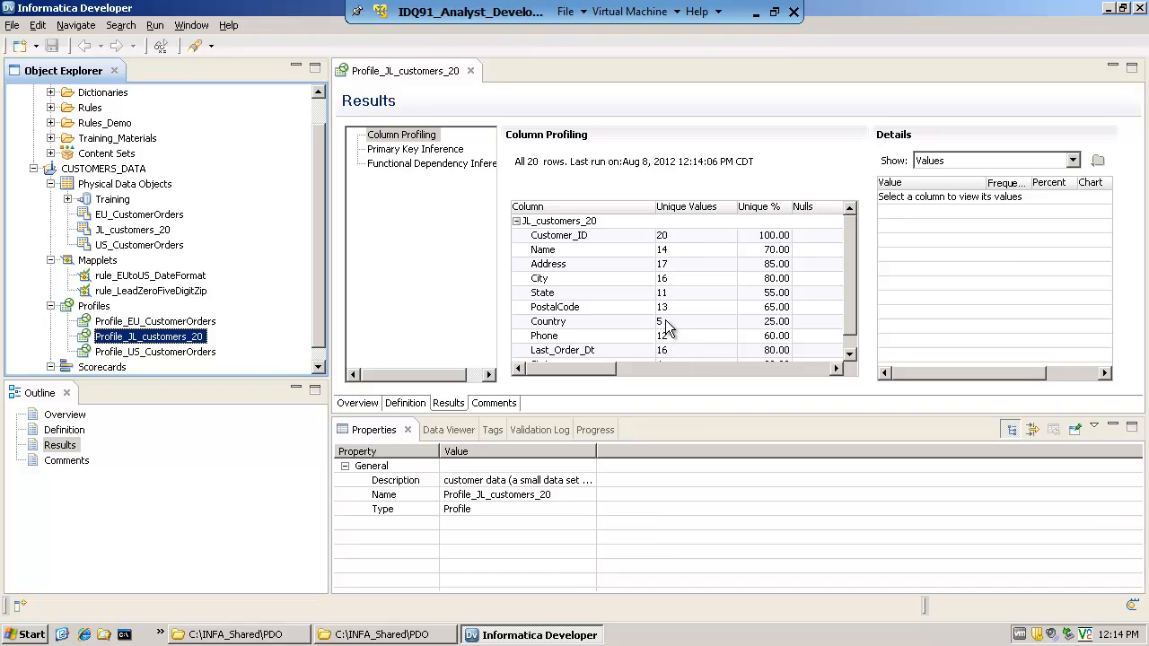
Examine the Customer_ID values and the unique, null, inferred datatype and documented datatype results of the profiled columns
{"action": "left_click", "coordinate": [567, 237]}
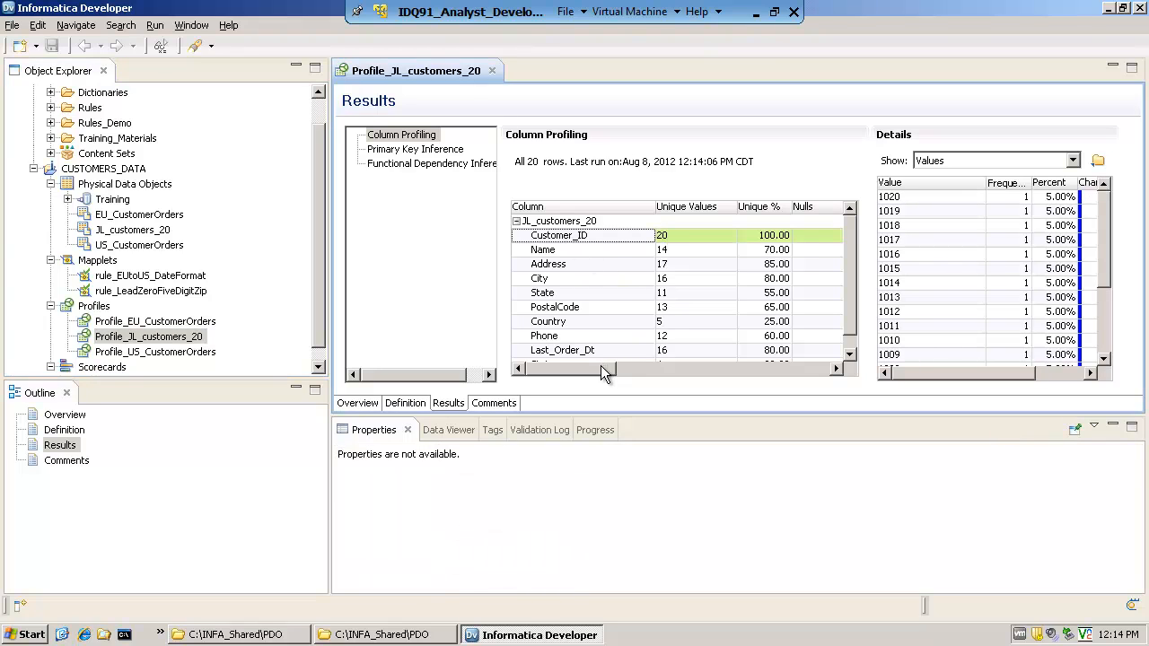
{"action": "left_click_drag", "start_coordinate": [602, 368], "coordinate": [626, 368]}
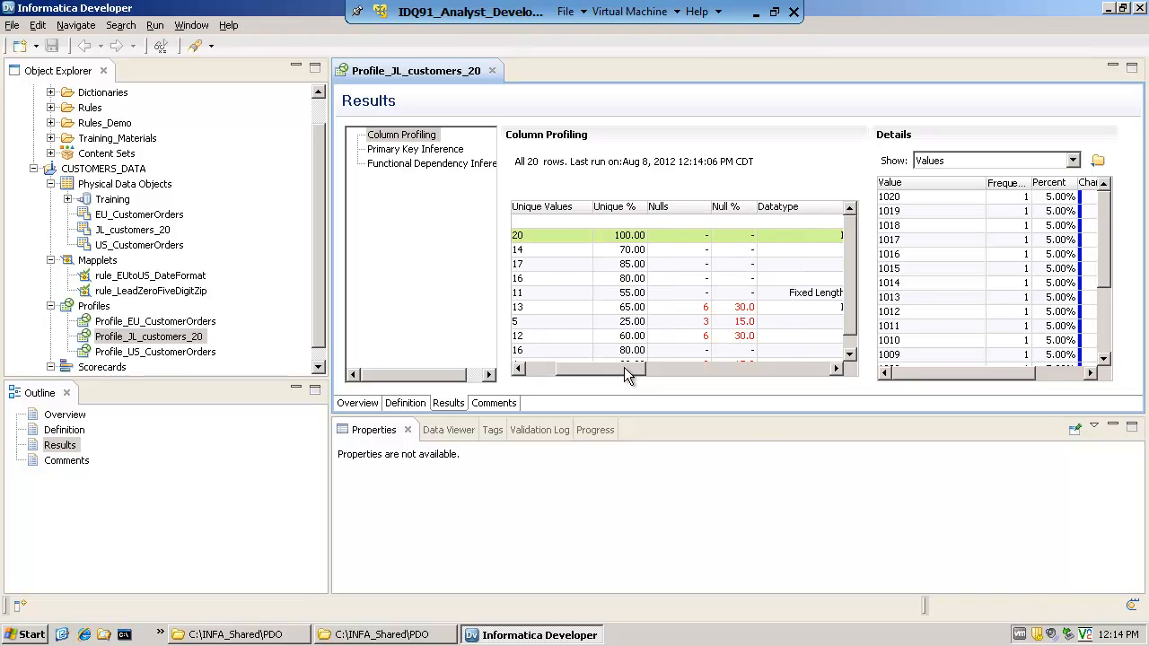
{"action": "left_click_drag", "start_coordinate": [625, 368], "coordinate": [719, 376]}
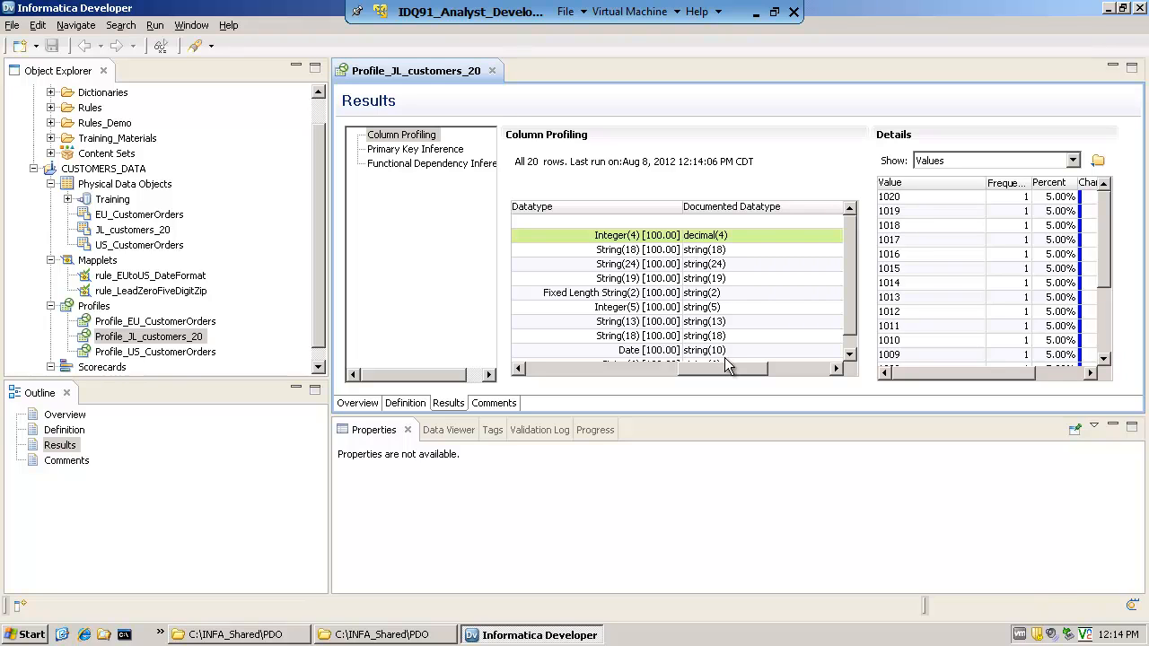
{"action": "left_click_drag", "start_coordinate": [725, 368], "coordinate": [697, 378]}
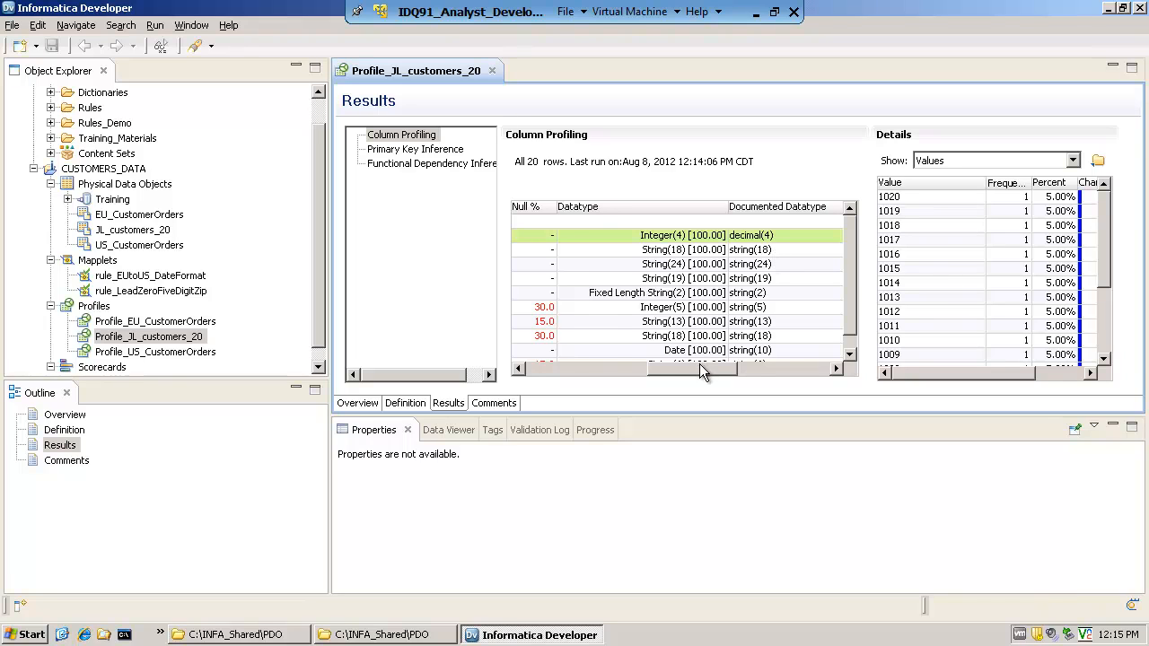
{"action": "left_click_drag", "start_coordinate": [705, 368], "coordinate": [591, 375]}
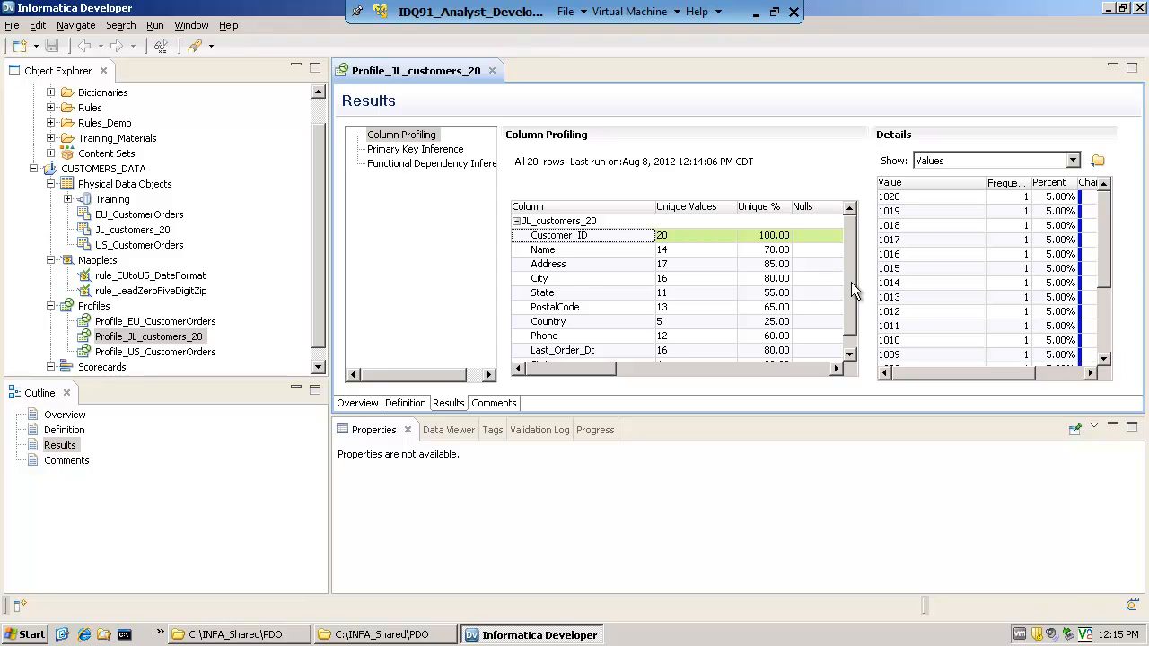
{"action": "mouse_move", "coordinate": [852, 282]}
{"action": "left_mouse_down"}
{"action": "mouse_move", "coordinate": [850, 316]}
{"action": "mouse_move", "coordinate": [850, 273]}
{"action": "left_mouse_up"}
Show the value frequencies of the State column, sort them by value and inspect the CA, CO and FL entries
{"action": "left_click", "coordinate": [543, 294]}
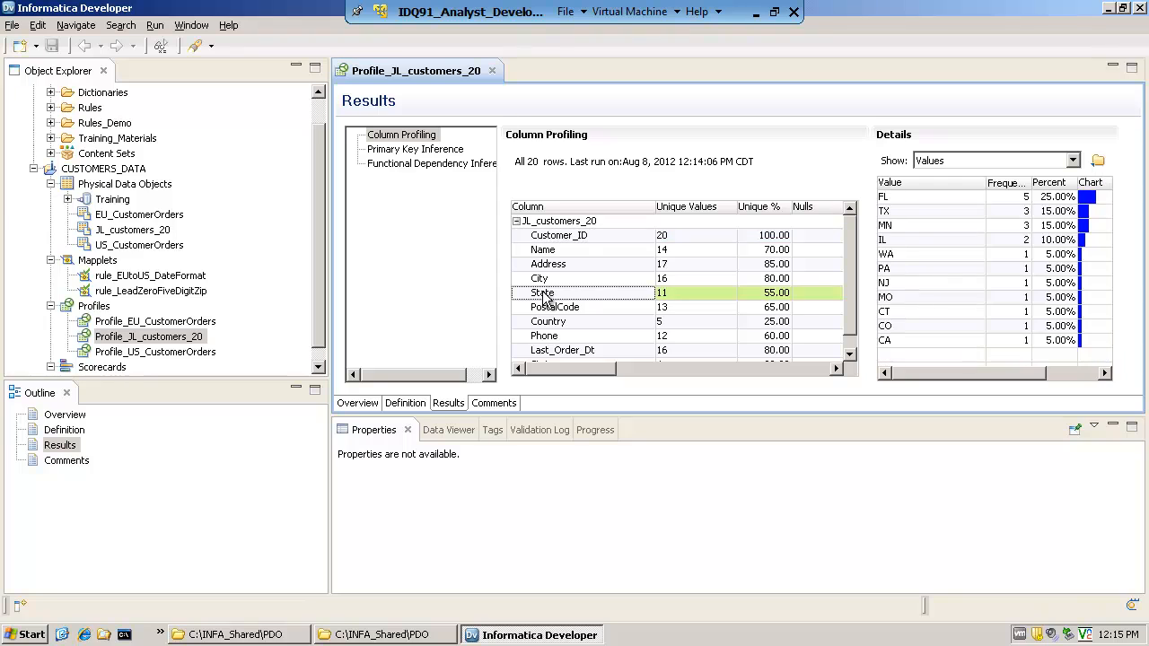
{"action": "left_click", "coordinate": [895, 185]}
{"action": "left_click", "coordinate": [900, 196]}
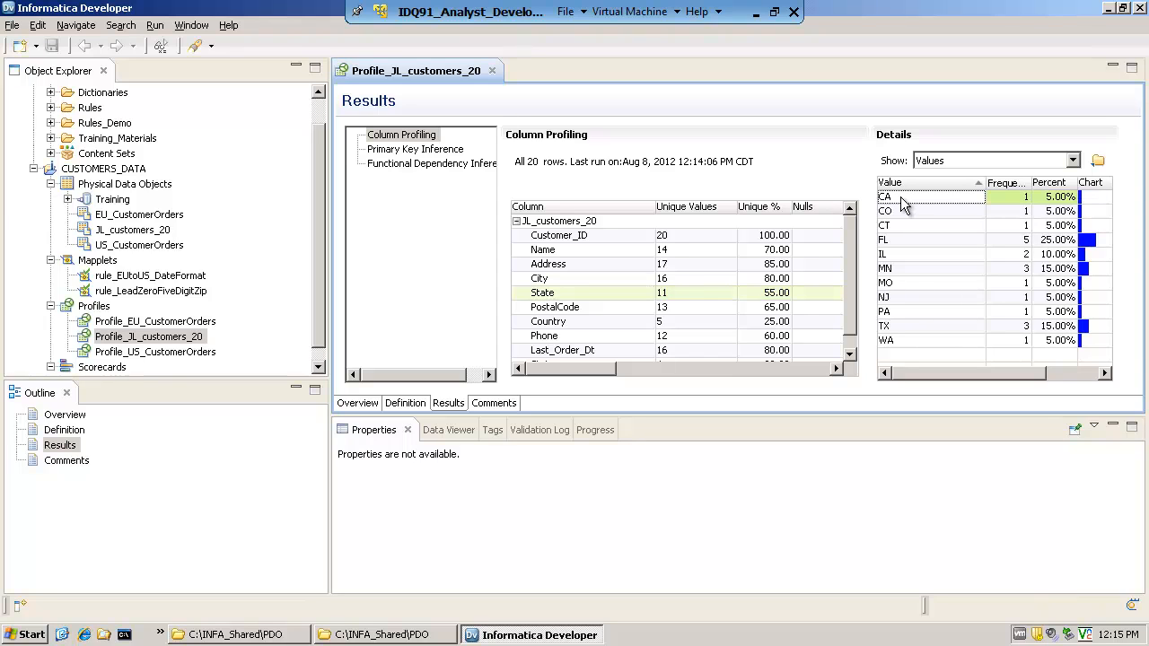
{"action": "left_click", "coordinate": [901, 212]}
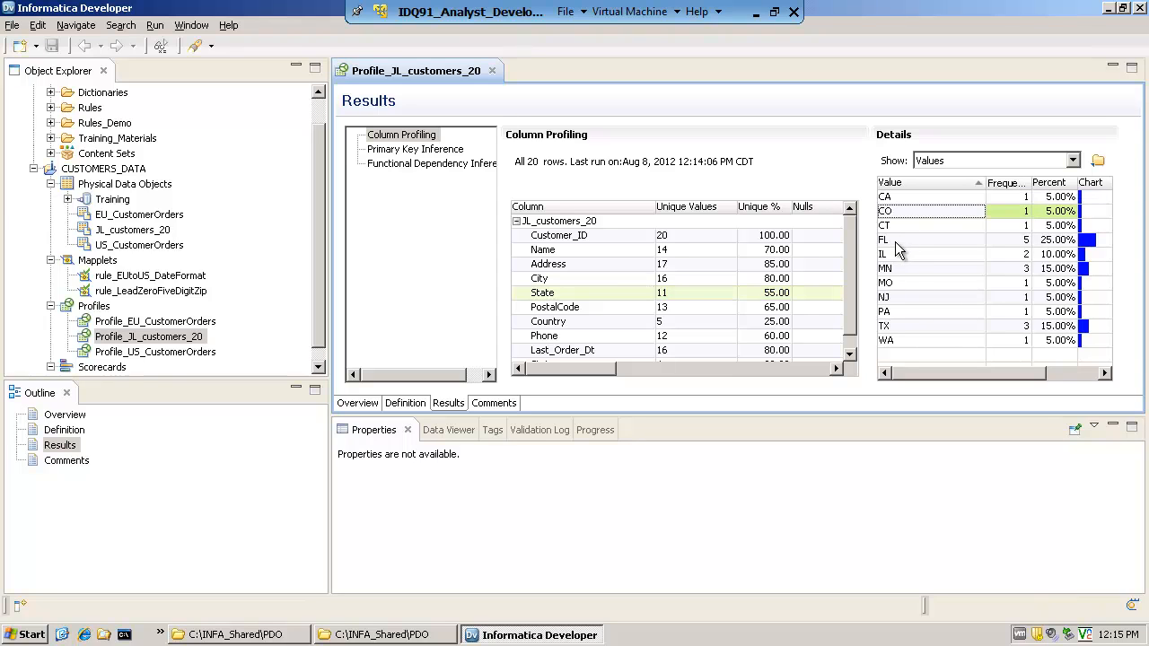
{"action": "left_click", "coordinate": [895, 242]}
Switch the column details to Patterns and examine the patterns of the State and Phone columns
{"action": "left_click", "coordinate": [1073, 162]}
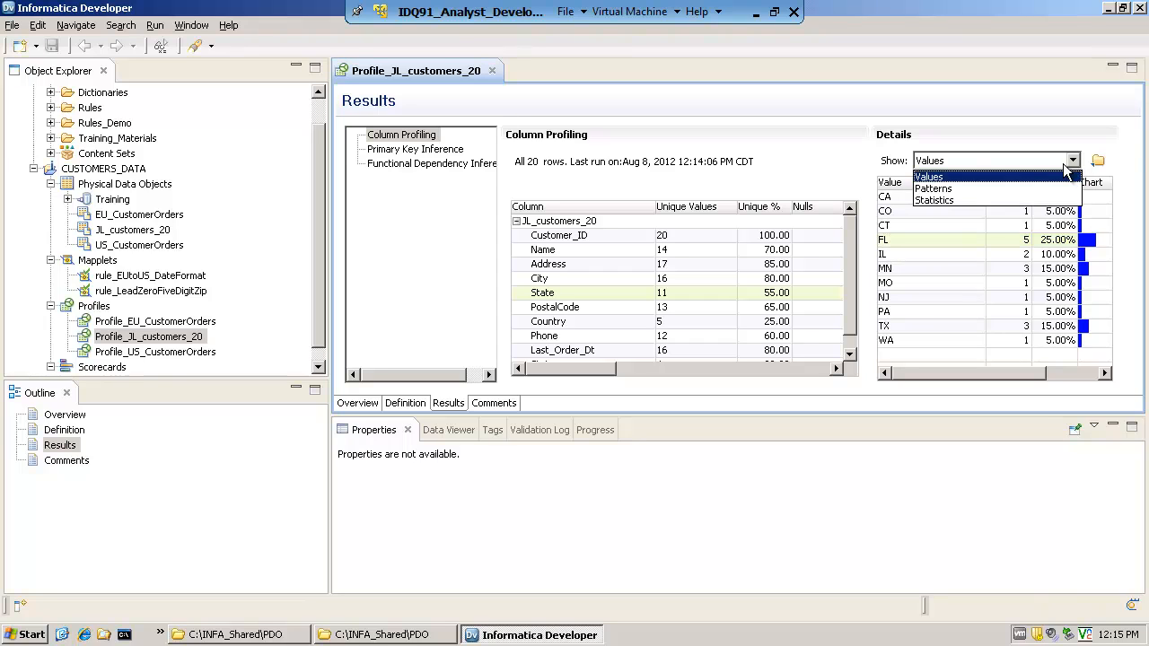
{"action": "left_click", "coordinate": [961, 191]}
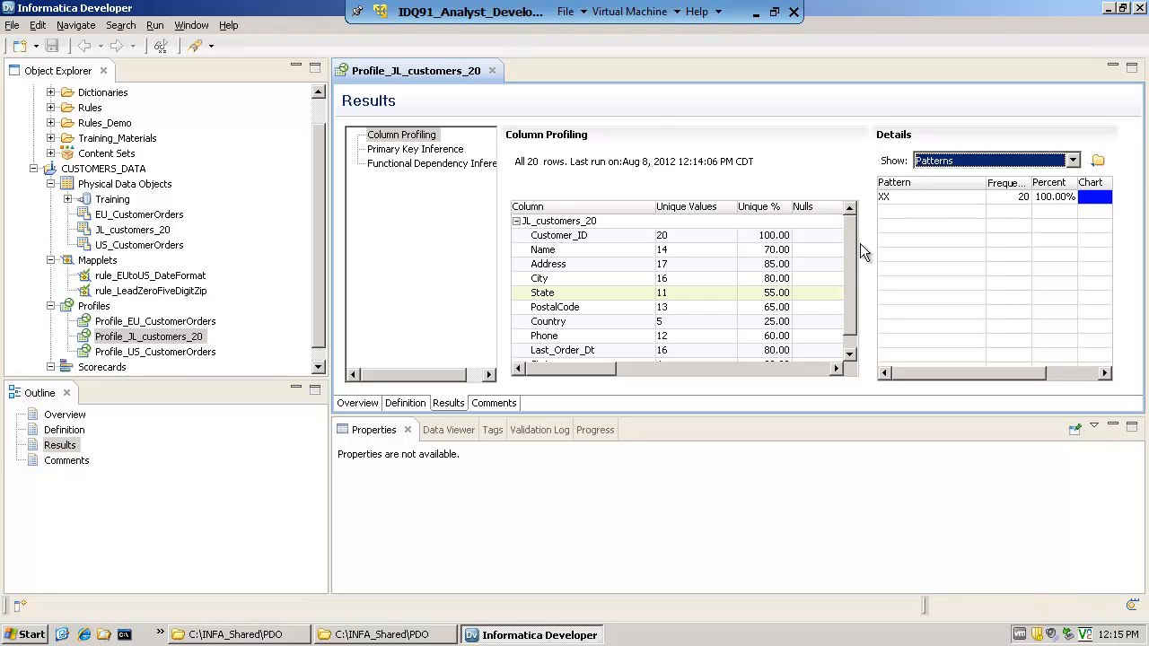
{"action": "left_click_drag", "start_coordinate": [853, 245], "coordinate": [852, 251]}
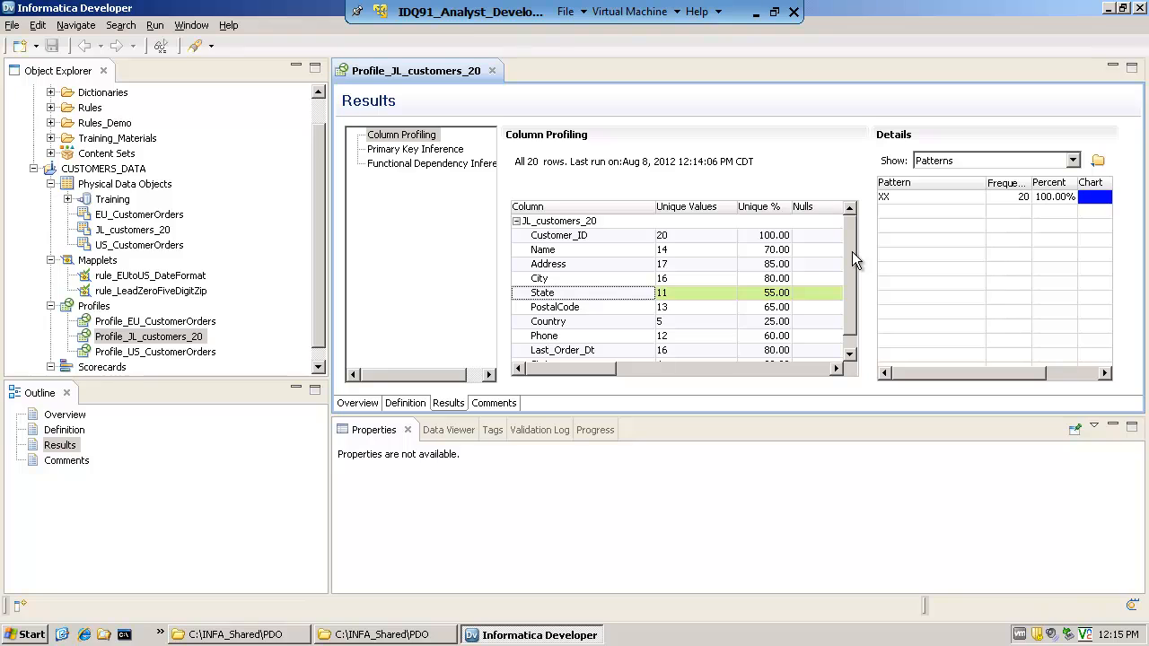
{"action": "left_click_drag", "start_coordinate": [854, 260], "coordinate": [860, 219]}
{"action": "left_click", "coordinate": [552, 339]}
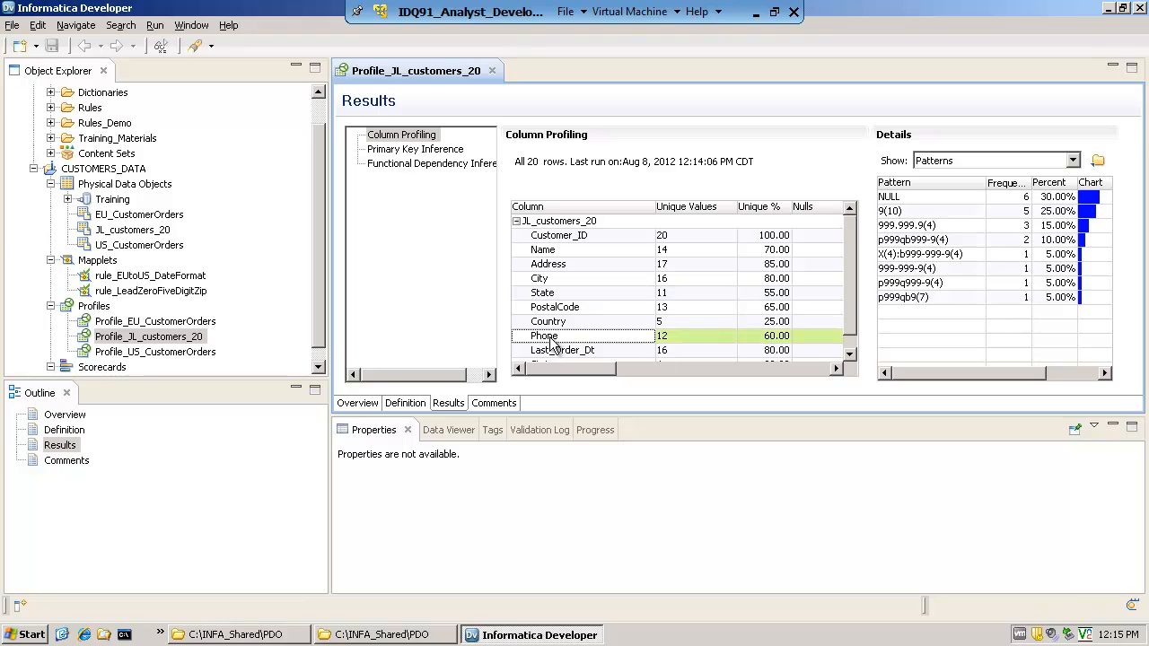
Examine the NULL, 9(10) and 999.999.9(4) patterns of the Phone column
{"action": "left_click", "coordinate": [912, 194]}
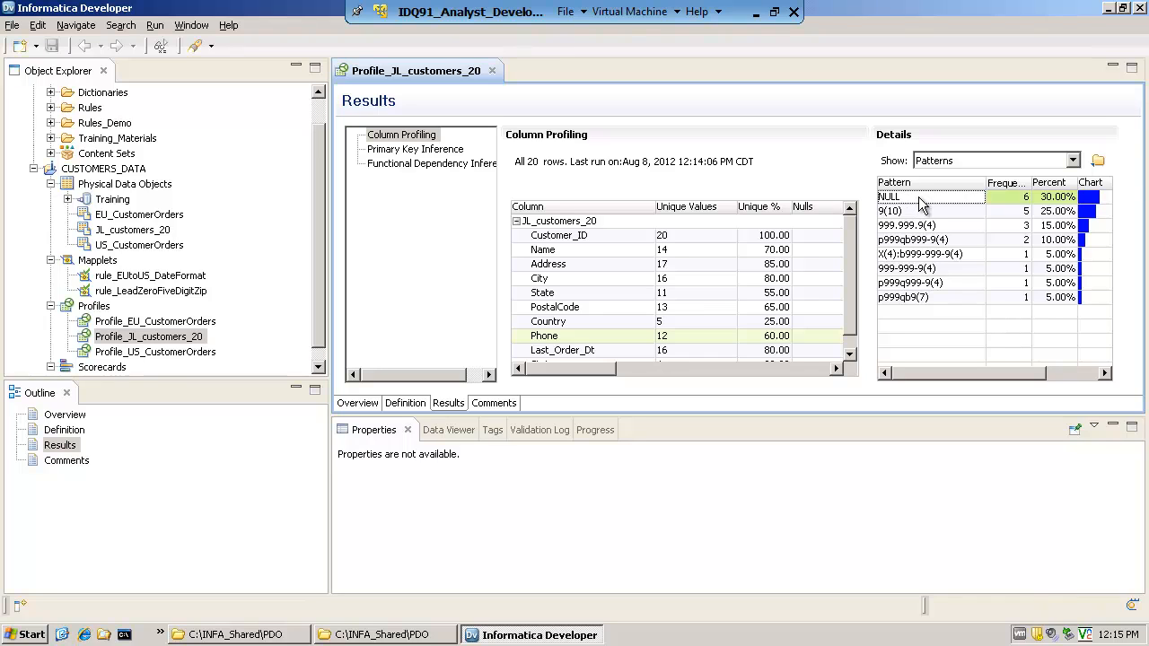
{"action": "left_click", "coordinate": [894, 214]}
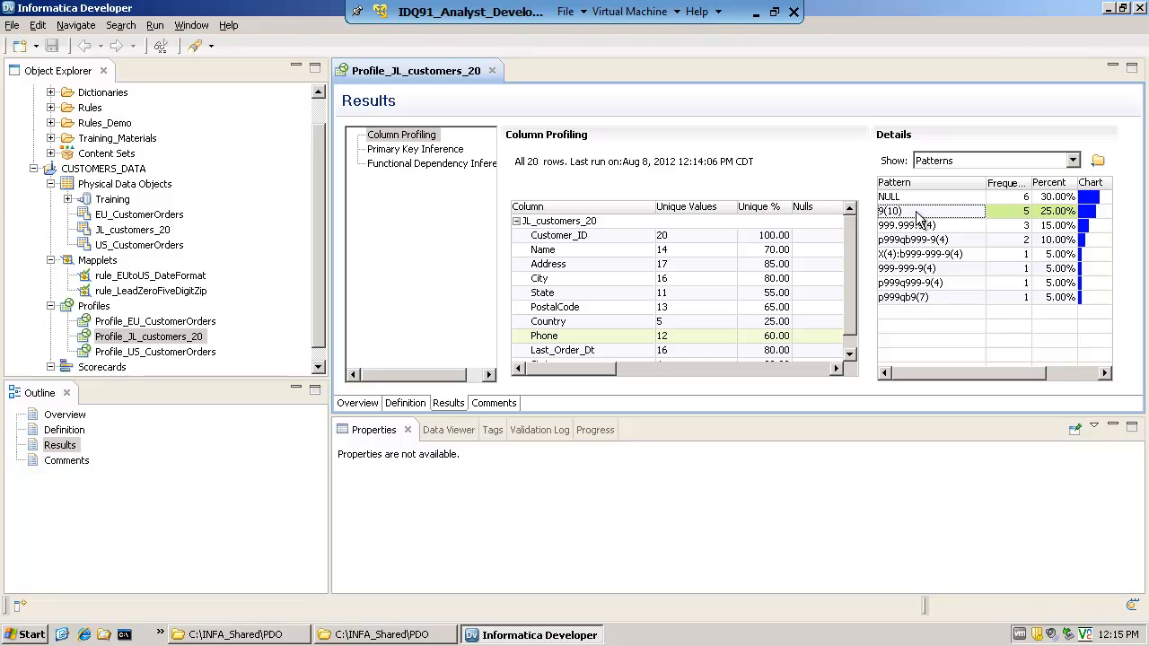
{"action": "left_click", "coordinate": [941, 226]}
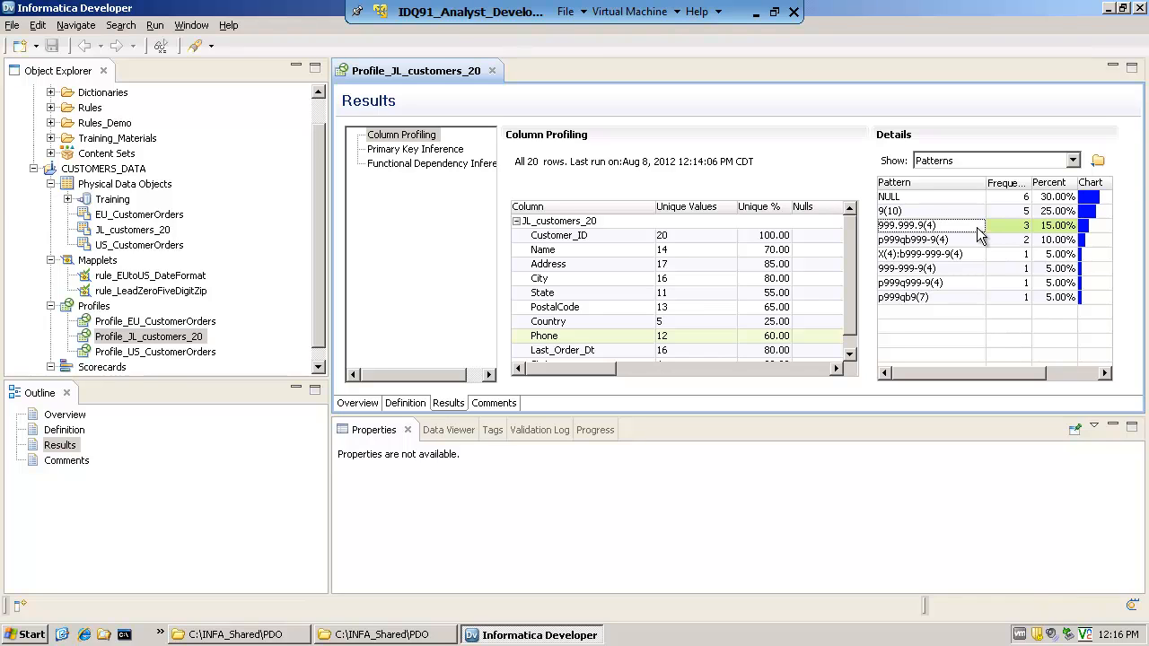
Drill down on the Phone pattern X(4):b999-999-9(4) and inspect the matching customer record
{"action": "left_click", "coordinate": [926, 255]}
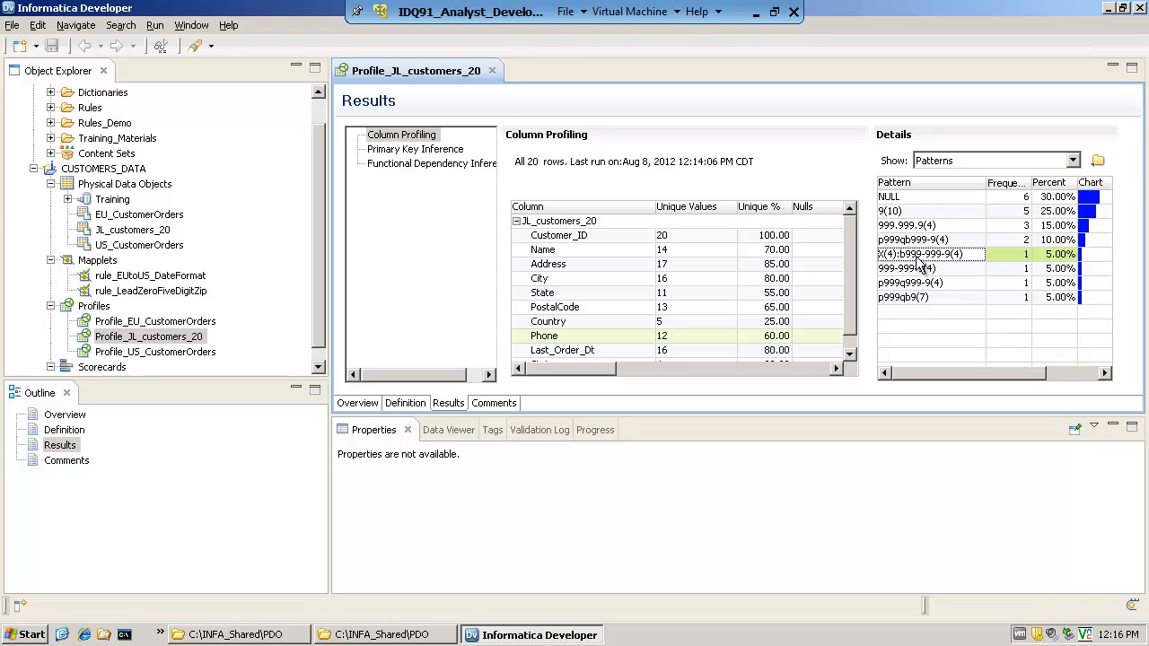
{"action": "right_click", "coordinate": [932, 258]}
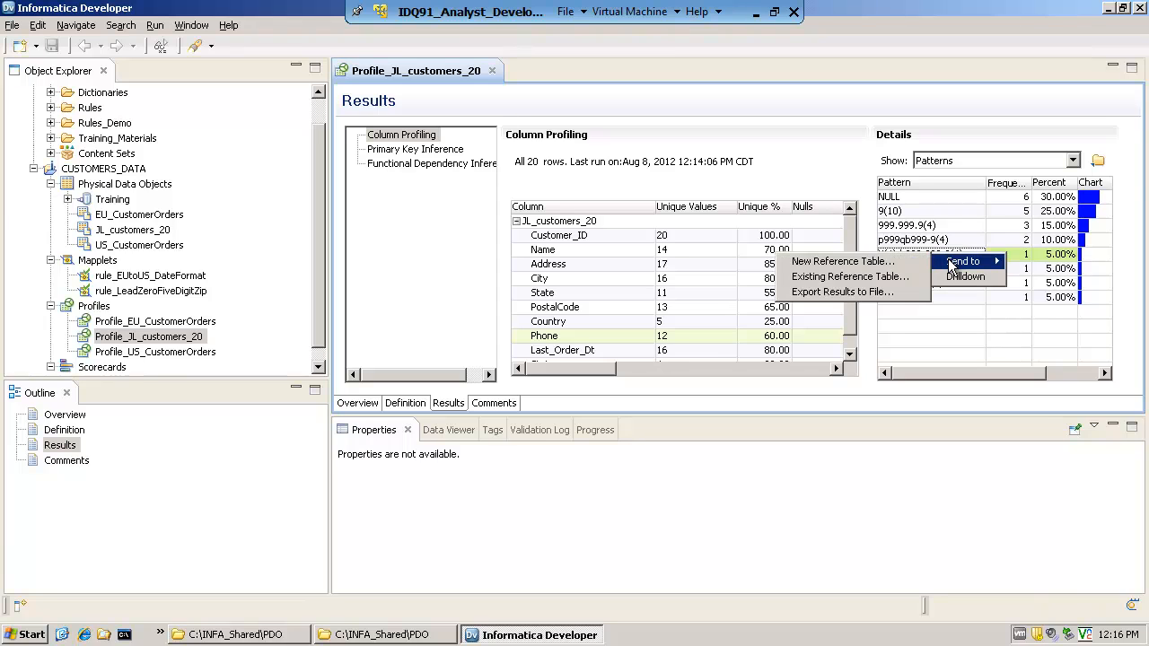
{"action": "left_click", "coordinate": [962, 275]}
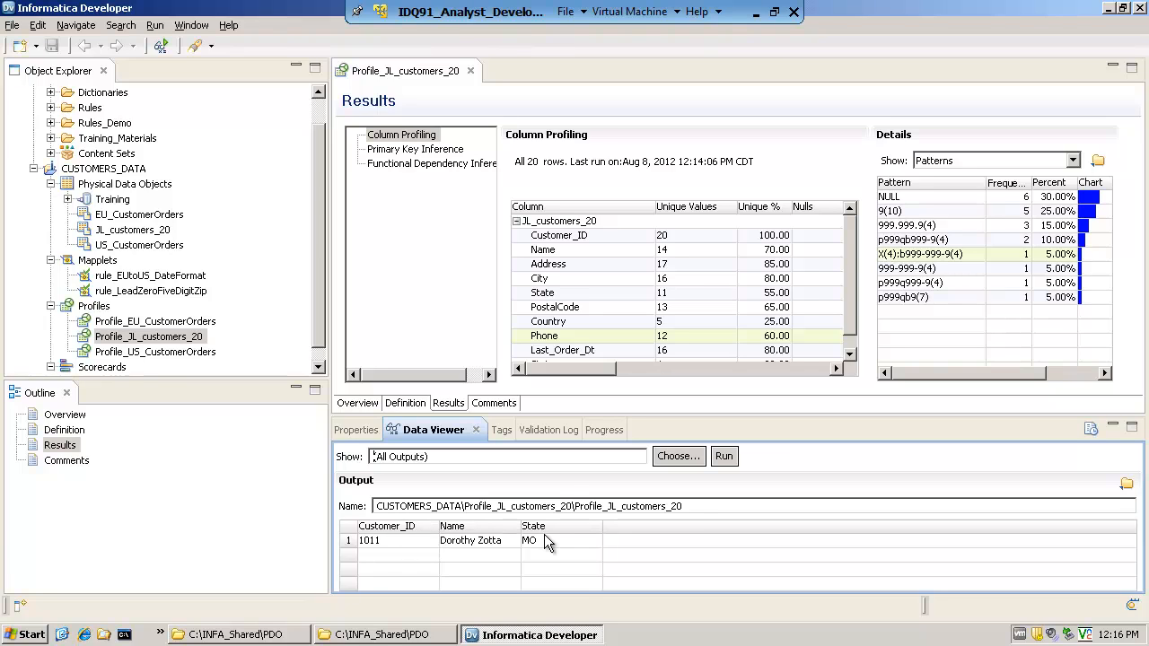
{"action": "left_click", "coordinate": [393, 543]}
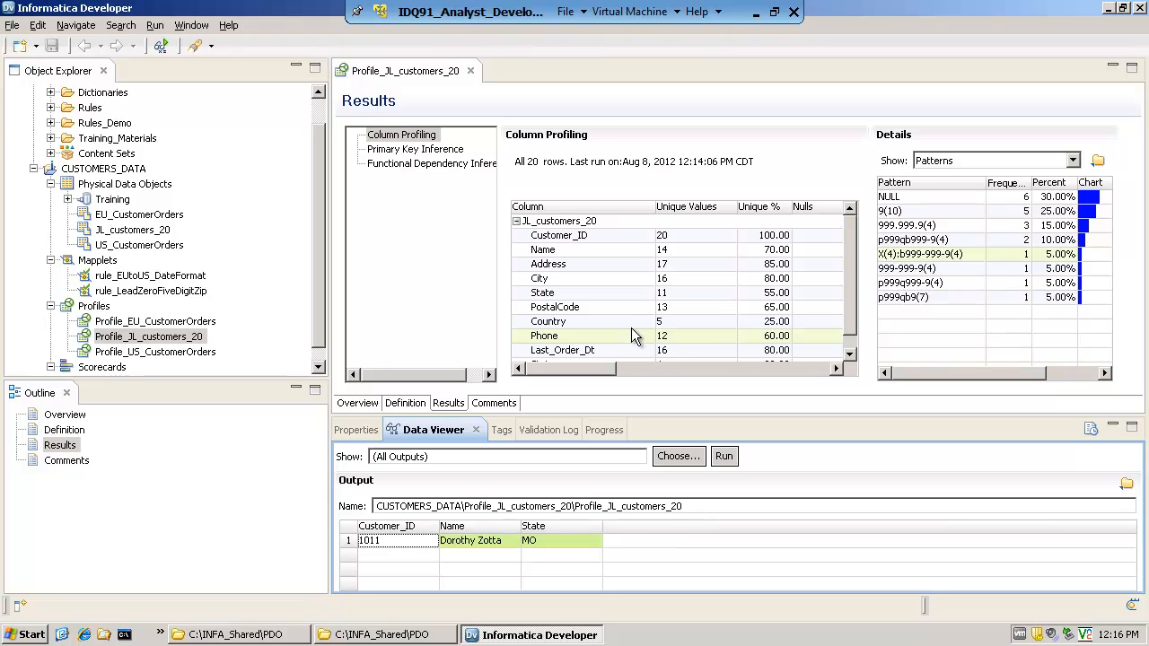
Add Phone to the drilldown preview columns in the profile's definition and save the profile
{"action": "left_click", "coordinate": [404, 404]}
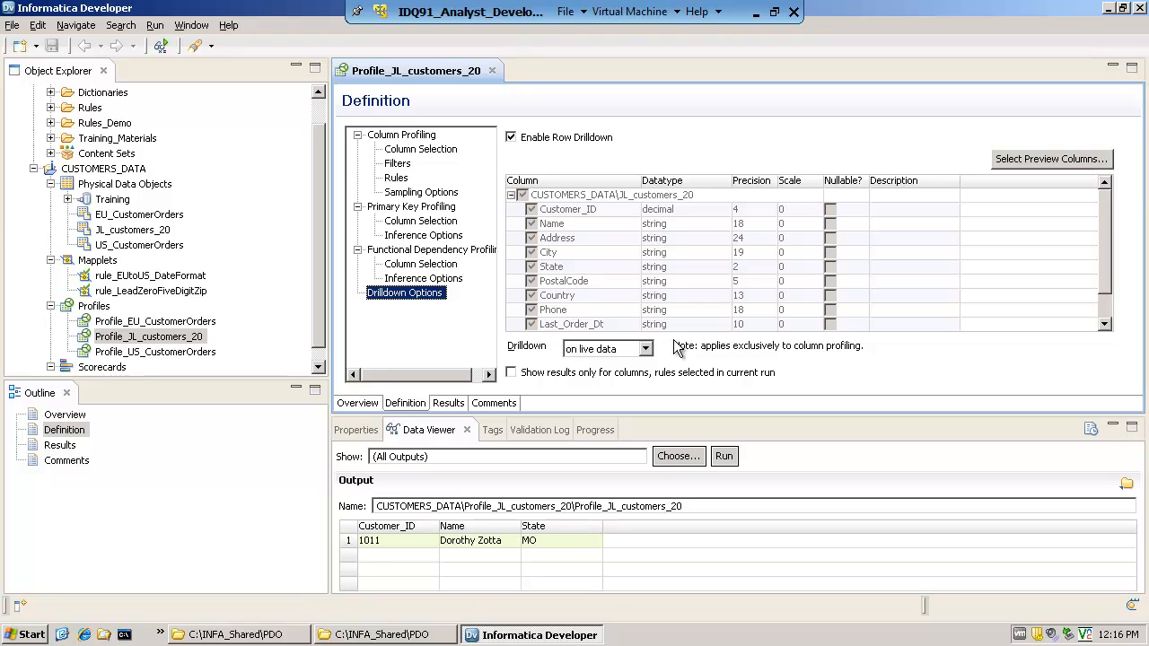
{"action": "left_click", "coordinate": [1062, 170]}
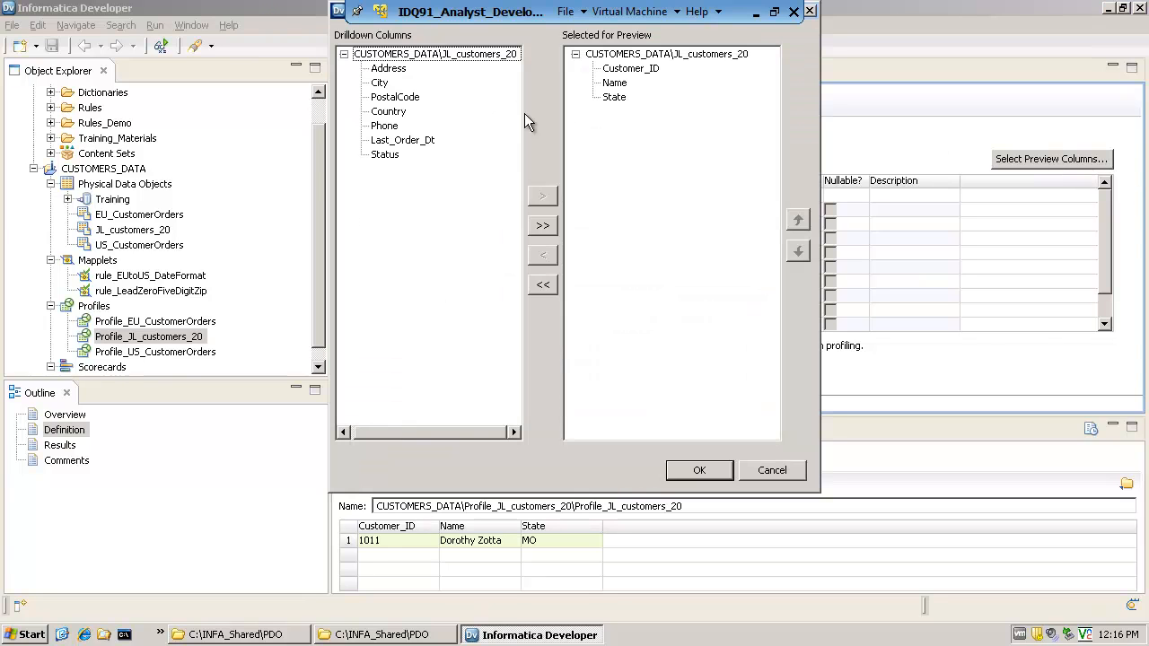
{"action": "left_click", "coordinate": [393, 127]}
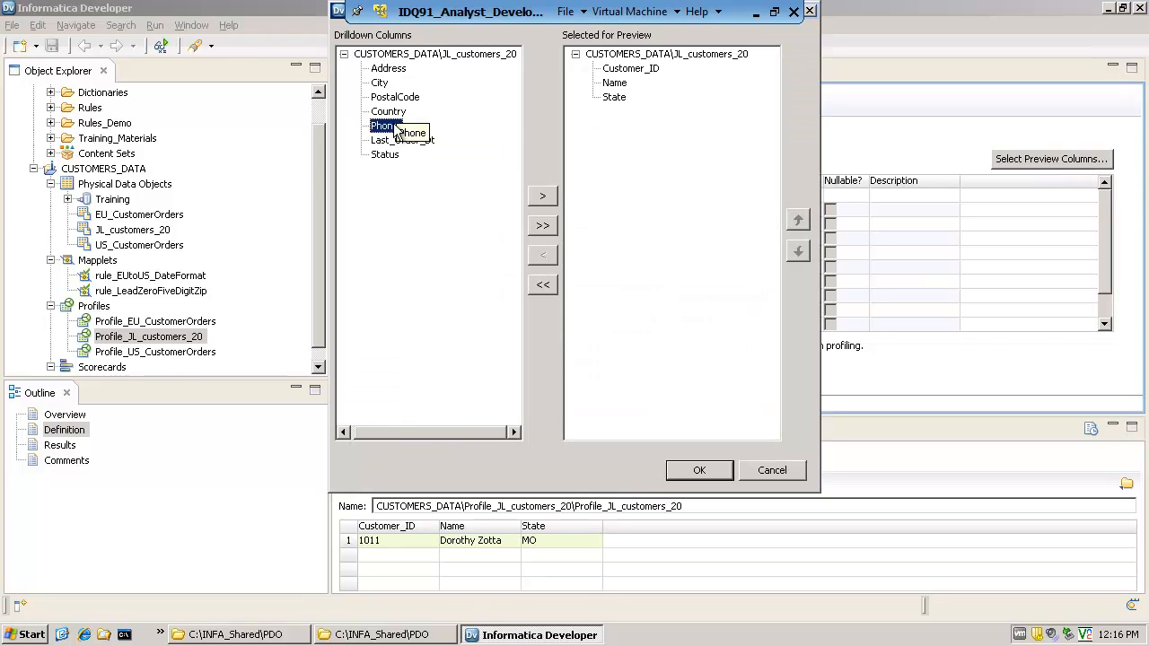
{"action": "left_click", "coordinate": [543, 196]}
{"action": "left_click", "coordinate": [697, 474]}
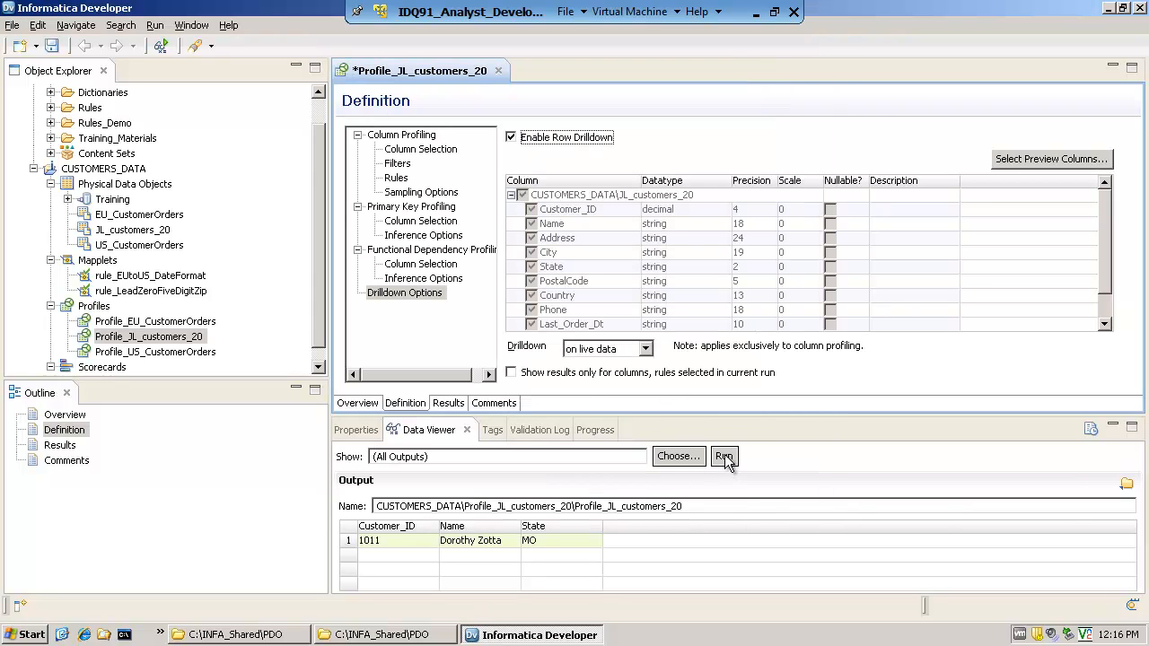
{"action": "left_click", "coordinate": [12, 25]}
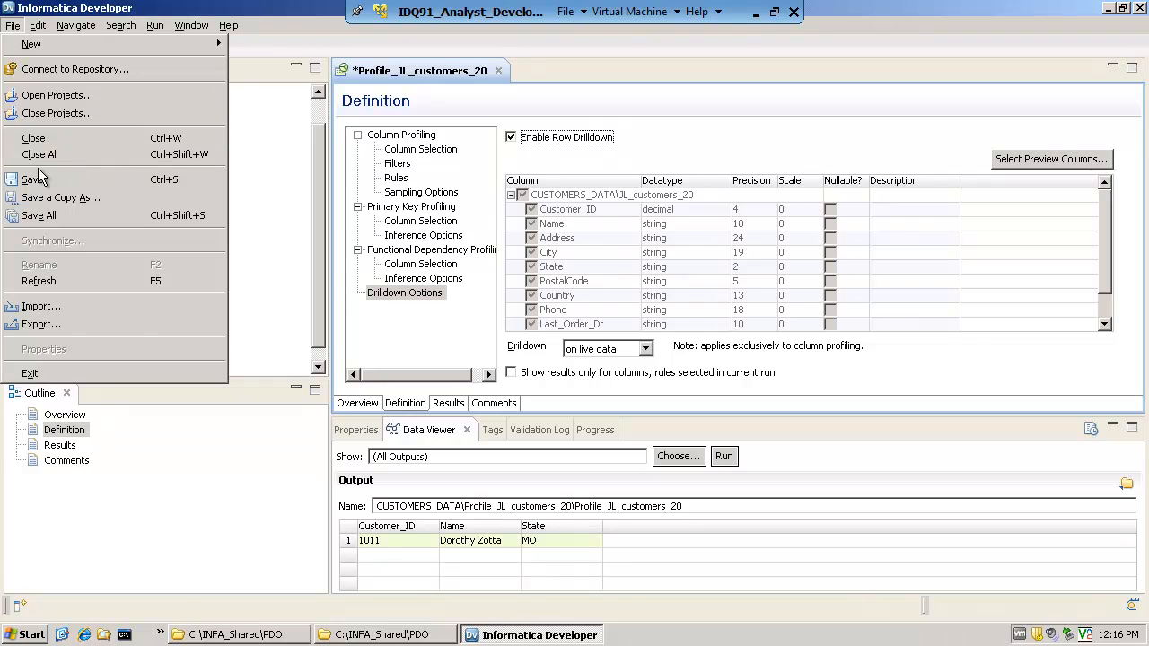
{"action": "left_click", "coordinate": [38, 179]}
Run Profile_JL_customers_20 again with the changed drilldown columns and open its results
{"action": "right_click", "coordinate": [194, 341]}
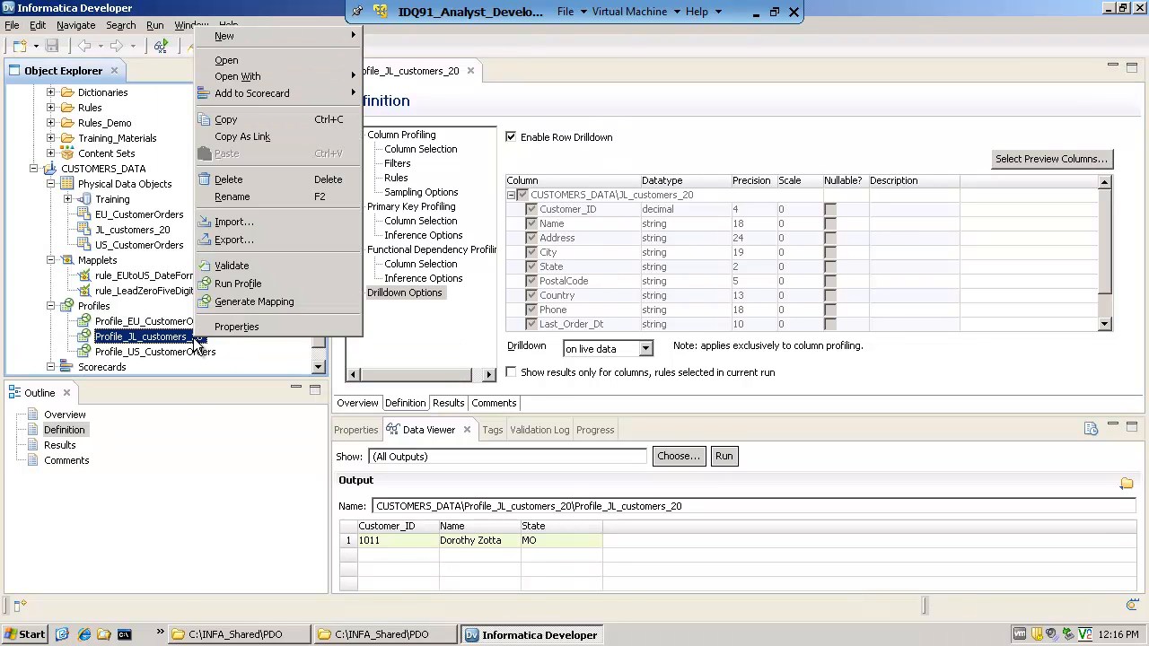
{"action": "left_click", "coordinate": [238, 283]}
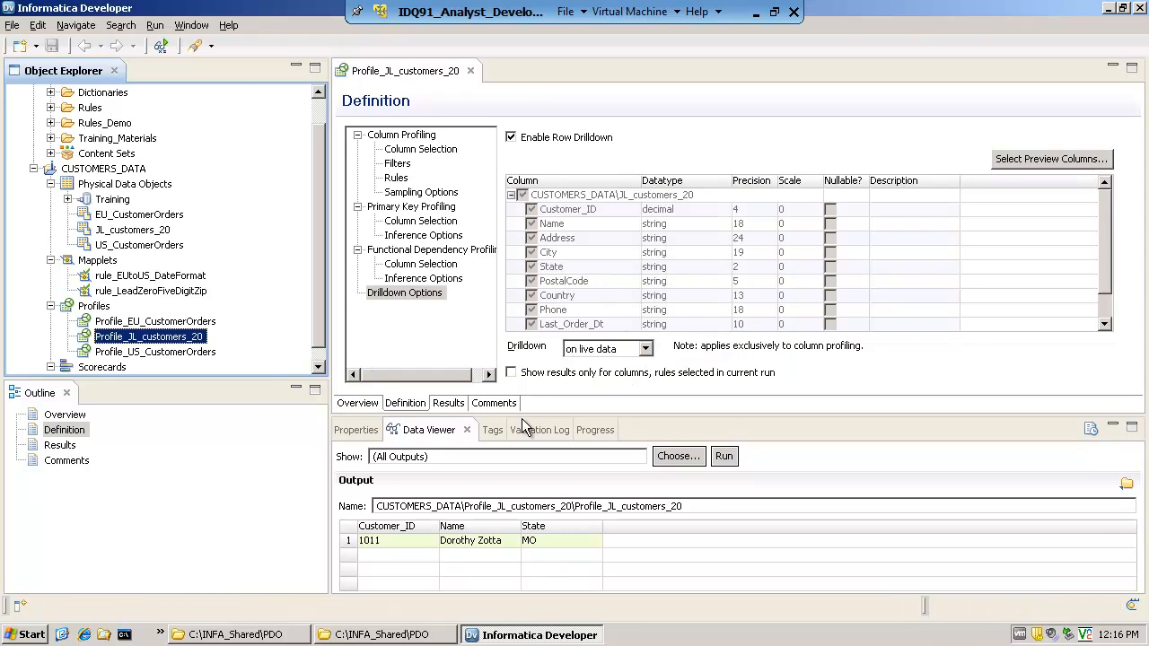
{"action": "left_click", "coordinate": [456, 405]}
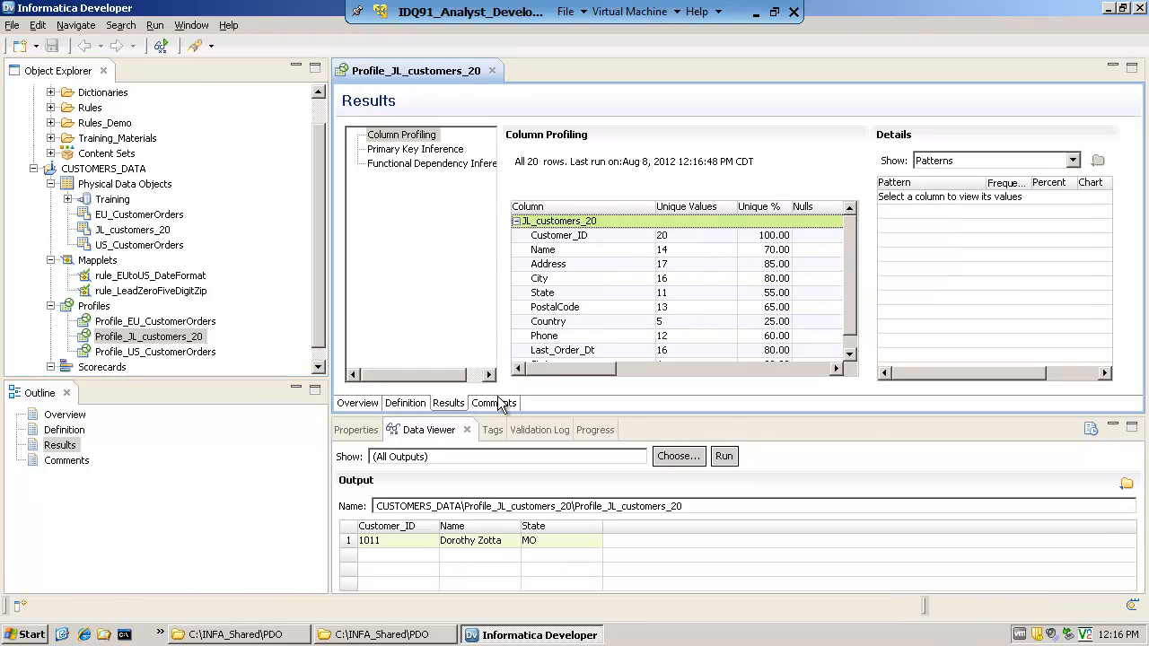
Drill down again on the Phone column's X(4):b999-999-9(4) pattern to include the Phone value in the output
{"action": "left_click", "coordinate": [554, 342]}
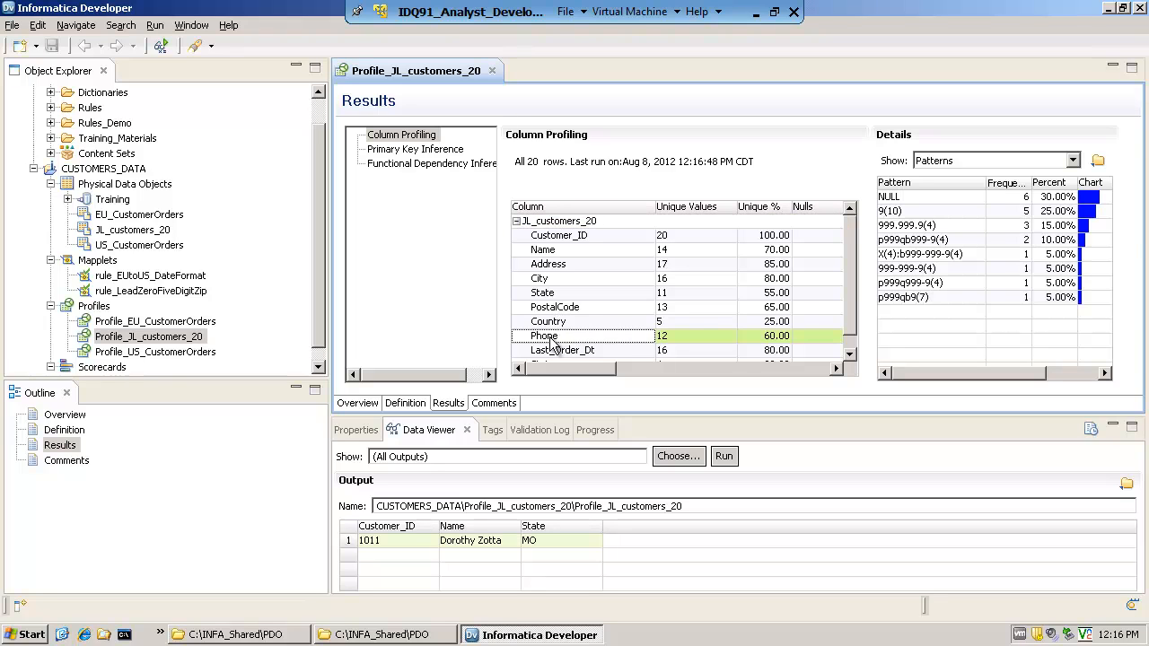
{"action": "left_click", "coordinate": [923, 256]}
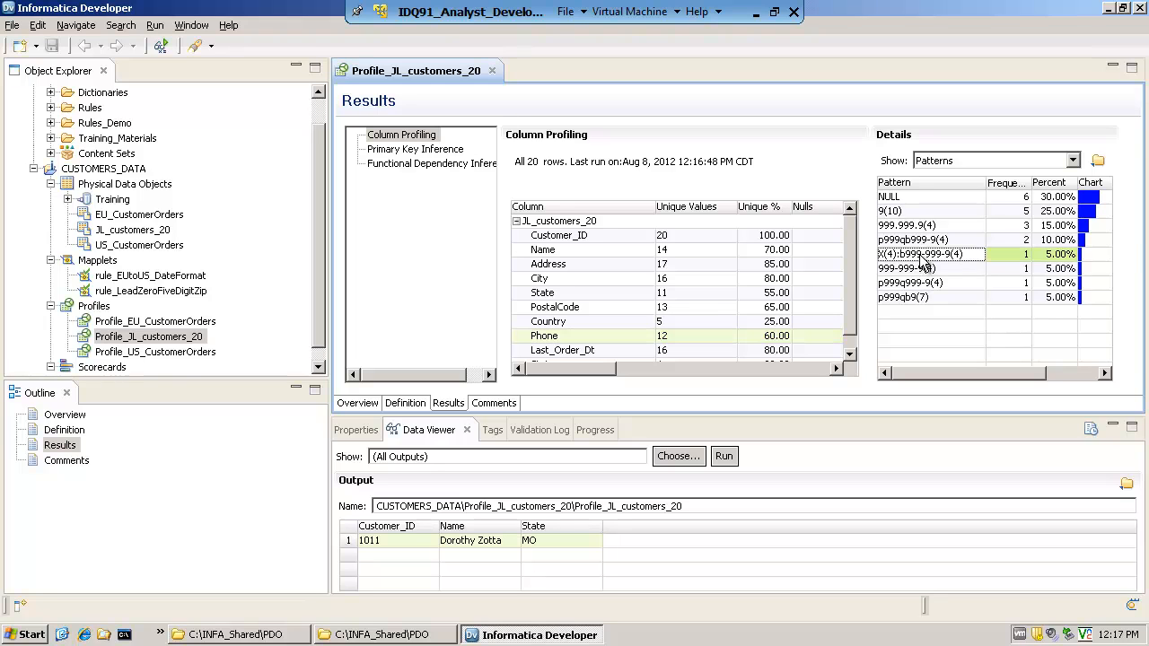
{"action": "right_click", "coordinate": [922, 256]}
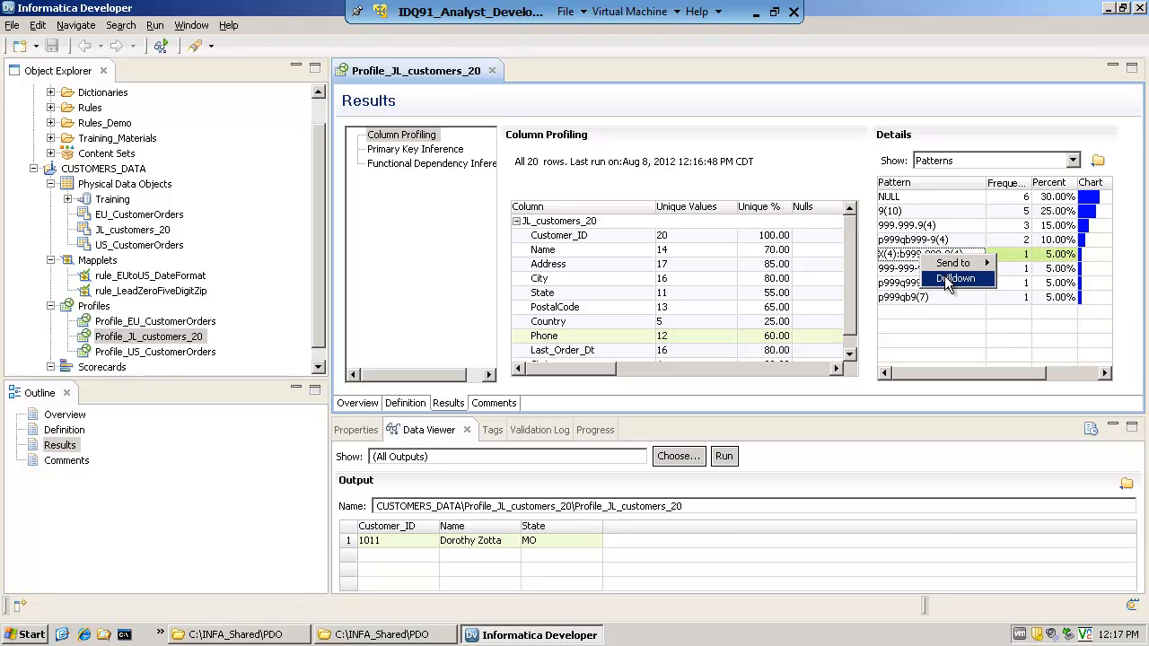
{"action": "left_click", "coordinate": [953, 278]}
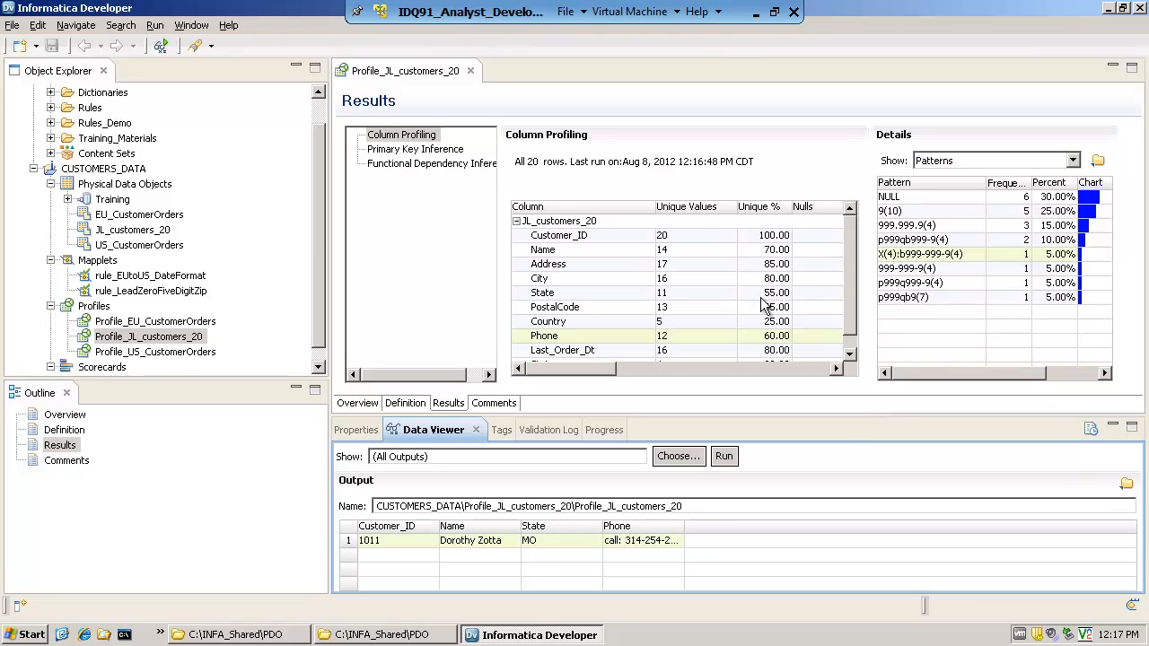
Switch the column details through Values and Patterns to Statistics, and view the State column's statistics
{"action": "left_click", "coordinate": [518, 220]}
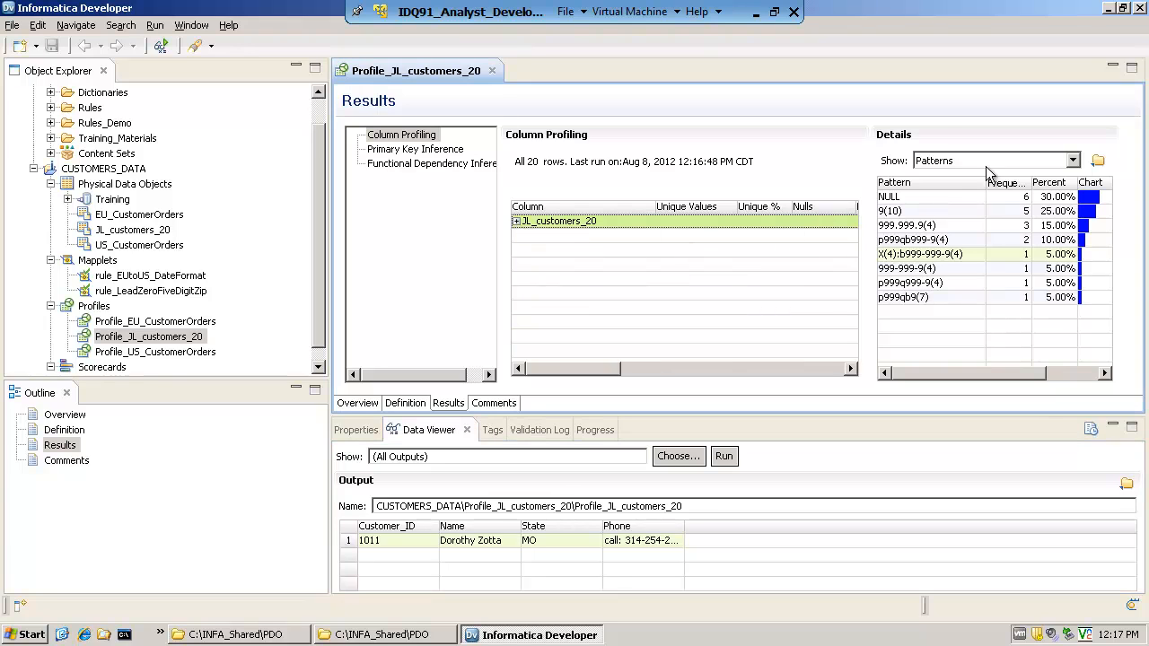
{"action": "left_click", "coordinate": [1072, 161]}
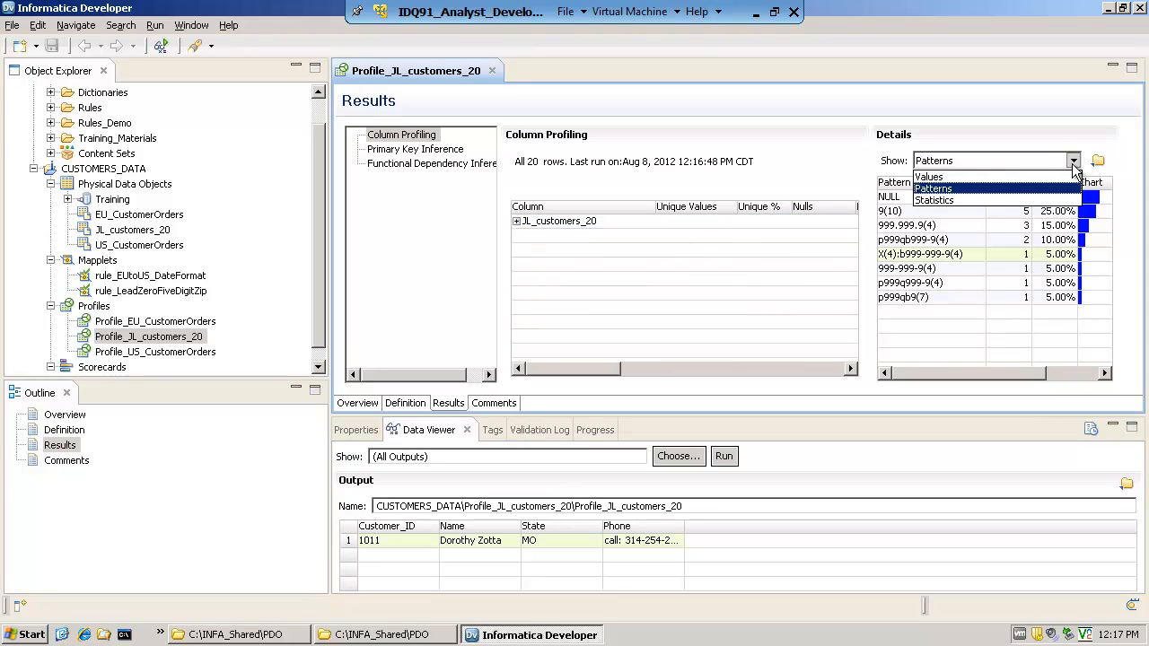
{"action": "left_click", "coordinate": [972, 178]}
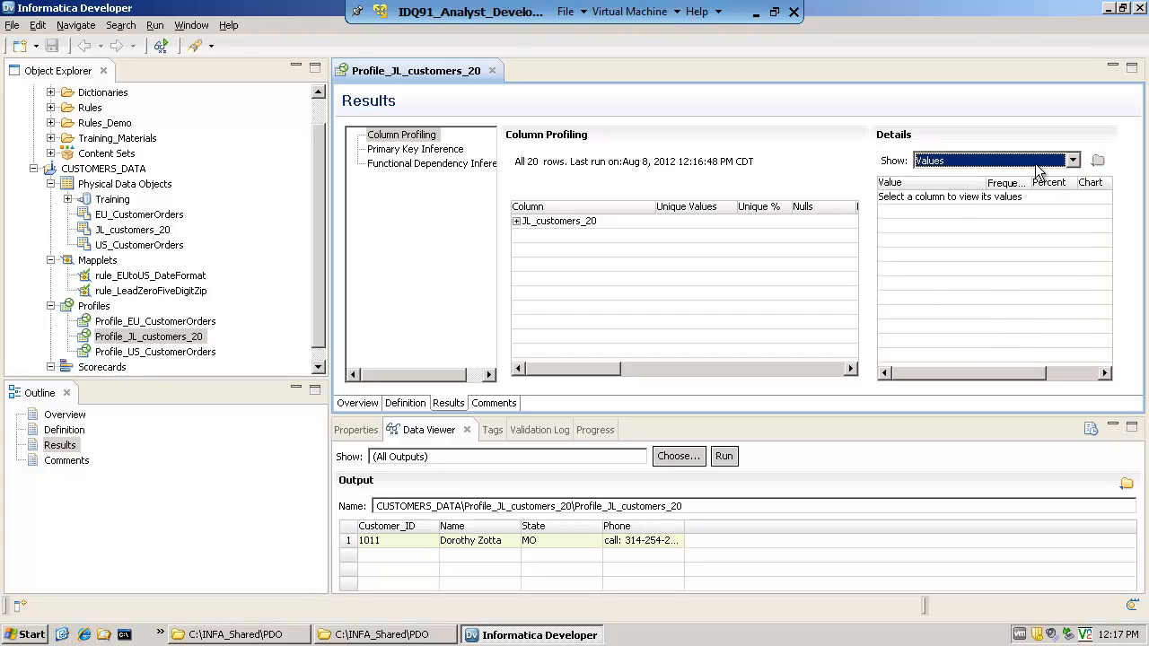
{"action": "left_click", "coordinate": [1072, 160]}
{"action": "left_click", "coordinate": [967, 189]}
{"action": "left_click", "coordinate": [1072, 160]}
{"action": "left_click", "coordinate": [971, 199]}
{"action": "left_click", "coordinate": [516, 220]}
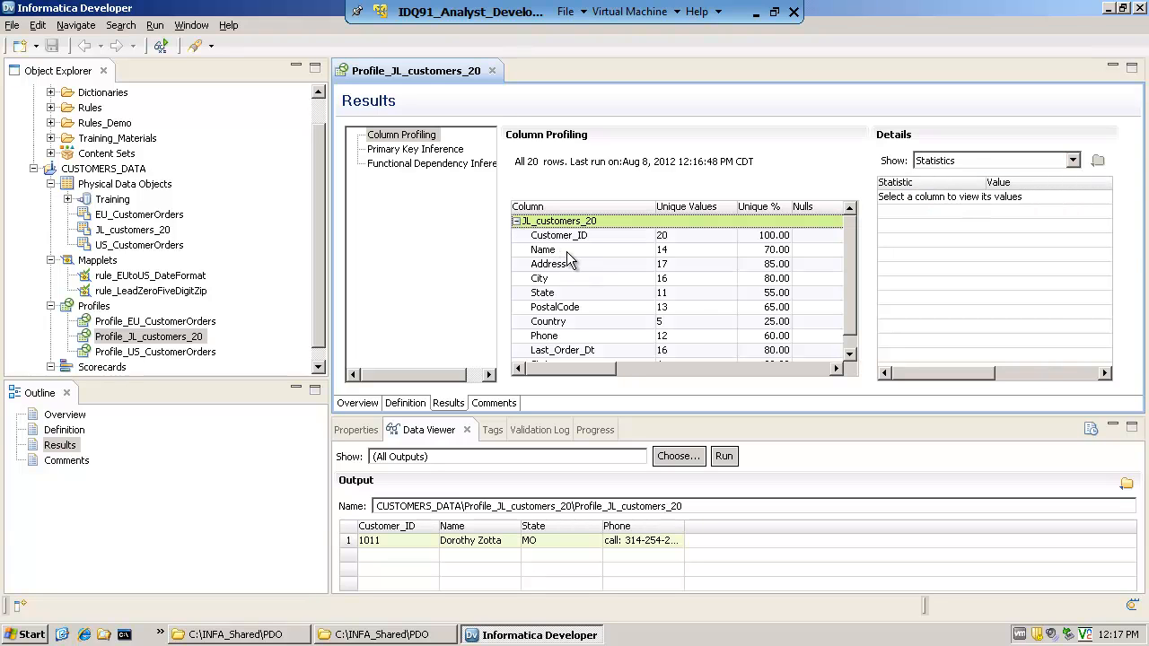
{"action": "left_click", "coordinate": [557, 295]}
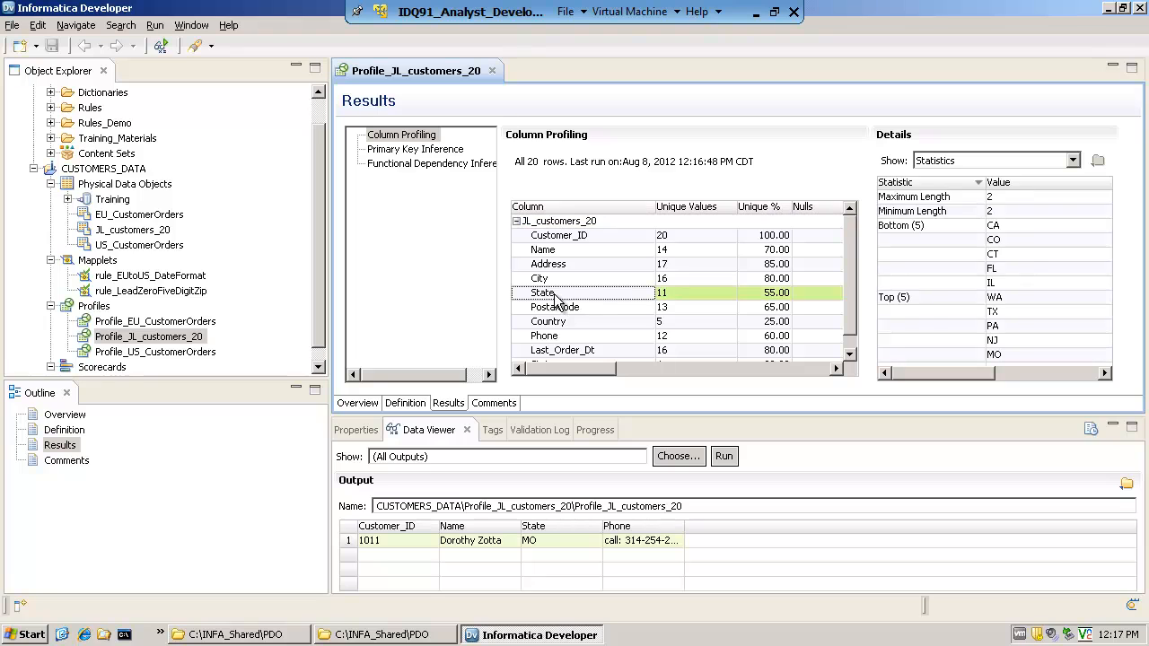
Switch the column details to Values and view the value frequencies of the State and Phone columns
{"action": "left_click", "coordinate": [943, 169]}
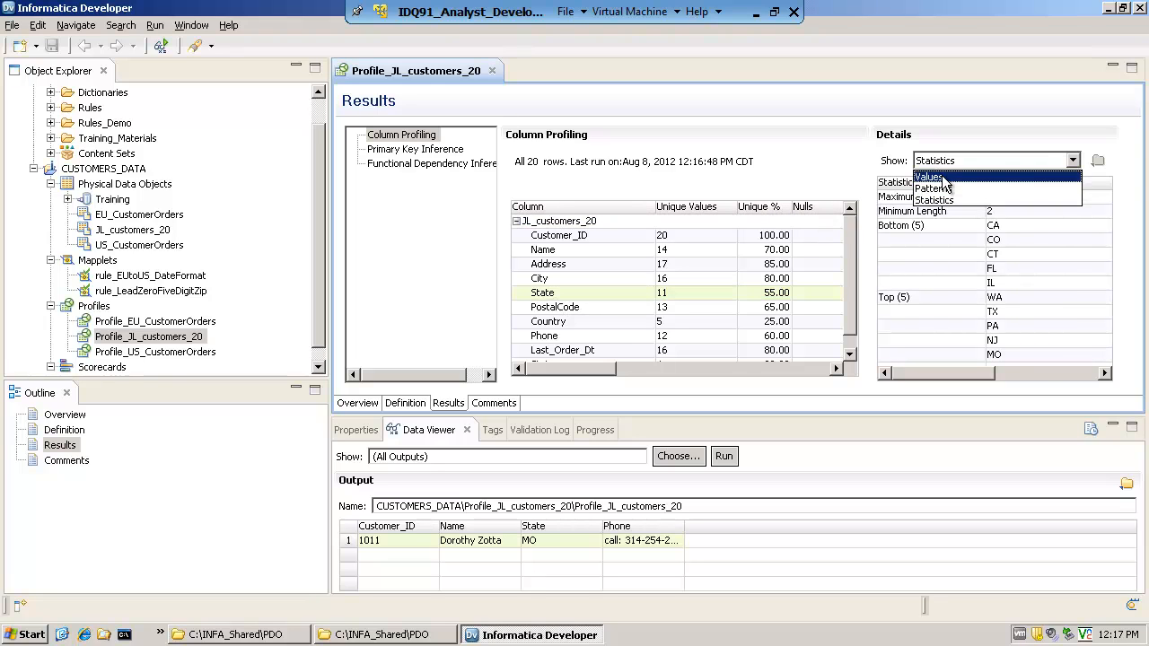
{"action": "left_click", "coordinate": [944, 180]}
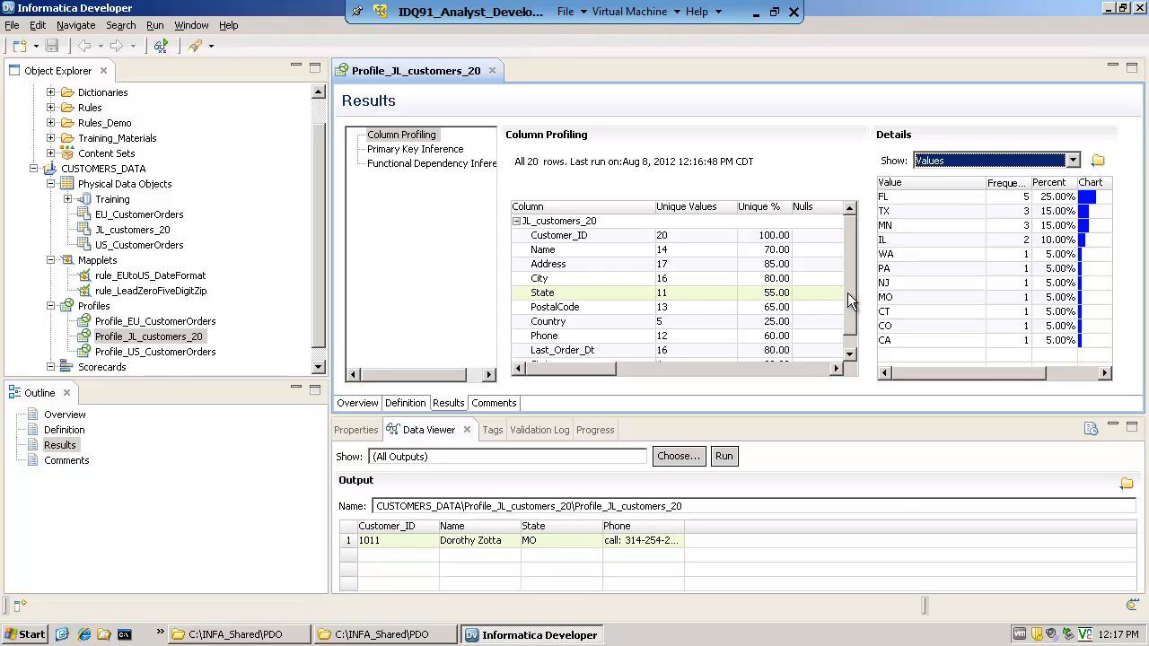
{"action": "left_click", "coordinate": [849, 355]}
{"action": "left_click", "coordinate": [544, 324]}
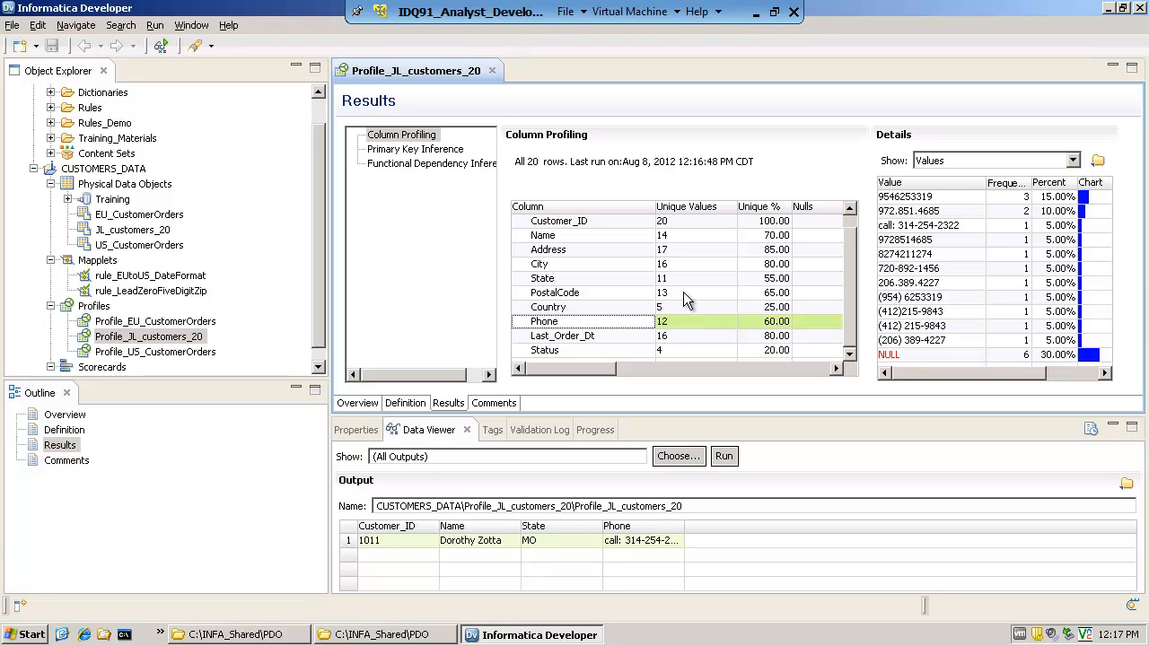
Review the column selection and filters in the profile's definition
{"action": "left_click", "coordinate": [412, 403]}
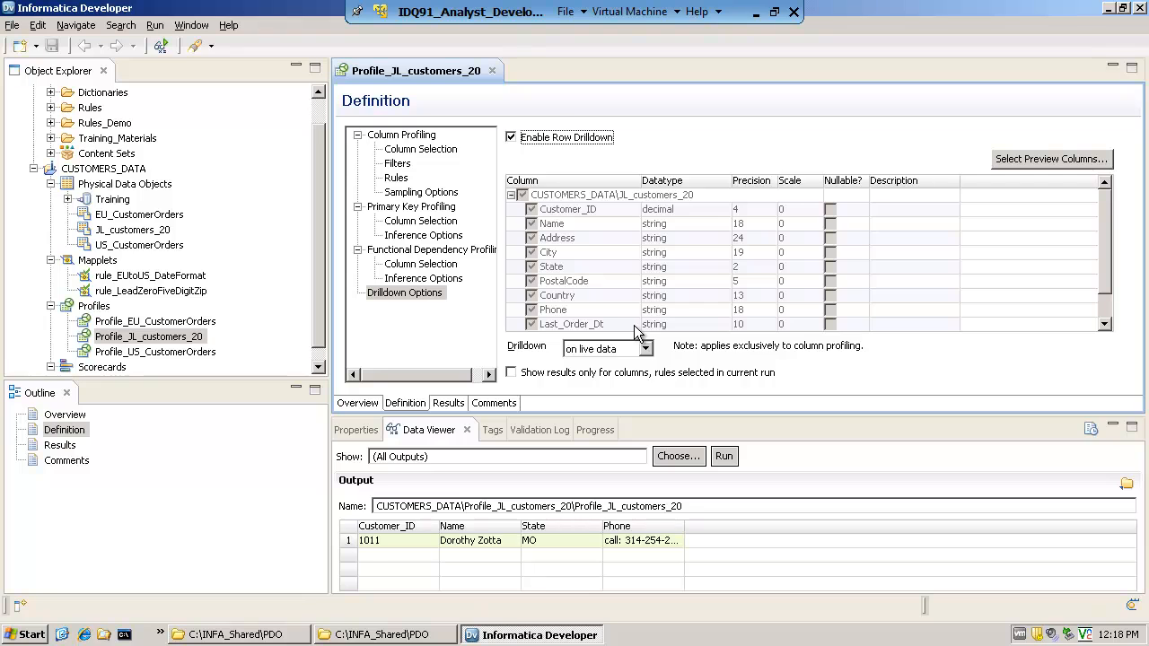
{"action": "left_click", "coordinate": [436, 151]}
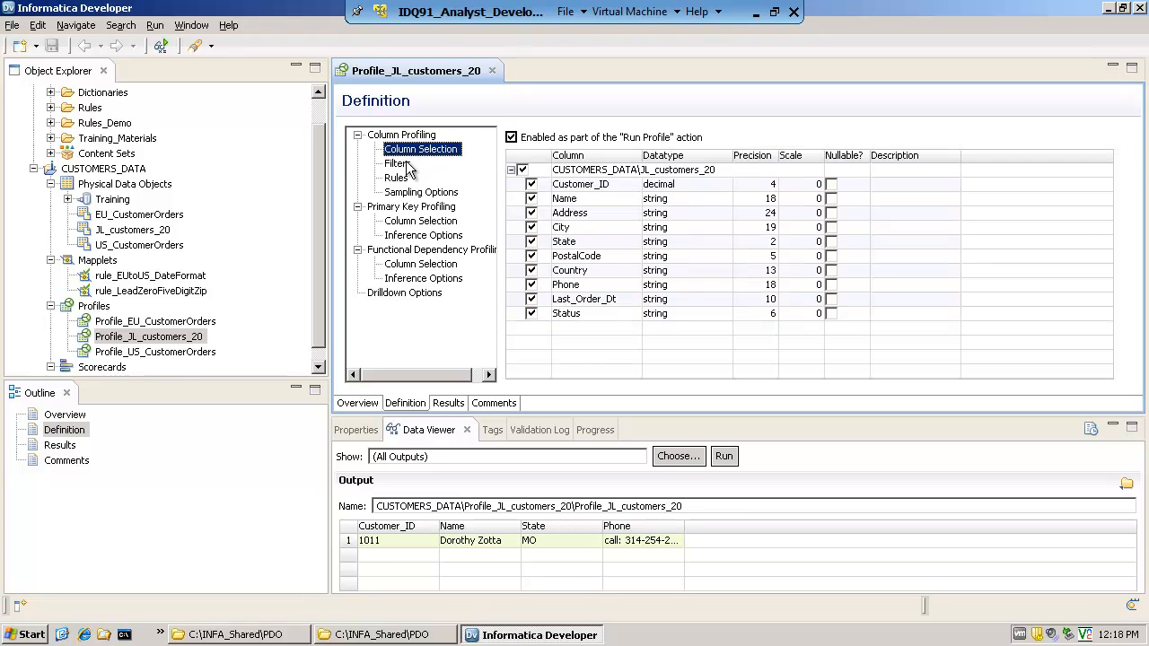
{"action": "left_click", "coordinate": [404, 165]}
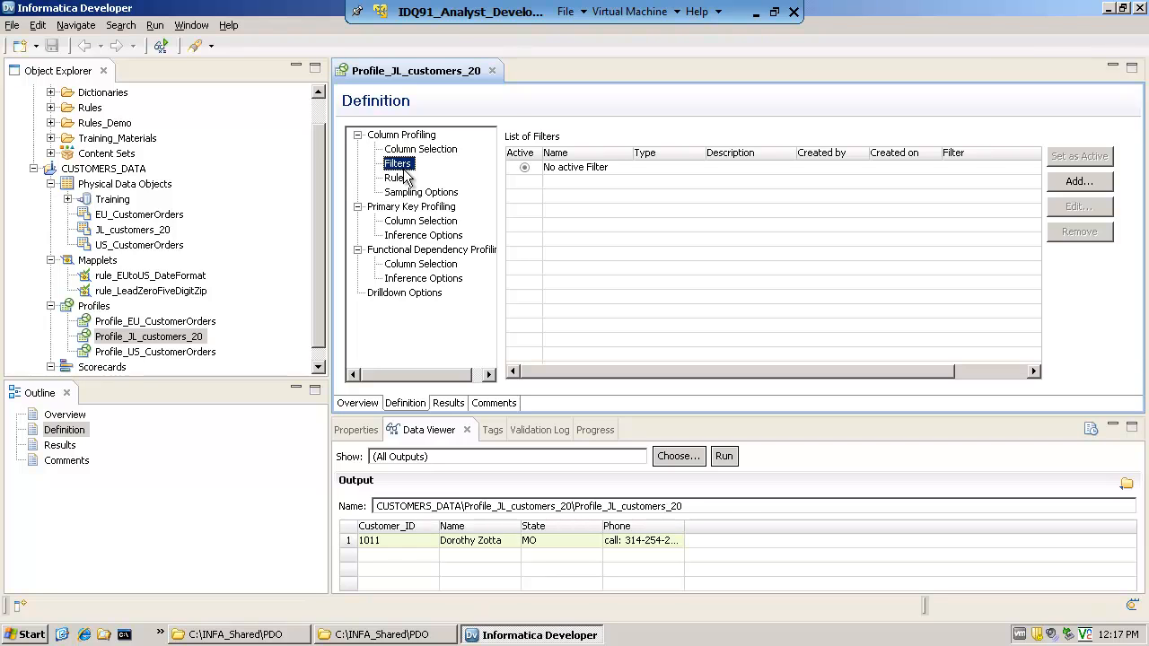
Start adding a rule to the profile's column profiling and browse the repository's CONTENT project for it
{"action": "left_click", "coordinate": [402, 179]}
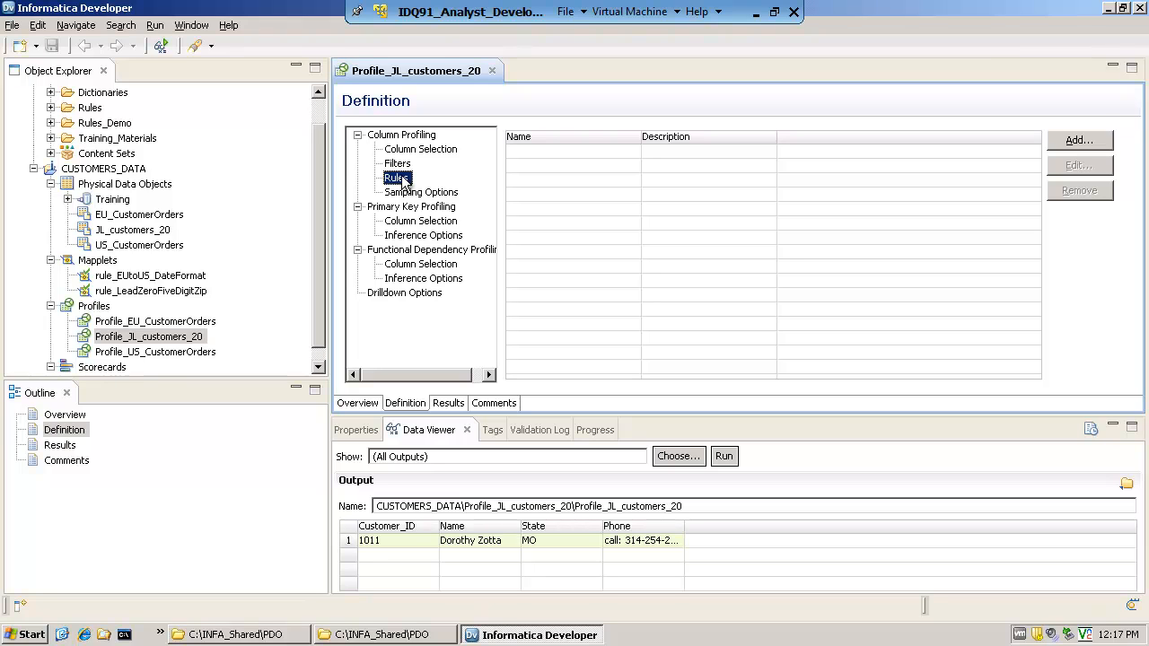
{"action": "left_click", "coordinate": [1078, 143]}
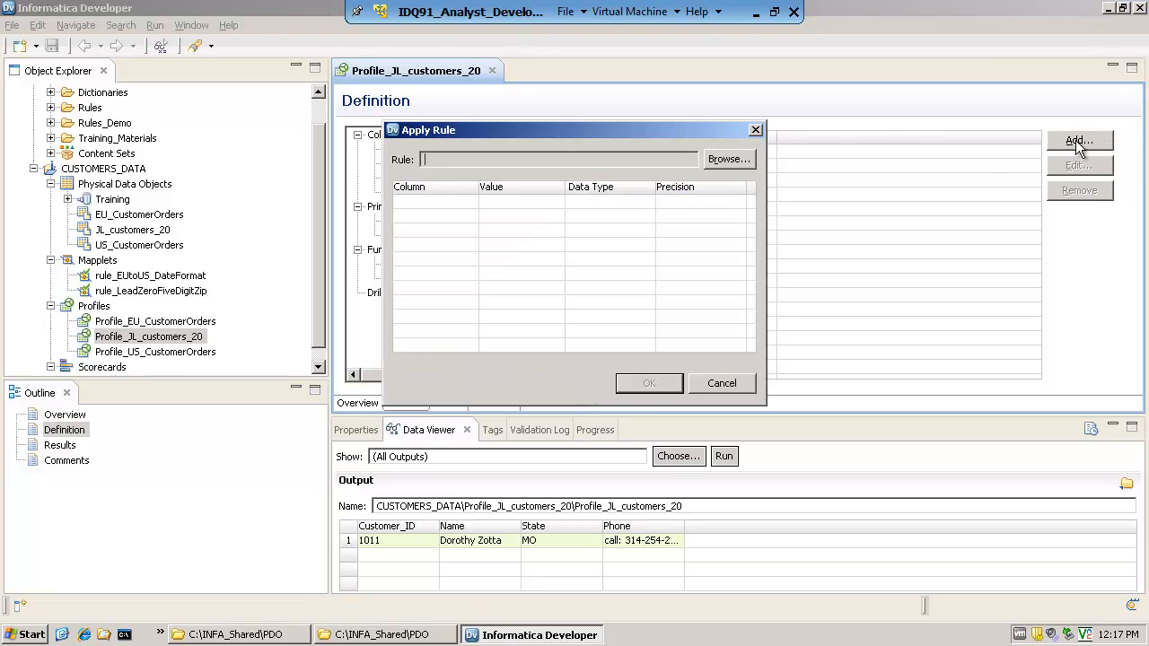
{"action": "left_click", "coordinate": [732, 160]}
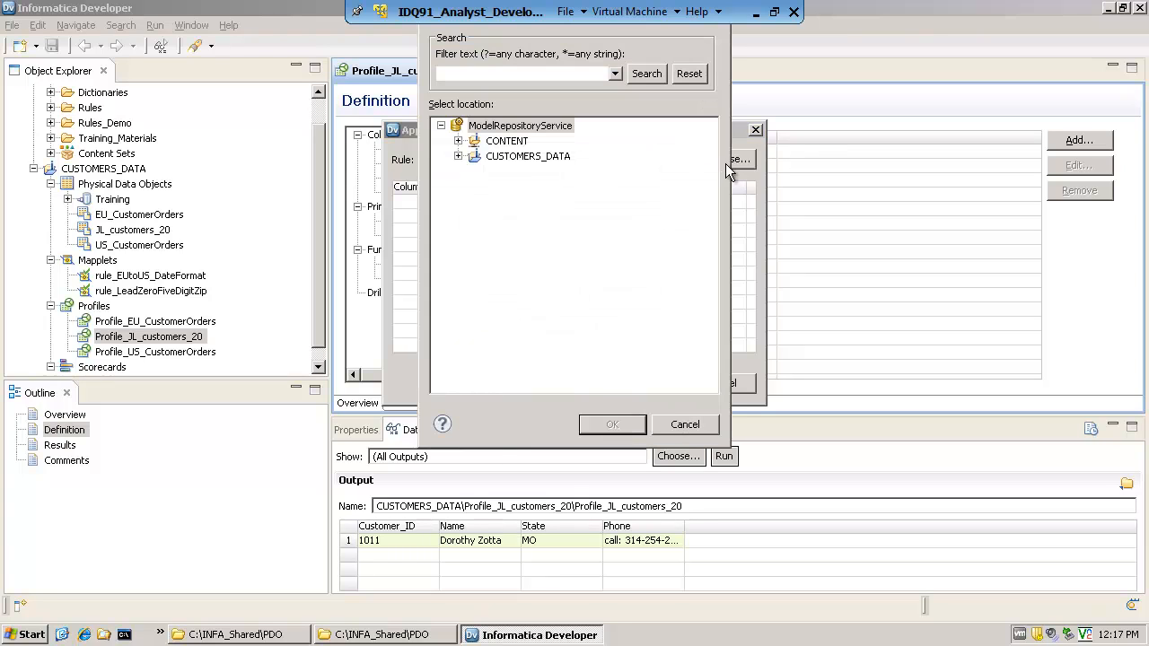
{"action": "left_click", "coordinate": [458, 141]}
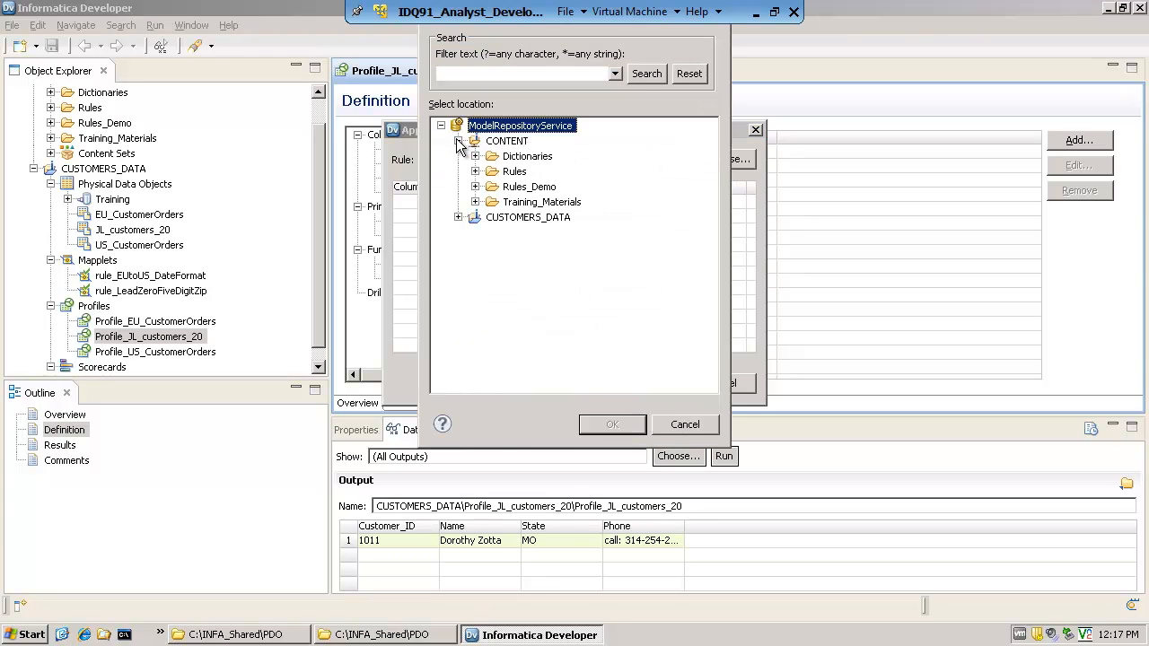
Look through the Dictionaries and Rules folders, including the address and contact data cleansing rules, and collapse them again
{"action": "left_click", "coordinate": [475, 157]}
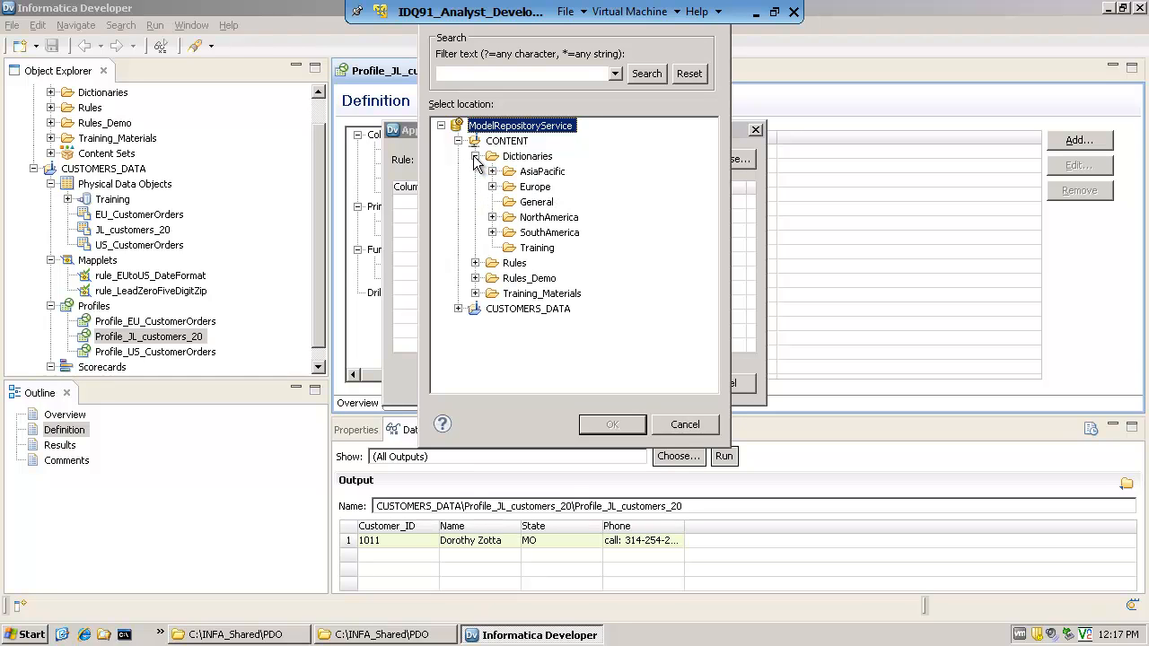
{"action": "left_click", "coordinate": [475, 263]}
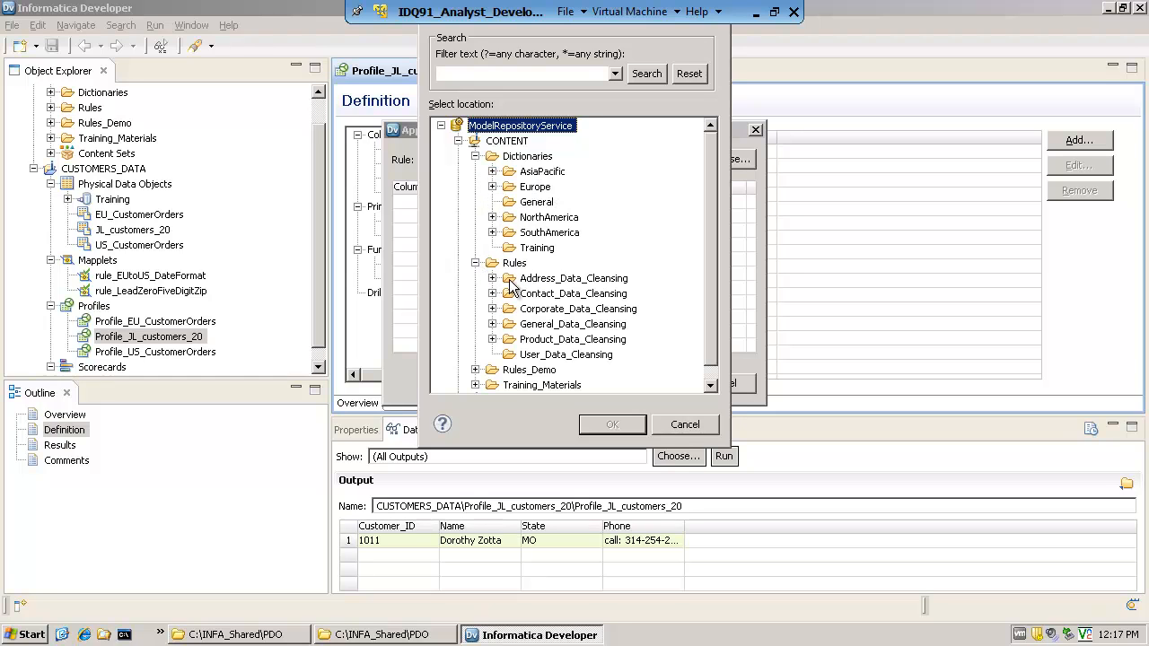
{"action": "left_click", "coordinate": [515, 267]}
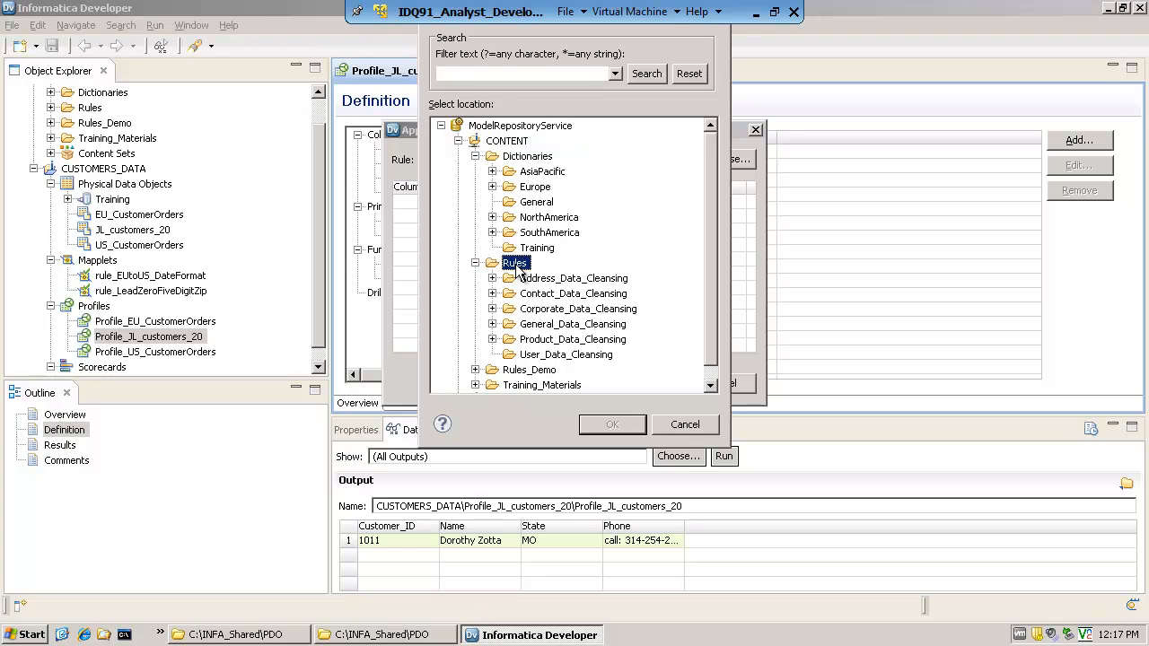
{"action": "left_click", "coordinate": [492, 279]}
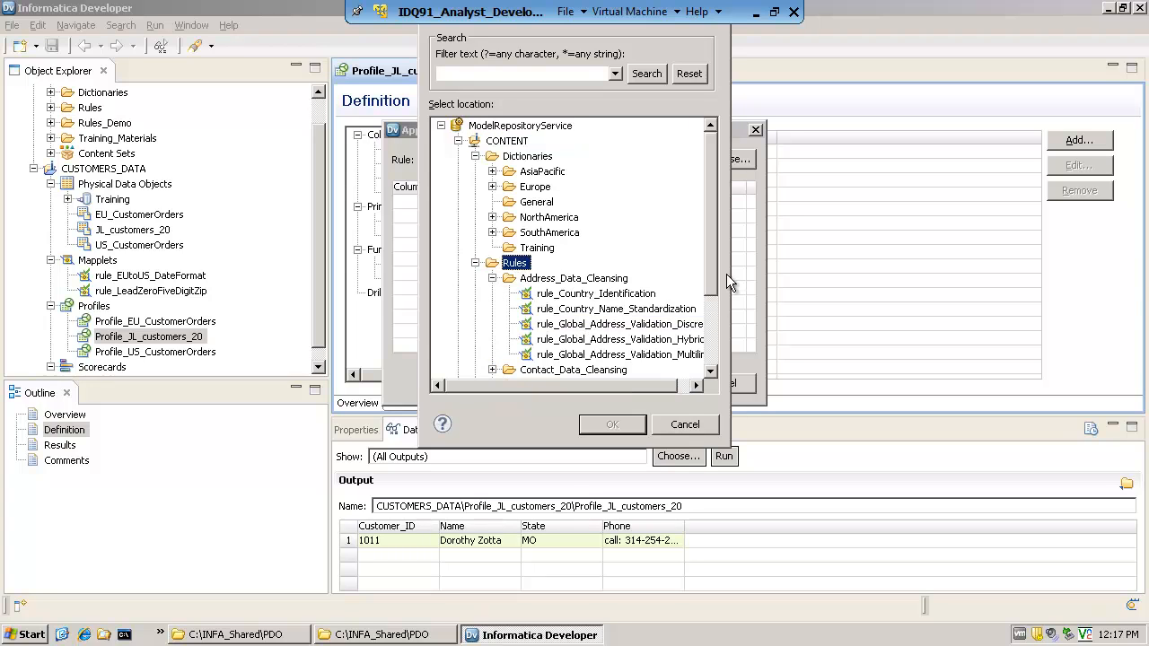
{"action": "scroll", "coordinate": [710, 280], "scroll_direction": "down", "scroll_amount": 2}
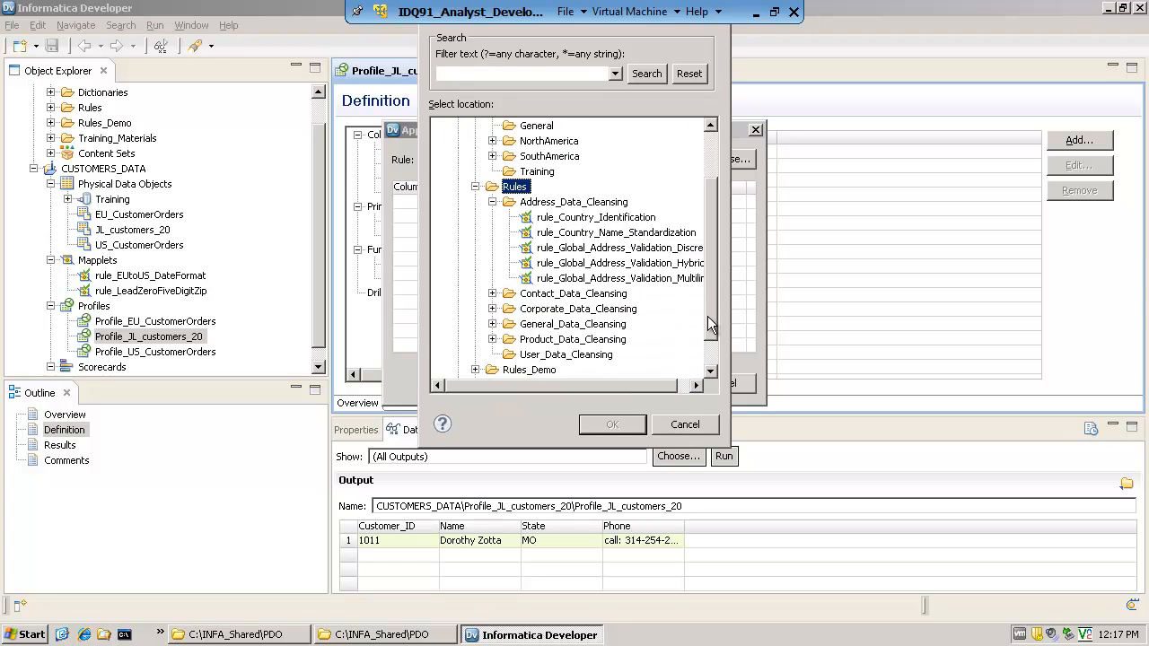
{"action": "left_click", "coordinate": [493, 294]}
{"action": "left_click_drag", "start_coordinate": [711, 251], "coordinate": [712, 192]}
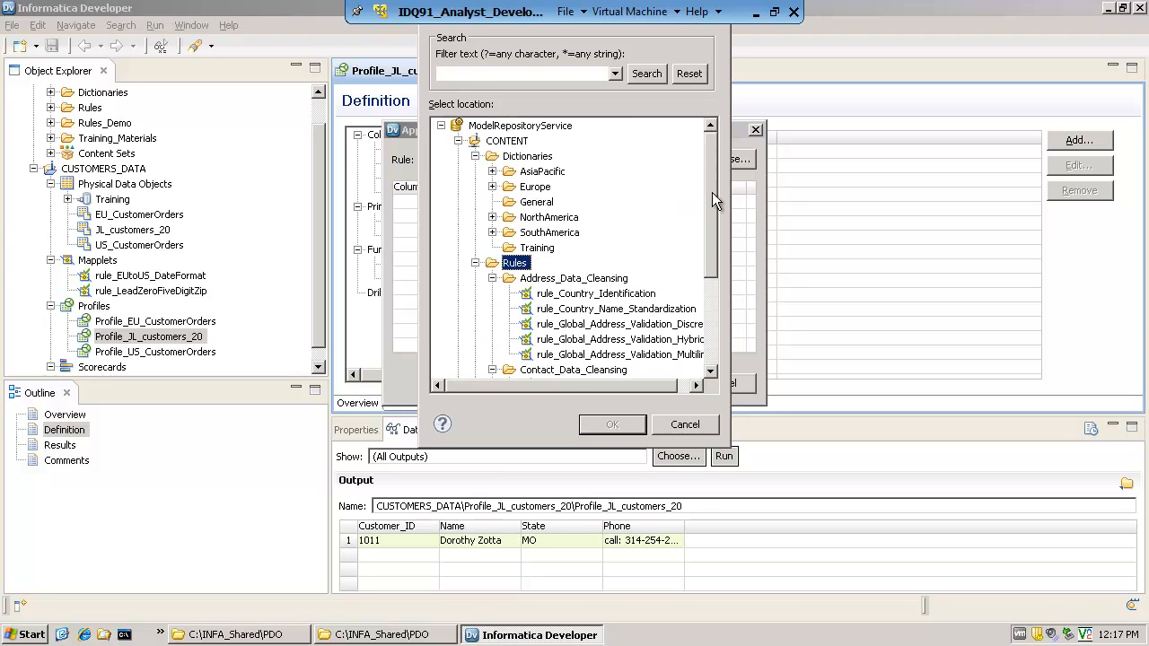
{"action": "left_click", "coordinate": [492, 278]}
{"action": "left_click", "coordinate": [475, 263]}
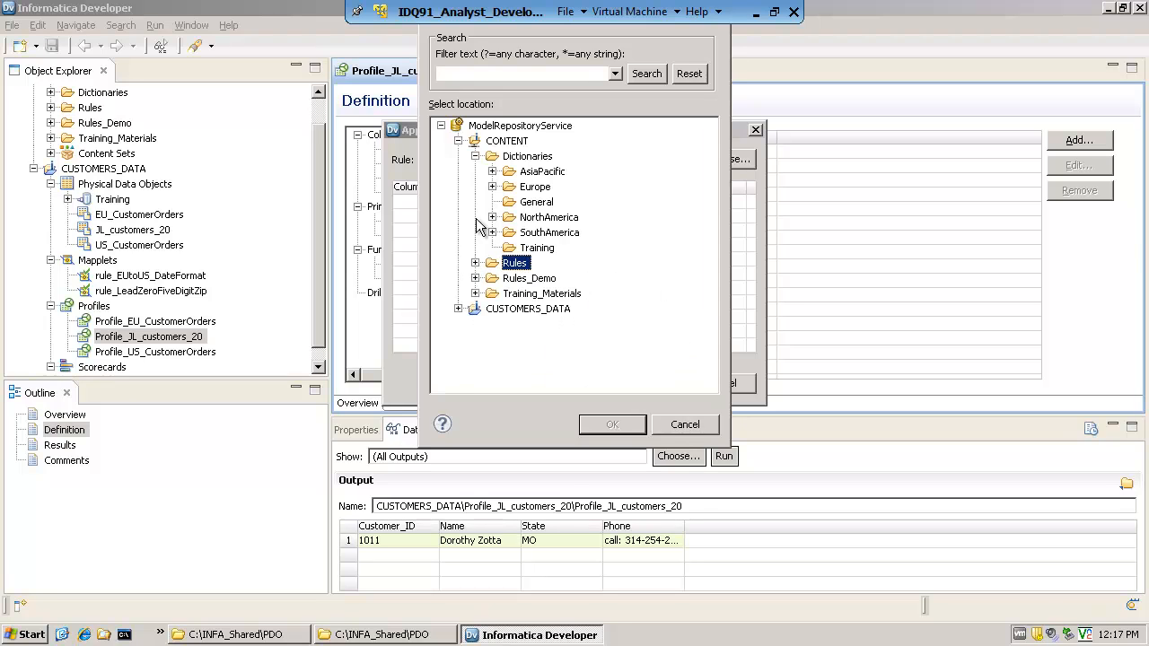
{"action": "left_click", "coordinate": [475, 157]}
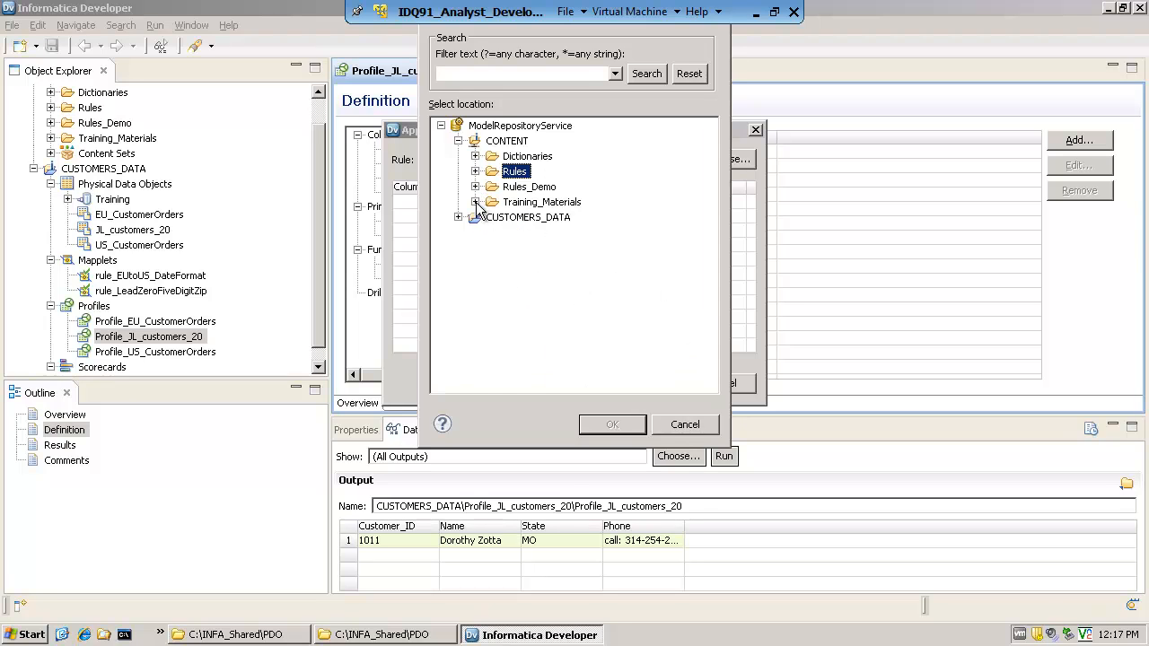
Choose rule_Remove_Non_Numbers from the Training_Materials folder as the rule to apply
{"action": "left_click", "coordinate": [475, 202]}
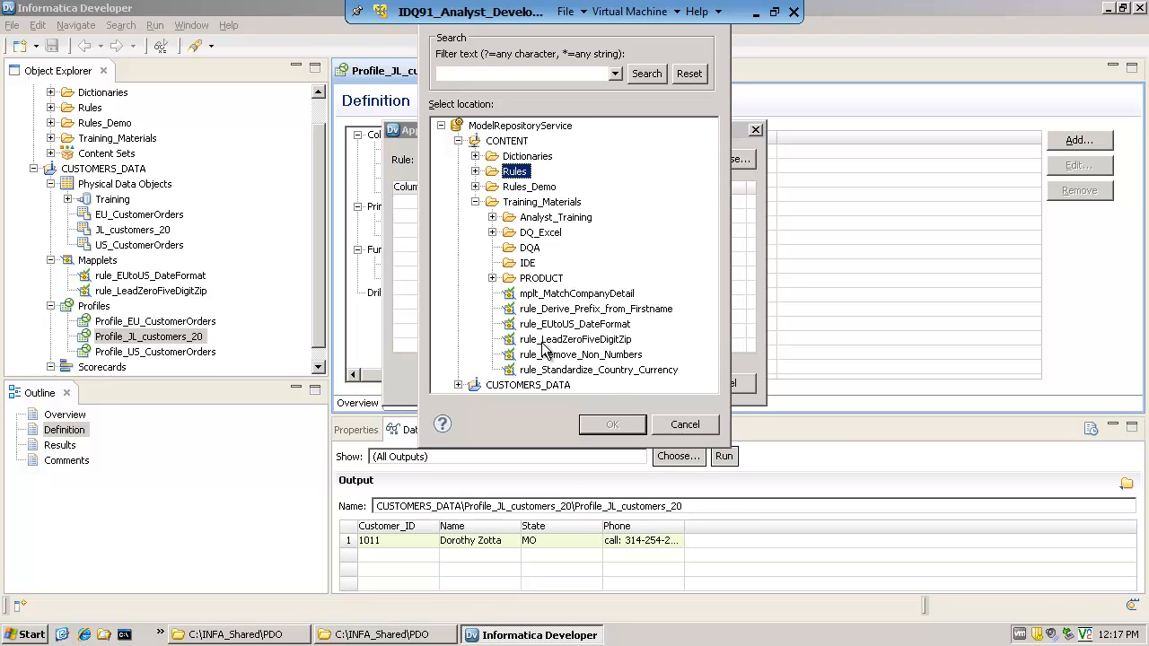
{"action": "left_click", "coordinate": [592, 355]}
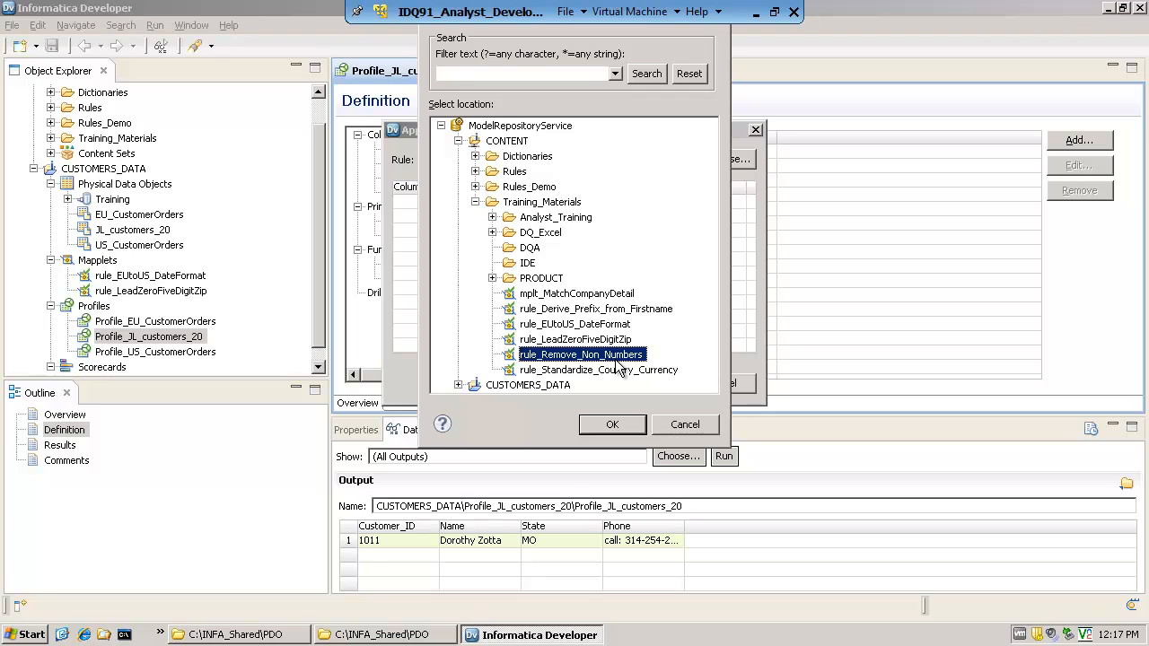
{"action": "left_click", "coordinate": [615, 428]}
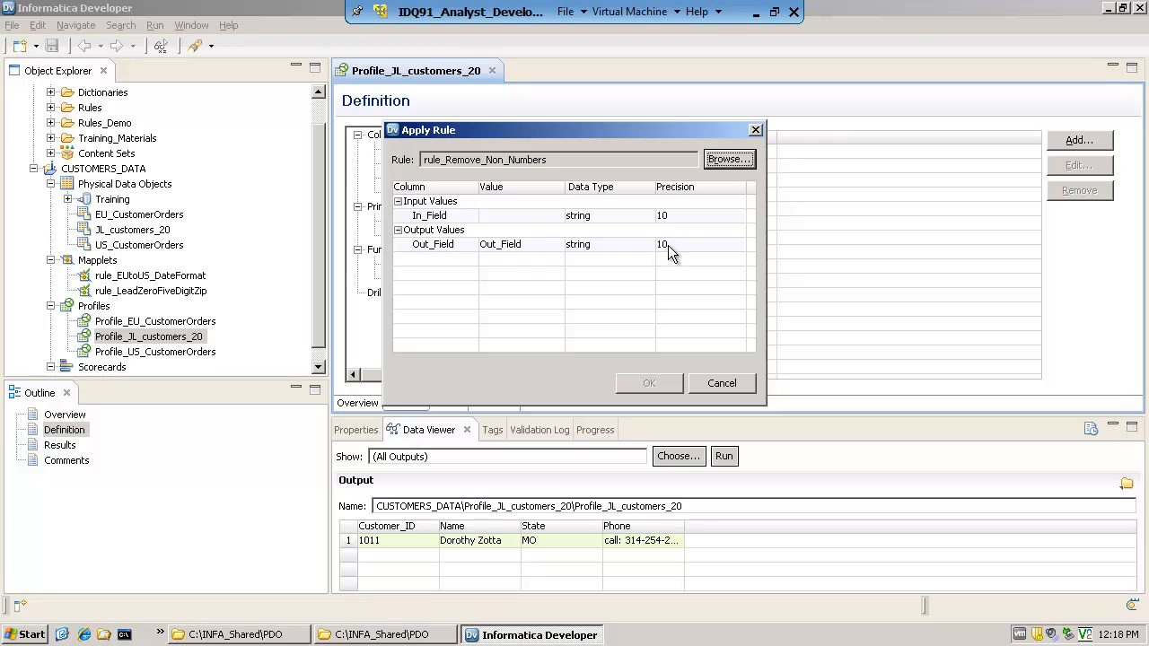
Assign the Phone column to the rule's In_Field input and apply the rule to the profile
{"action": "left_click", "coordinate": [524, 217]}
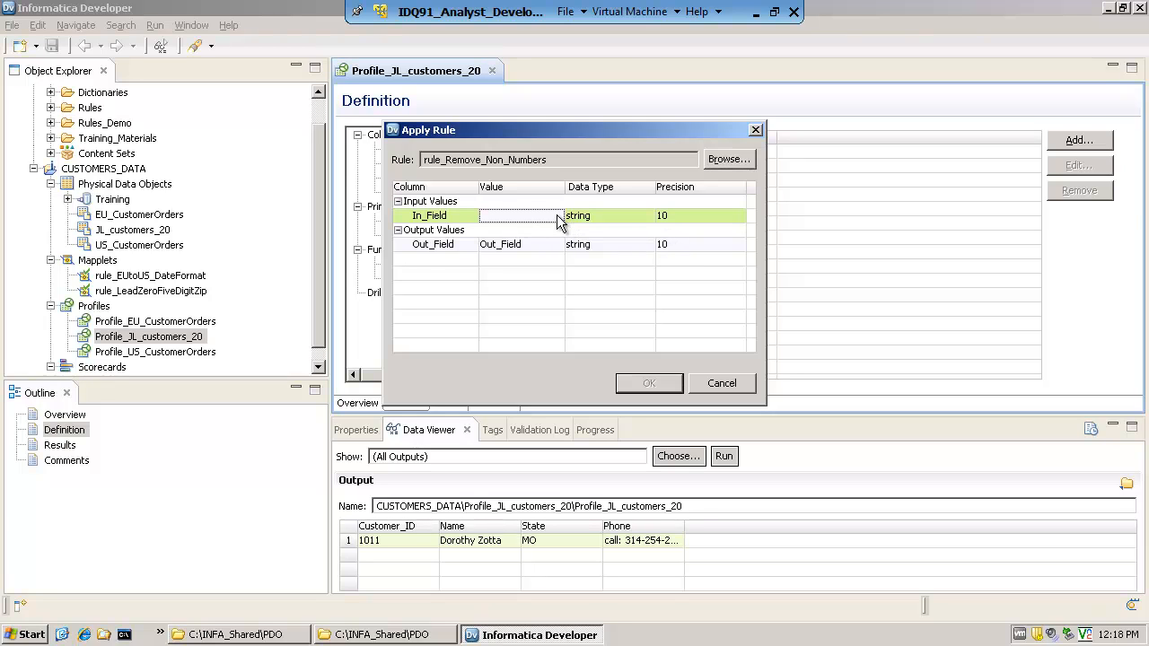
{"action": "left_click", "coordinate": [557, 218]}
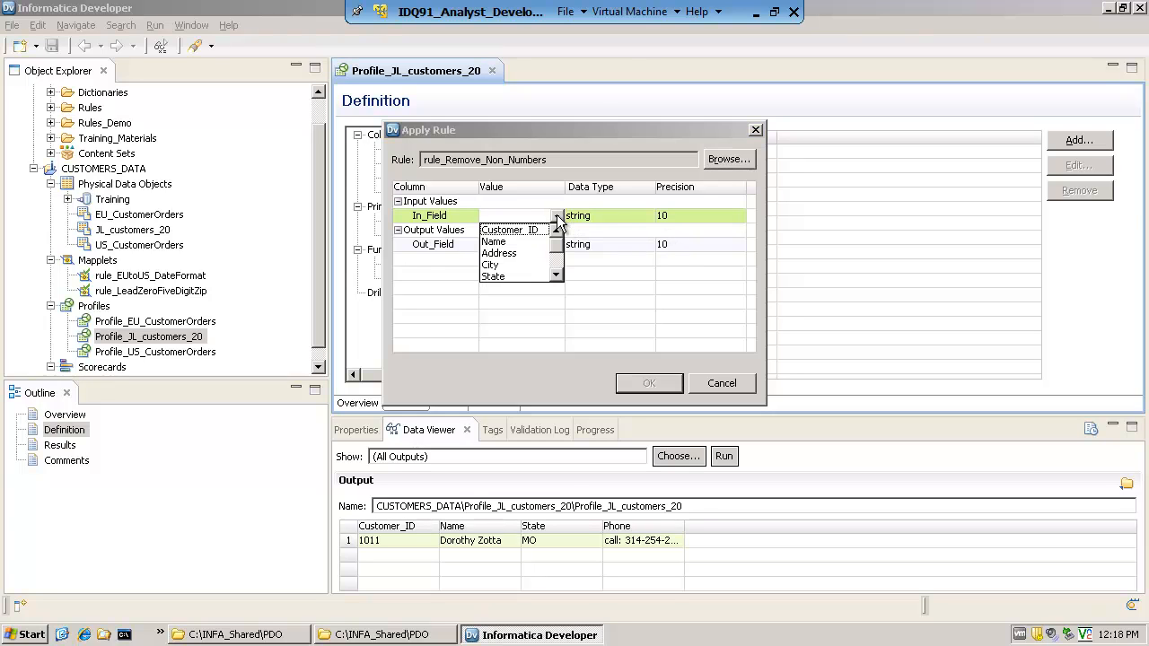
{"action": "left_click", "coordinate": [557, 275]}
{"action": "left_click", "coordinate": [556, 275]}
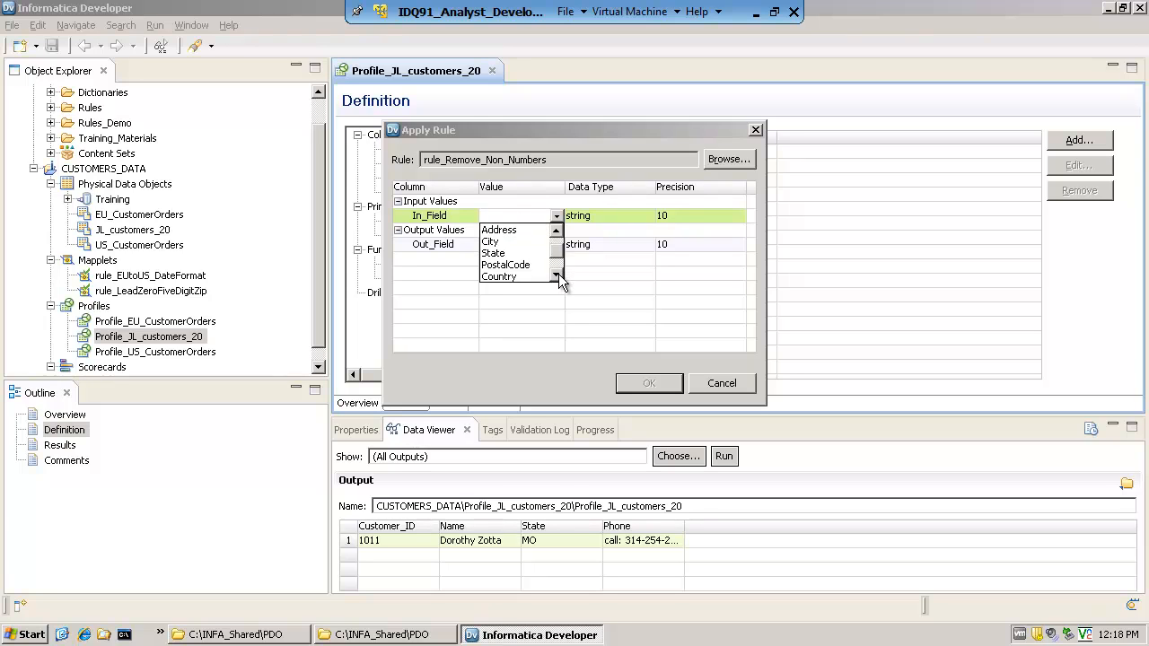
{"action": "left_click", "coordinate": [557, 275]}
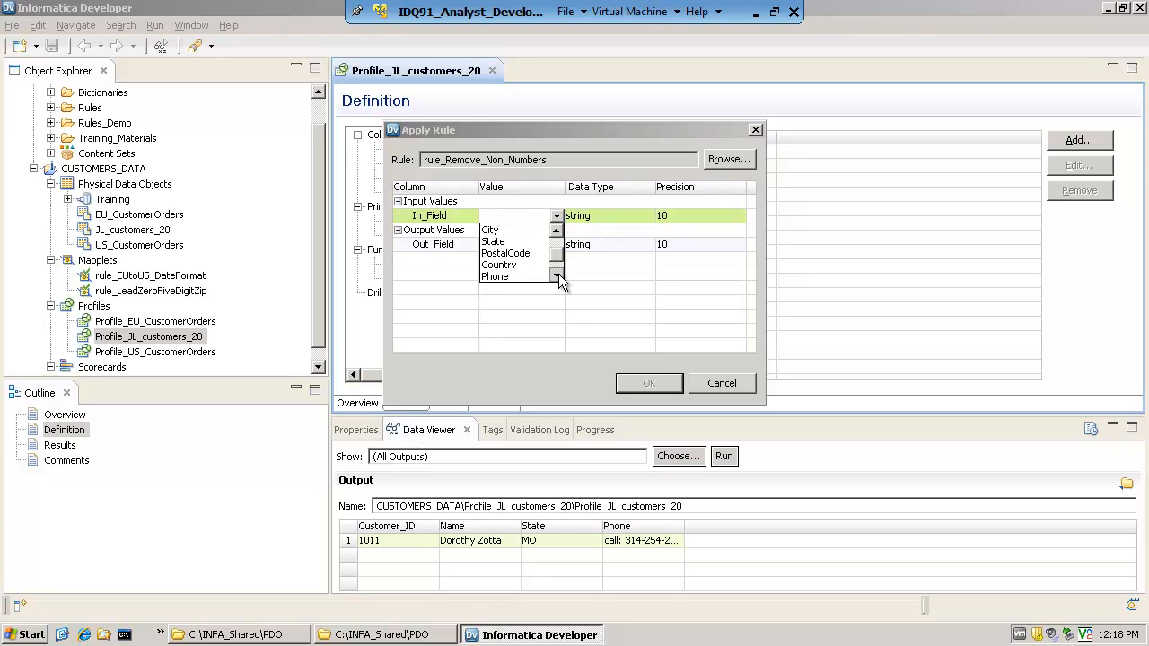
{"action": "left_click", "coordinate": [500, 276]}
{"action": "left_click", "coordinate": [516, 246]}
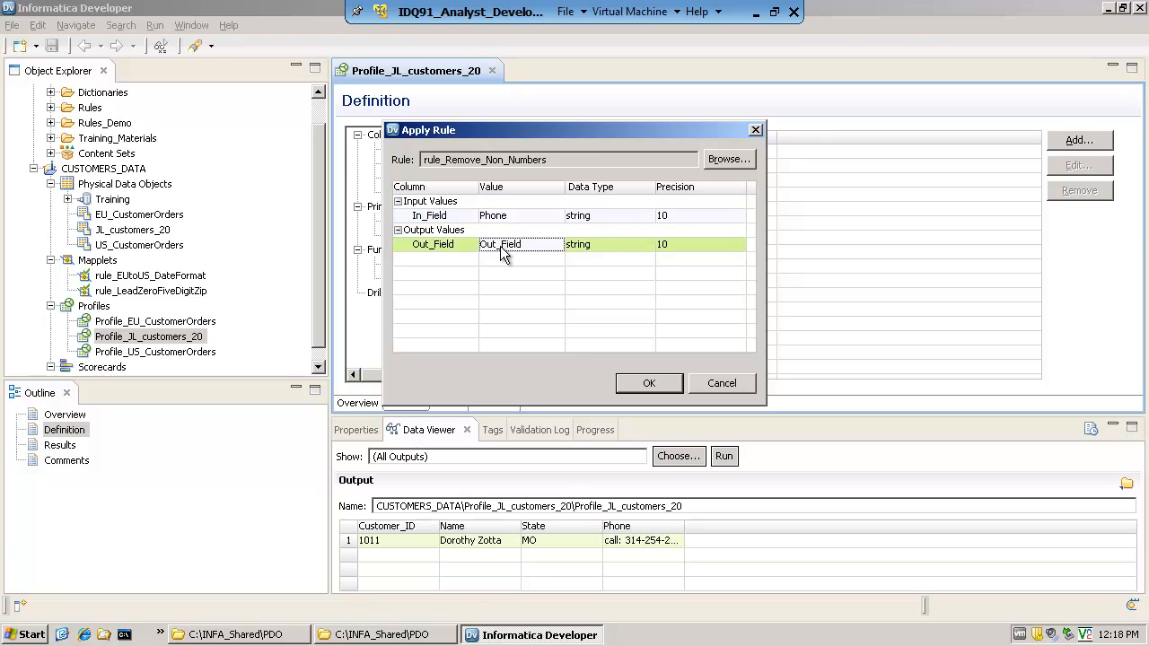
{"action": "left_click", "coordinate": [650, 383]}
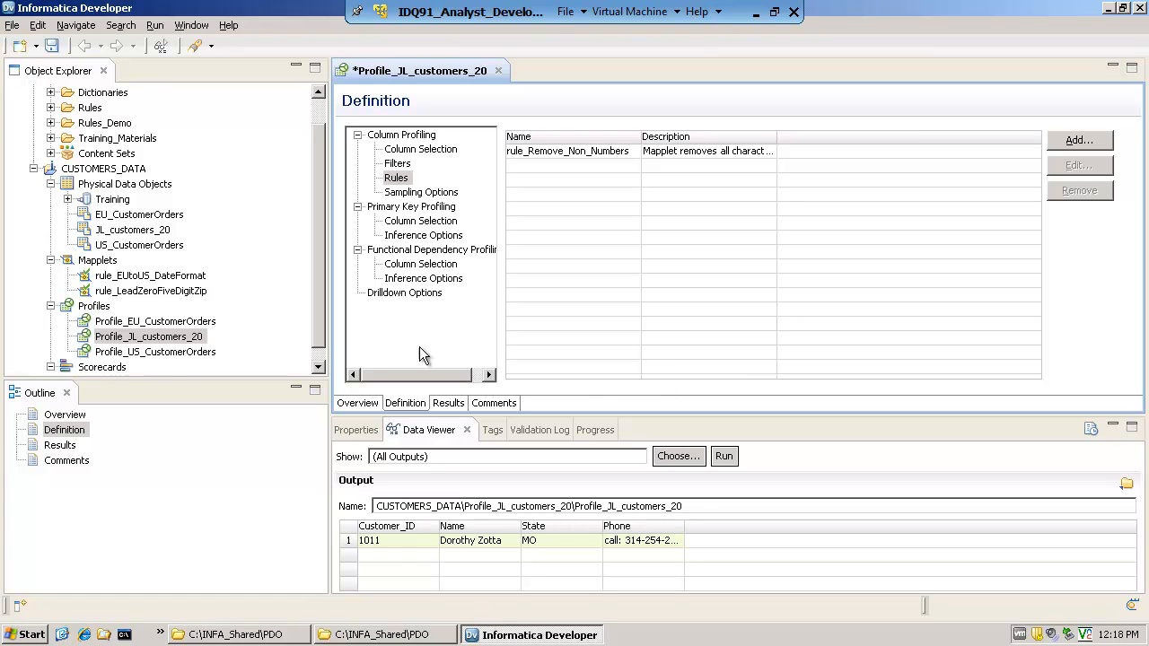
Save and run Profile_JL_customers_20 with the new rule, and open its results
{"action": "right_click", "coordinate": [132, 339]}
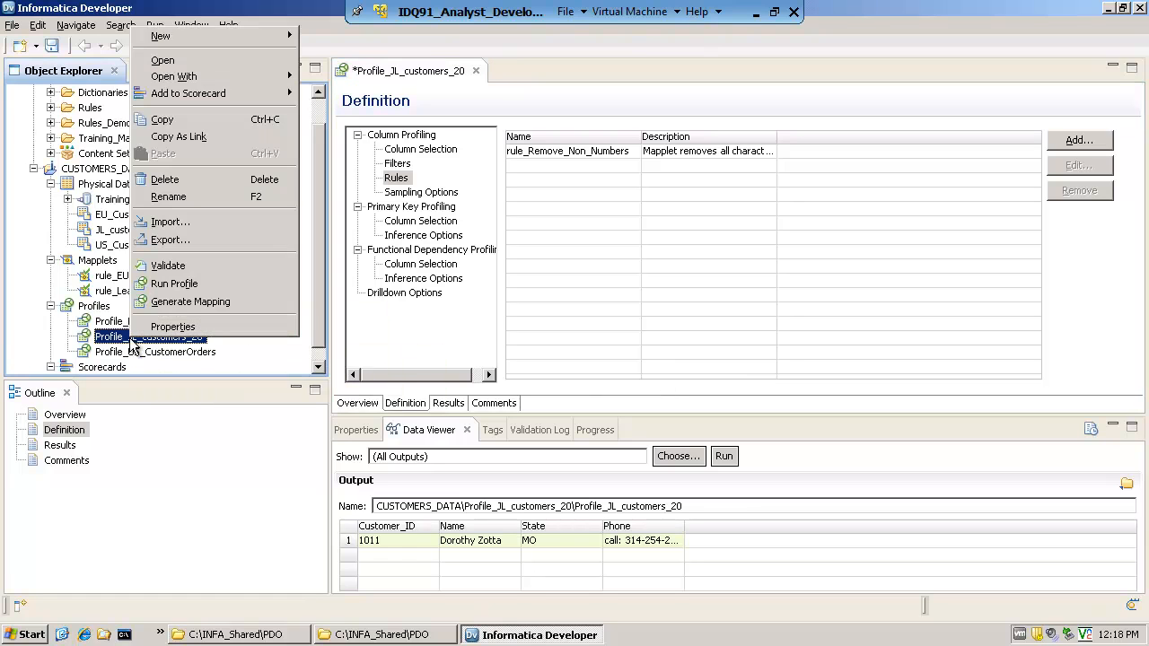
{"action": "left_click", "coordinate": [174, 284]}
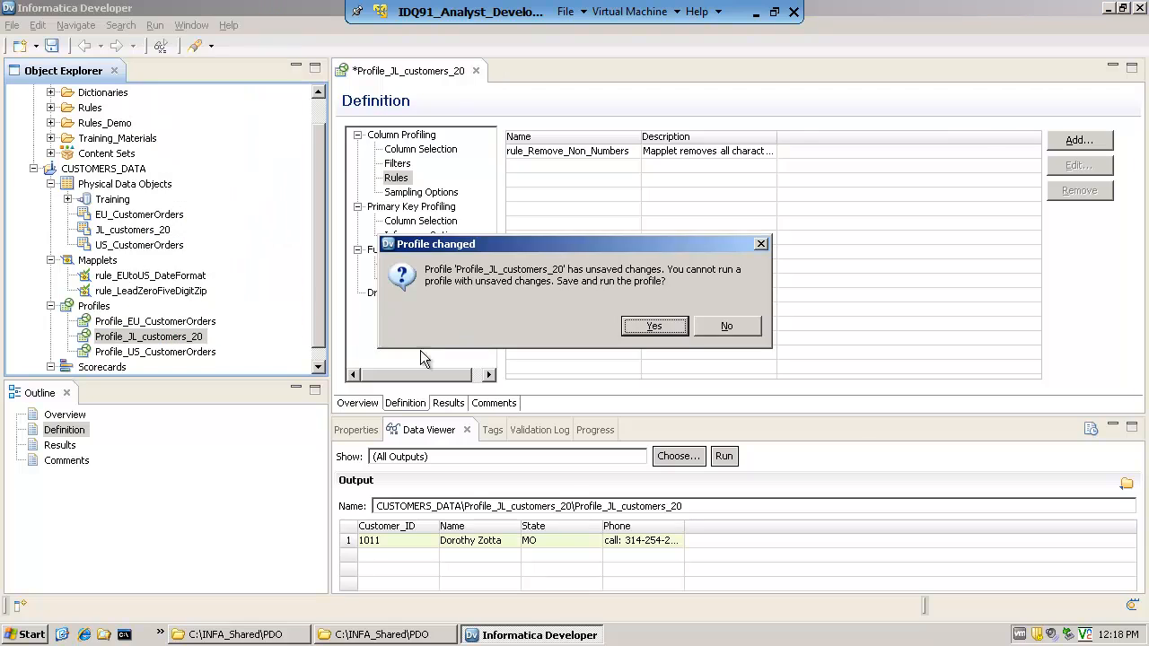
{"action": "left_click", "coordinate": [669, 325]}
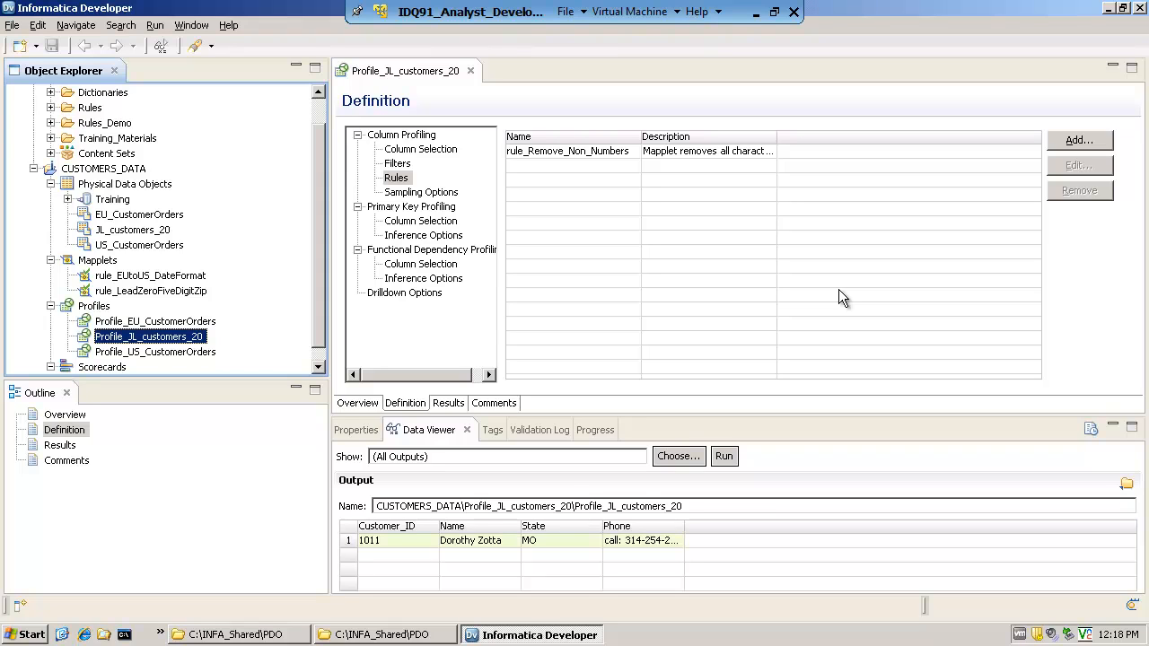
{"action": "left_click", "coordinate": [448, 404]}
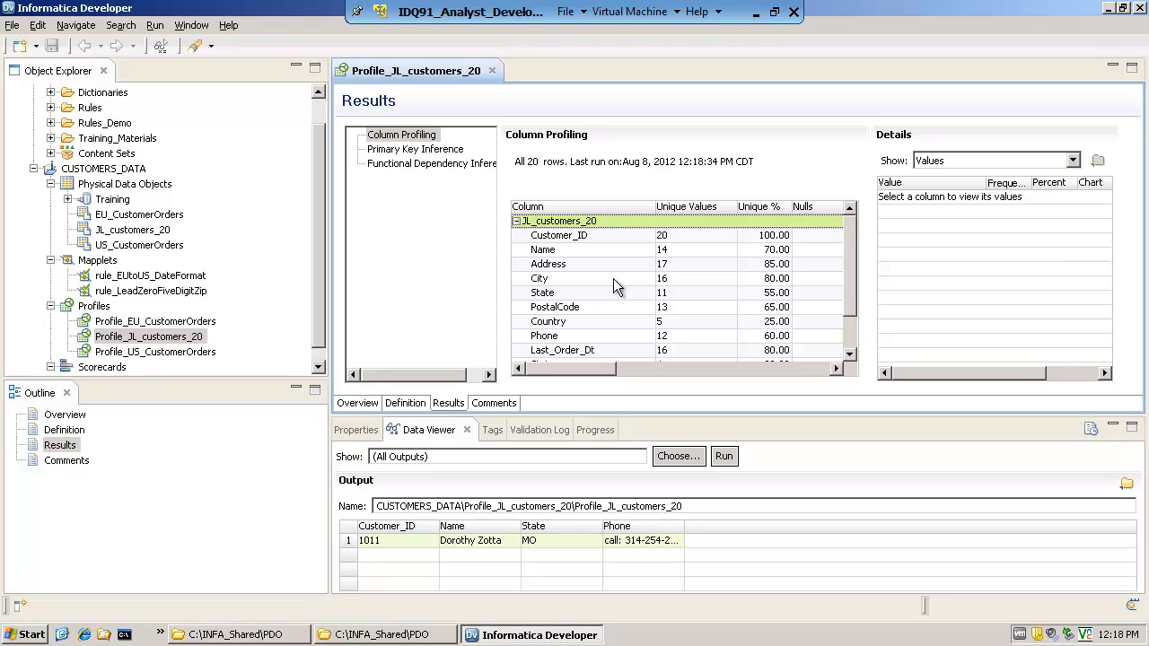
View the value frequencies of the State and Phone columns and of the rule's Out_Field output
{"action": "left_click", "coordinate": [517, 222]}
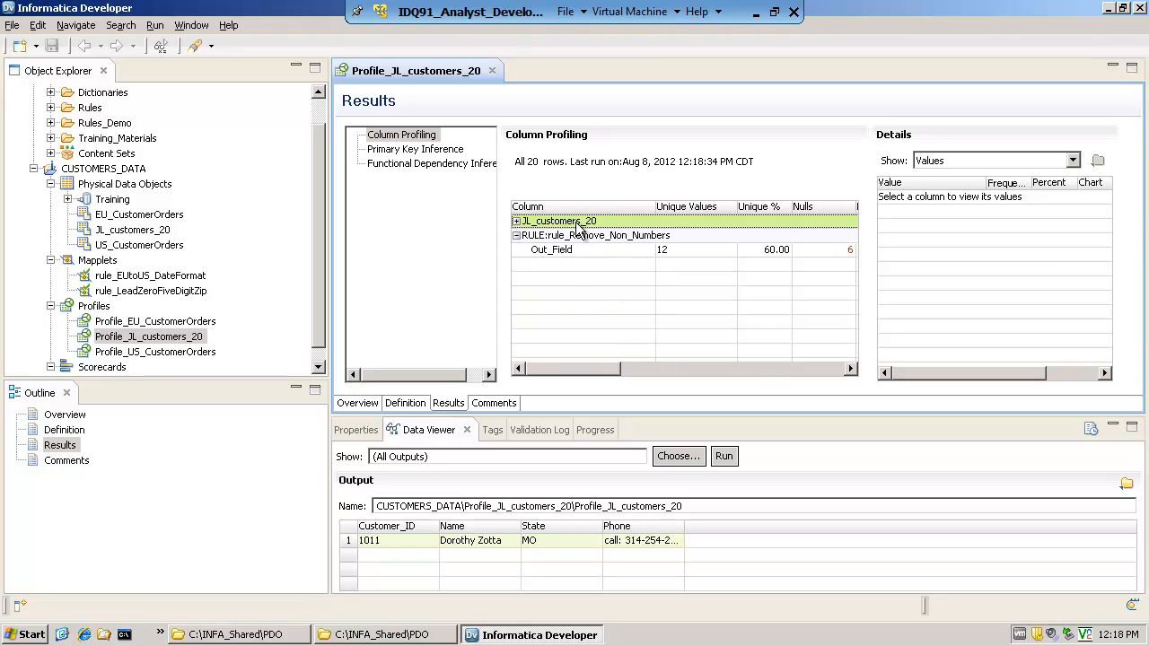
{"action": "left_click", "coordinate": [517, 222]}
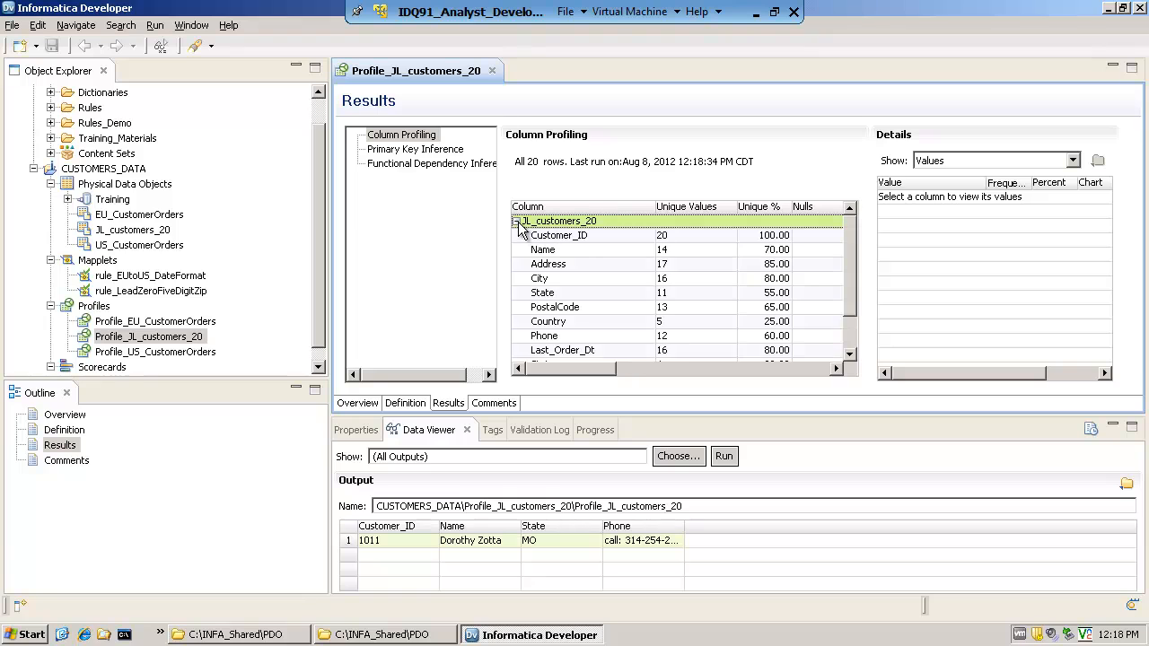
{"action": "left_click", "coordinate": [553, 293]}
{"action": "scroll", "coordinate": [849, 299], "scroll_direction": "down", "scroll_amount": 1}
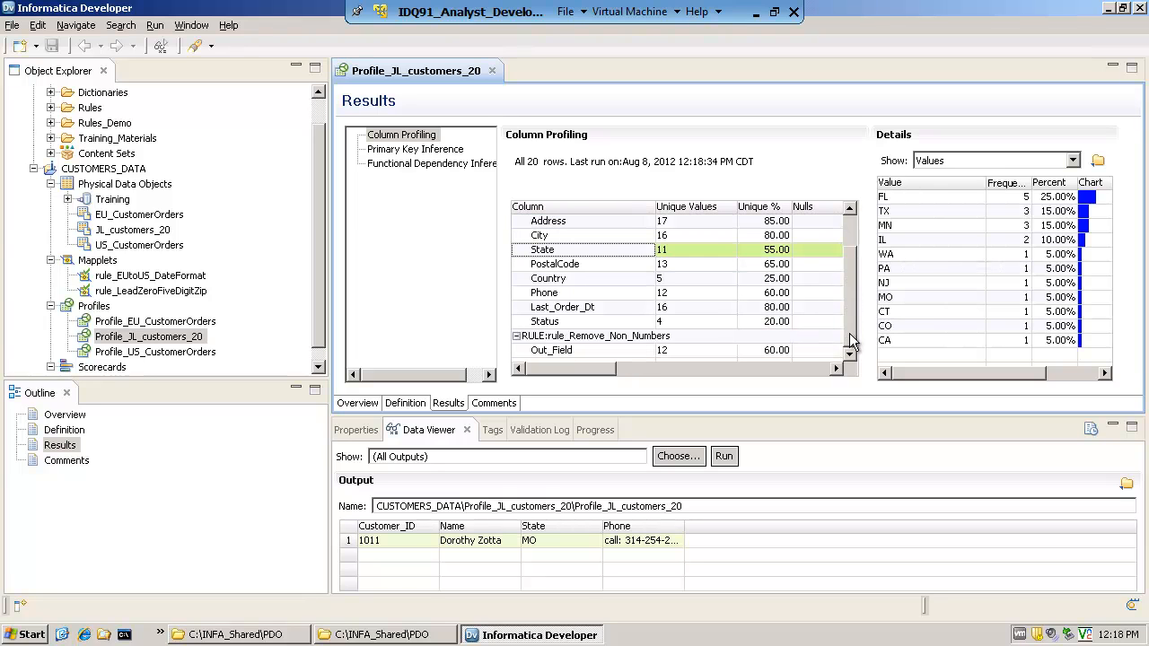
{"action": "left_click", "coordinate": [544, 292]}
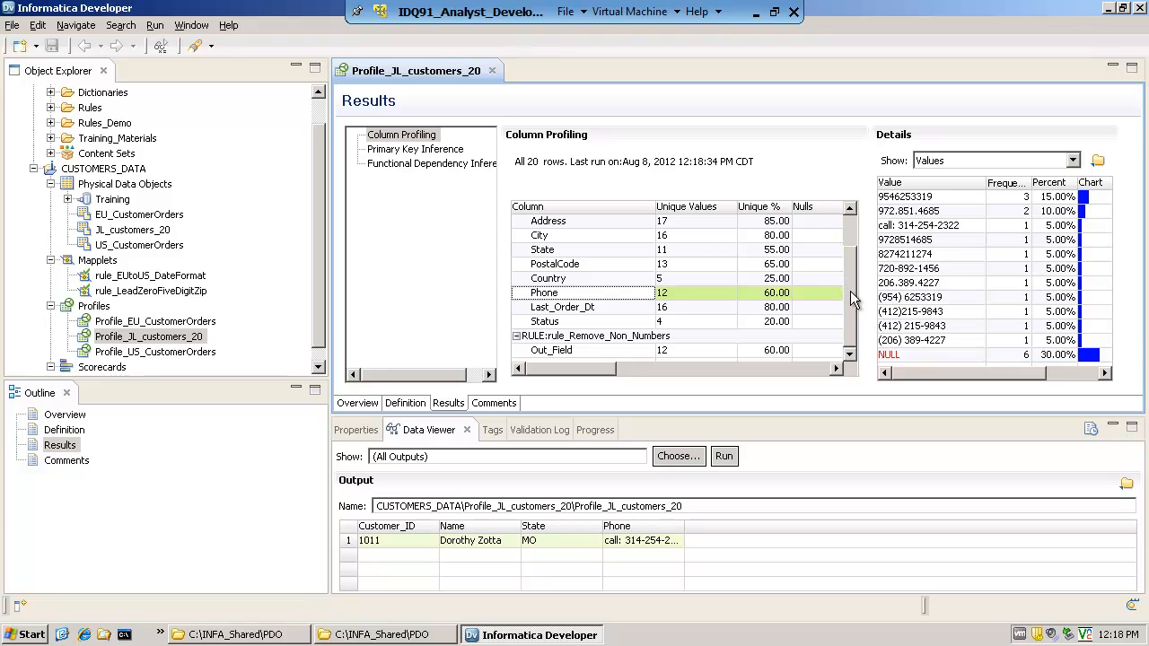
{"action": "left_click", "coordinate": [546, 339]}
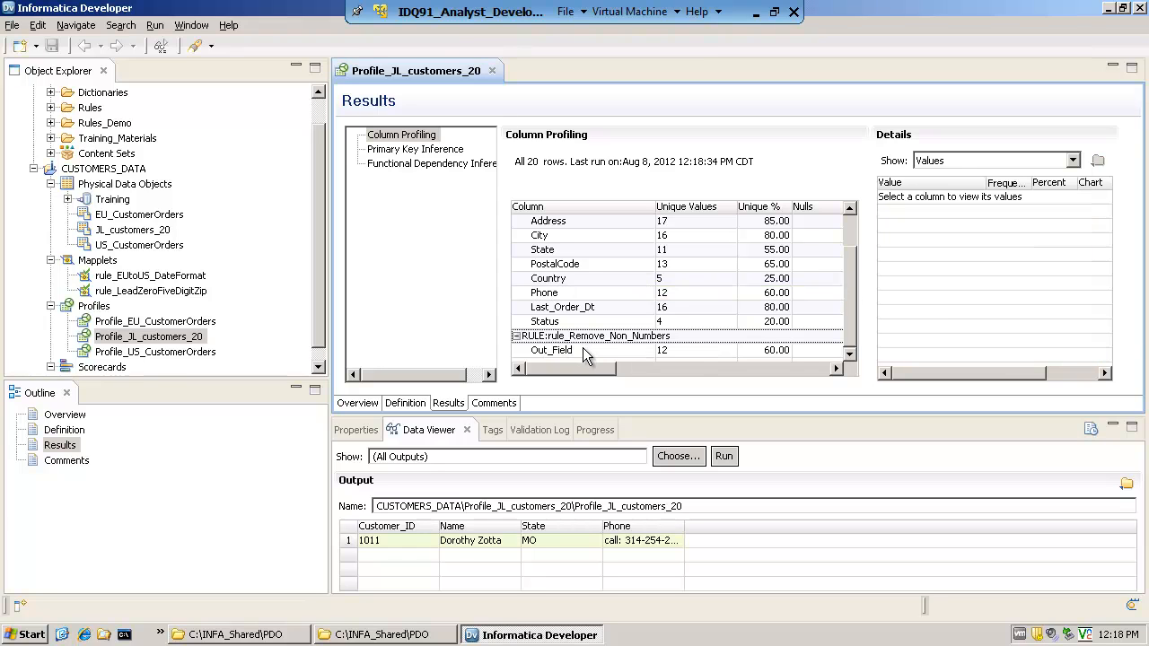
{"action": "left_click", "coordinate": [576, 349]}
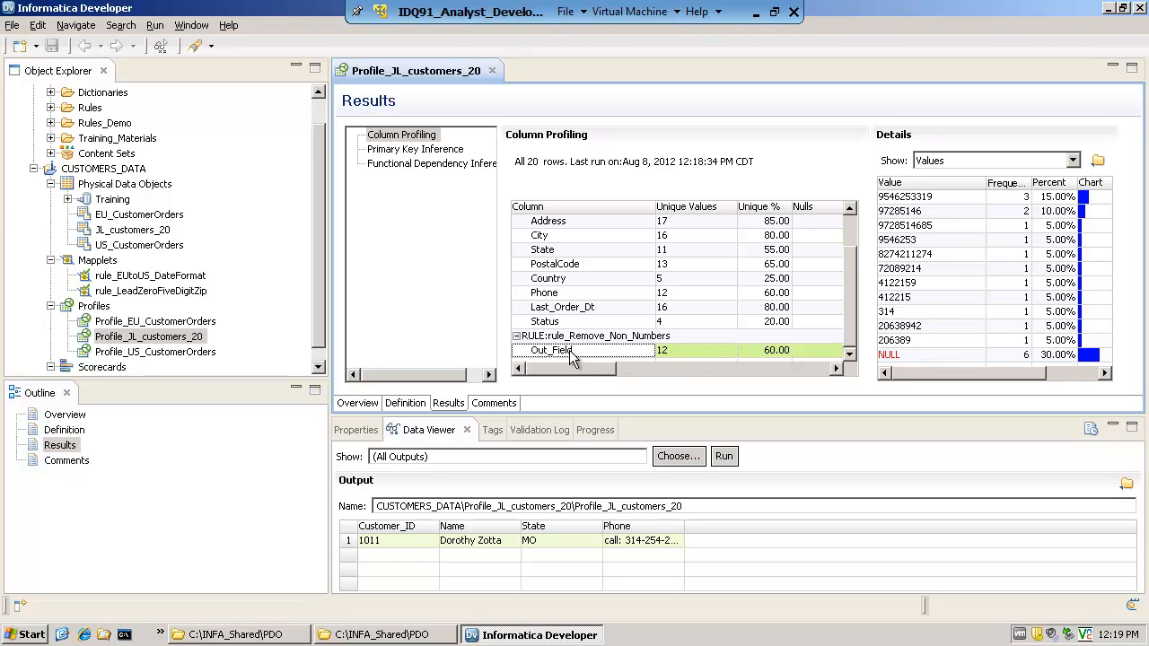
Sort the Out_Field details by value in ascending order and examine the individual values for incomplete phone numbers
{"action": "left_click", "coordinate": [905, 211]}
{"action": "left_click", "coordinate": [923, 184]}
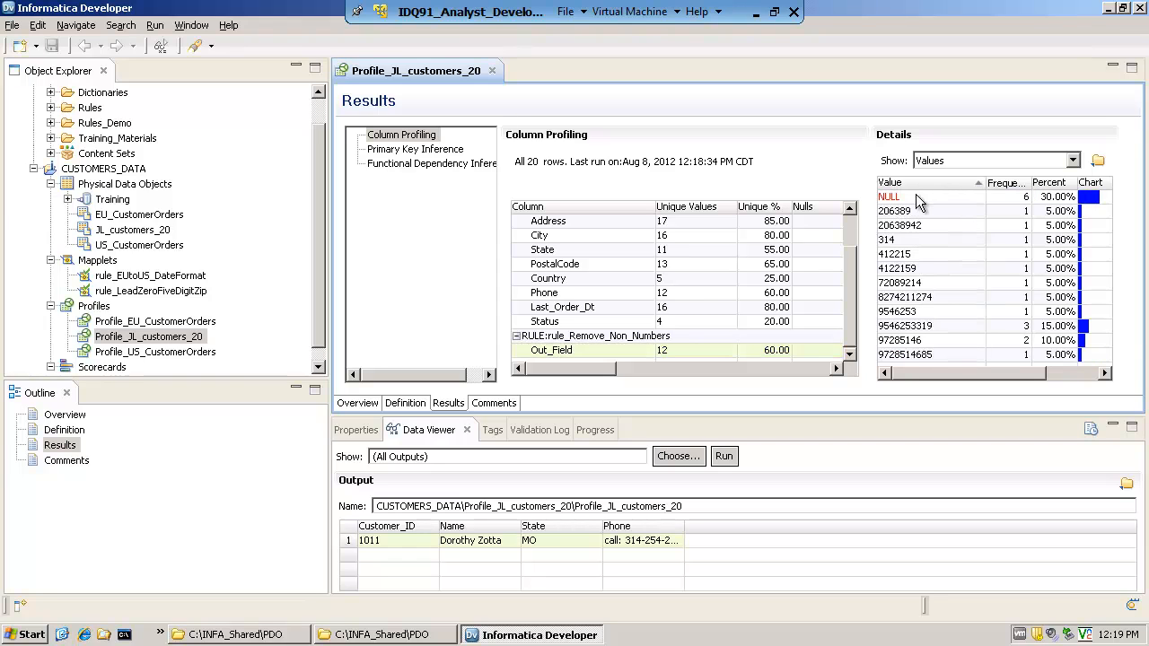
{"action": "left_click", "coordinate": [916, 195]}
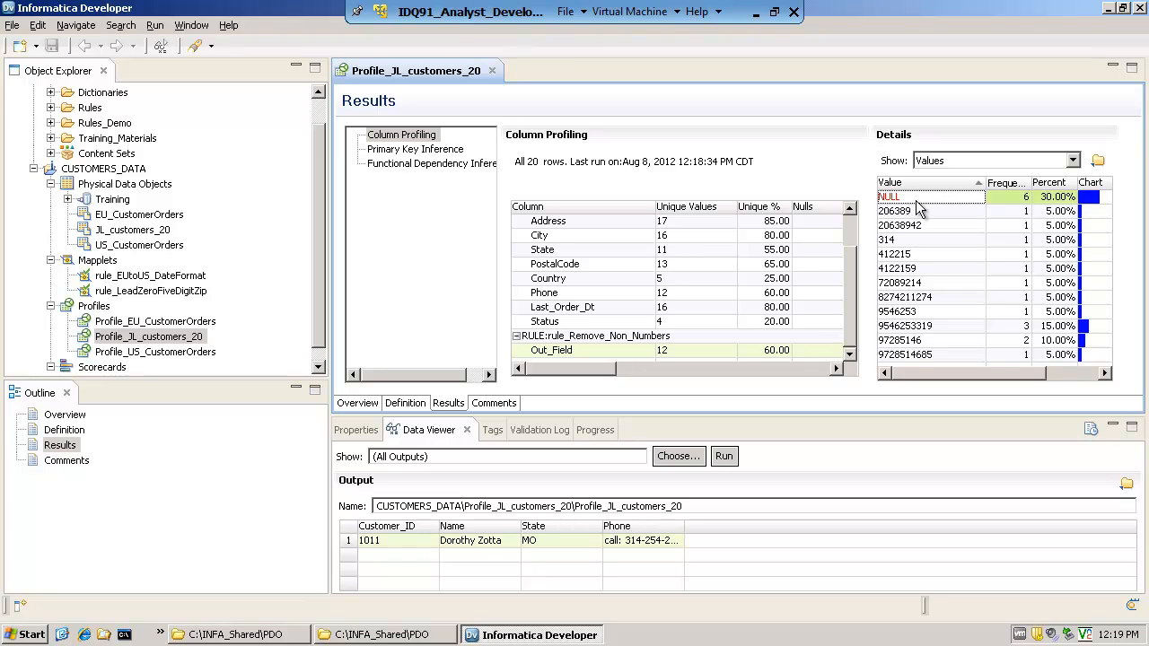
{"action": "left_click", "coordinate": [921, 213]}
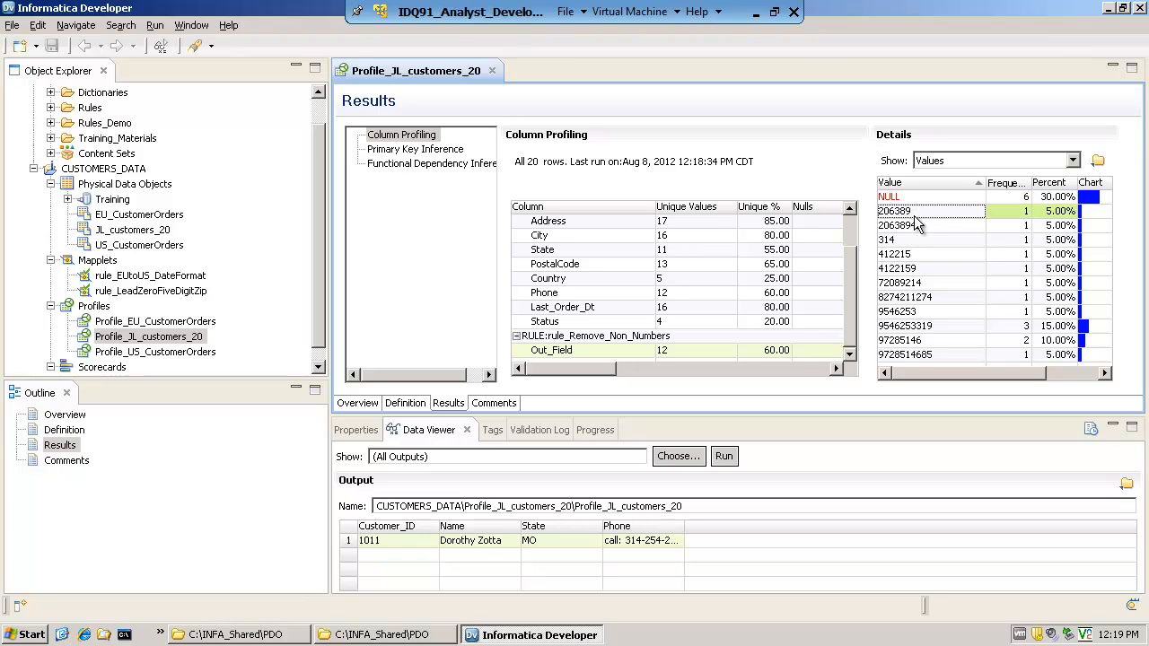
{"action": "left_click", "coordinate": [912, 226]}
{"action": "left_click", "coordinate": [909, 269]}
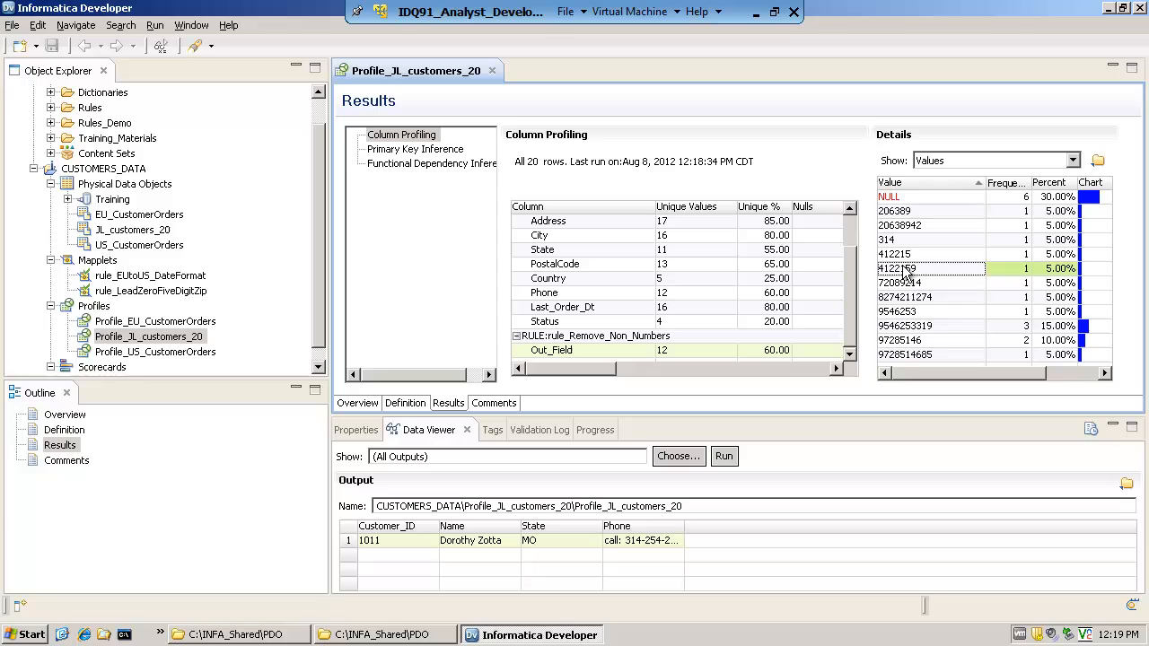
Compare the shorter Out_Field values in the details list to spot phone numbers with missing digits
{"action": "left_click", "coordinate": [907, 311]}
{"action": "left_click", "coordinate": [905, 214]}
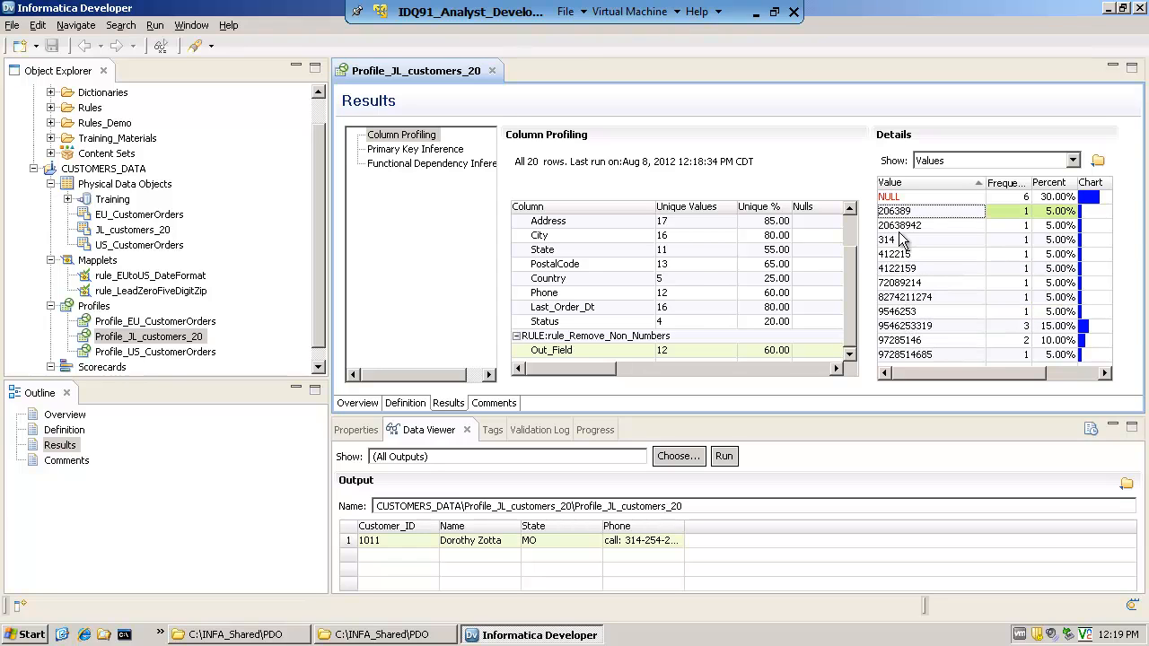
{"action": "left_click", "coordinate": [905, 226]}
{"action": "left_click", "coordinate": [900, 241]}
{"action": "left_click", "coordinate": [902, 283]}
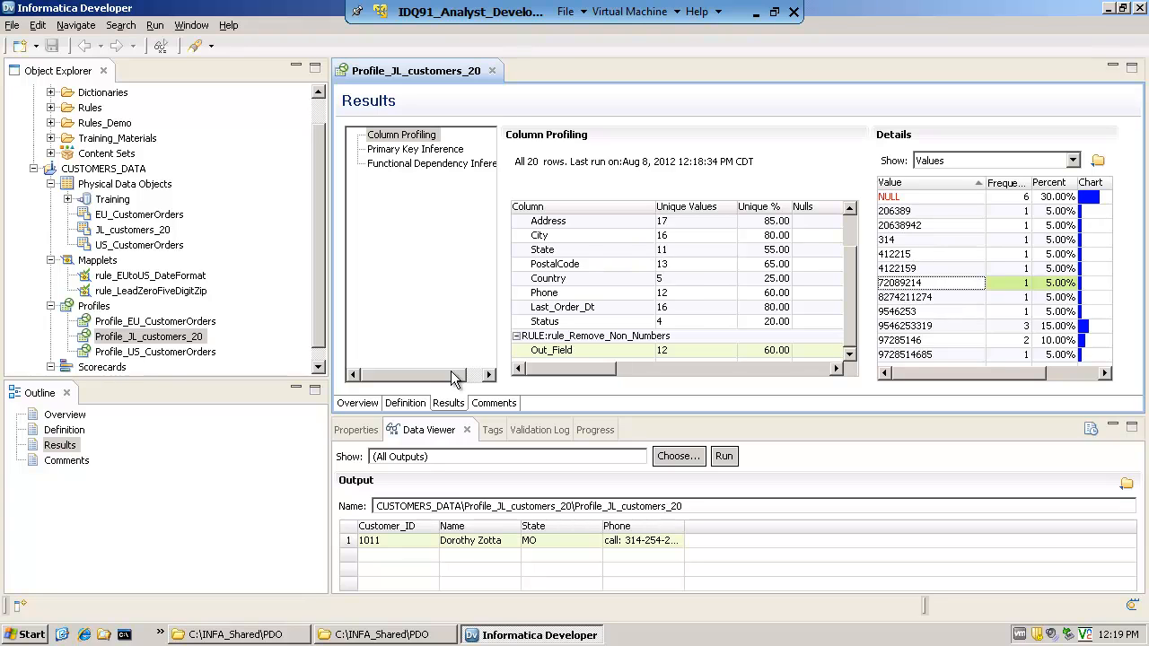
Check the profile's column profiling filters, and examine each Status value and its frequency in the results
{"action": "left_click", "coordinate": [404, 403]}
{"action": "left_click", "coordinate": [398, 163]}
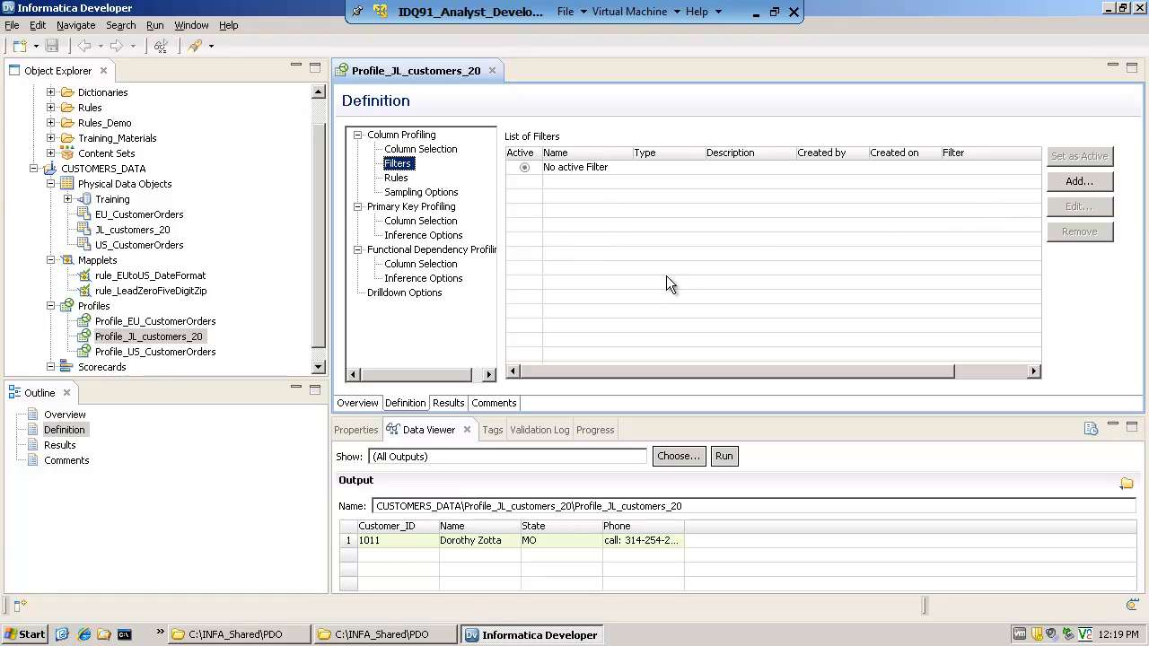
{"action": "left_click", "coordinate": [447, 403]}
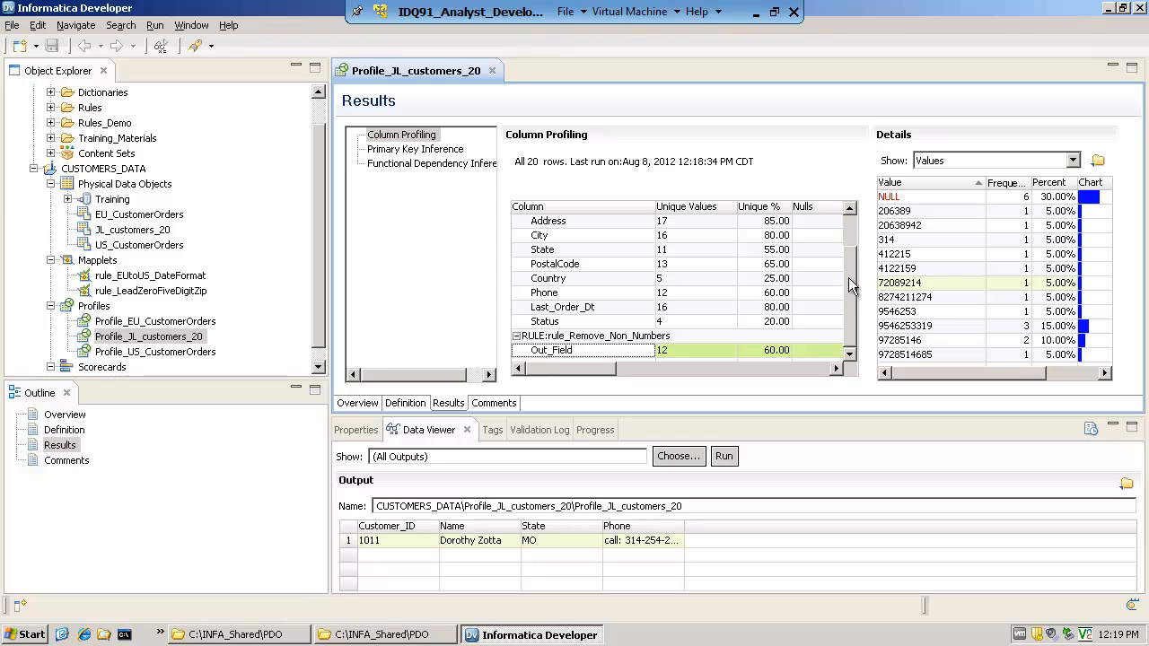
{"action": "left_click", "coordinate": [548, 324]}
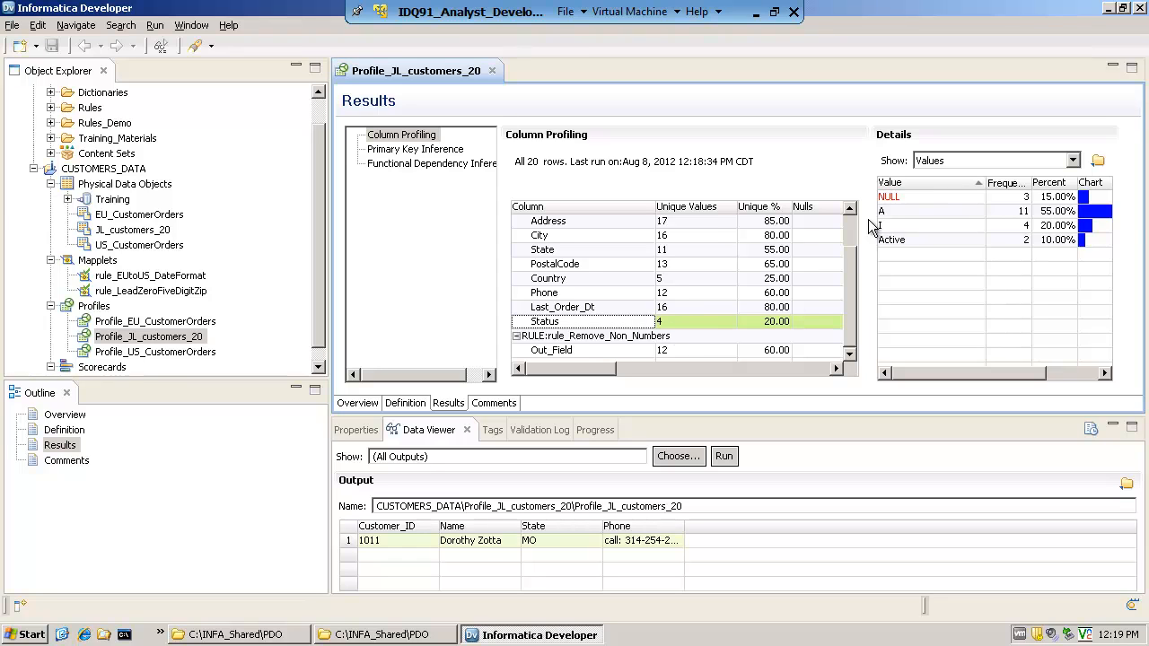
{"action": "left_click", "coordinate": [899, 199]}
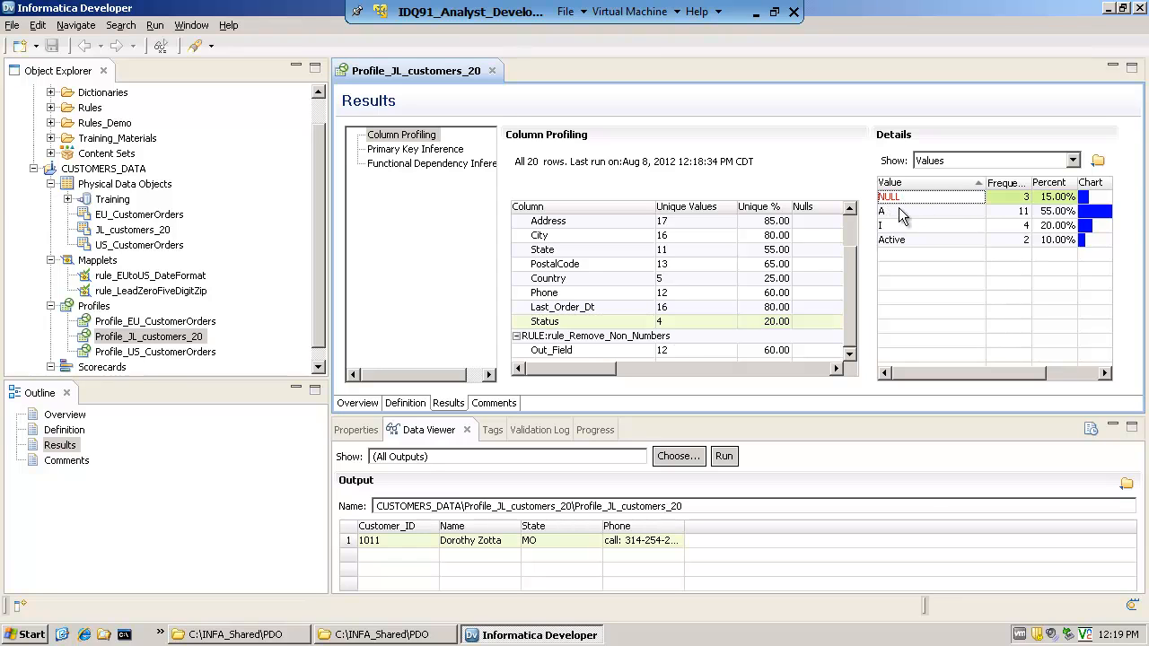
{"action": "left_click", "coordinate": [898, 214]}
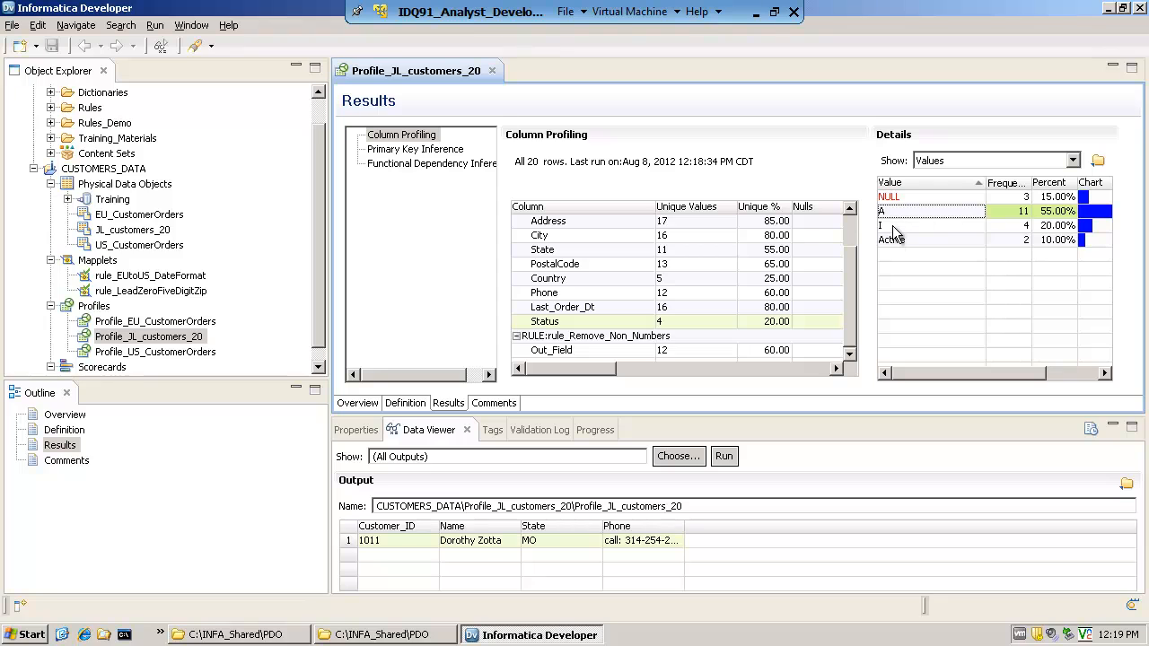
{"action": "left_click", "coordinate": [900, 226]}
{"action": "left_click", "coordinate": [902, 241]}
{"action": "left_click", "coordinate": [901, 213]}
Add an advanced filter named active_records to the profile definition and set it as active
{"action": "left_click", "coordinate": [414, 405]}
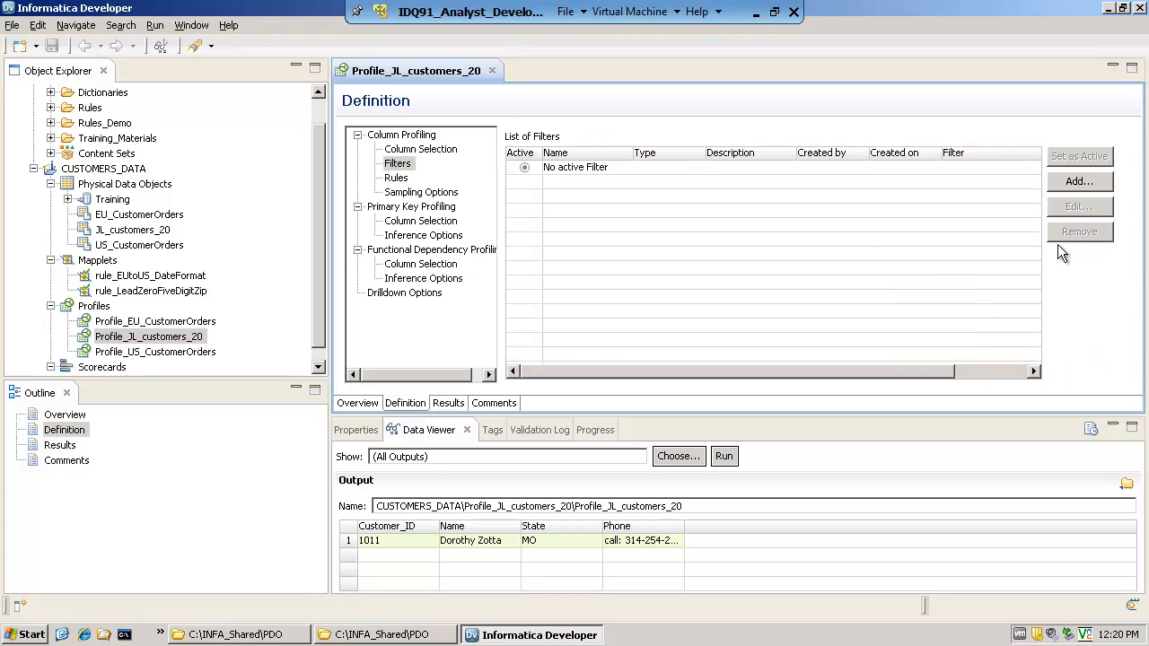
{"action": "left_click", "coordinate": [1078, 183]}
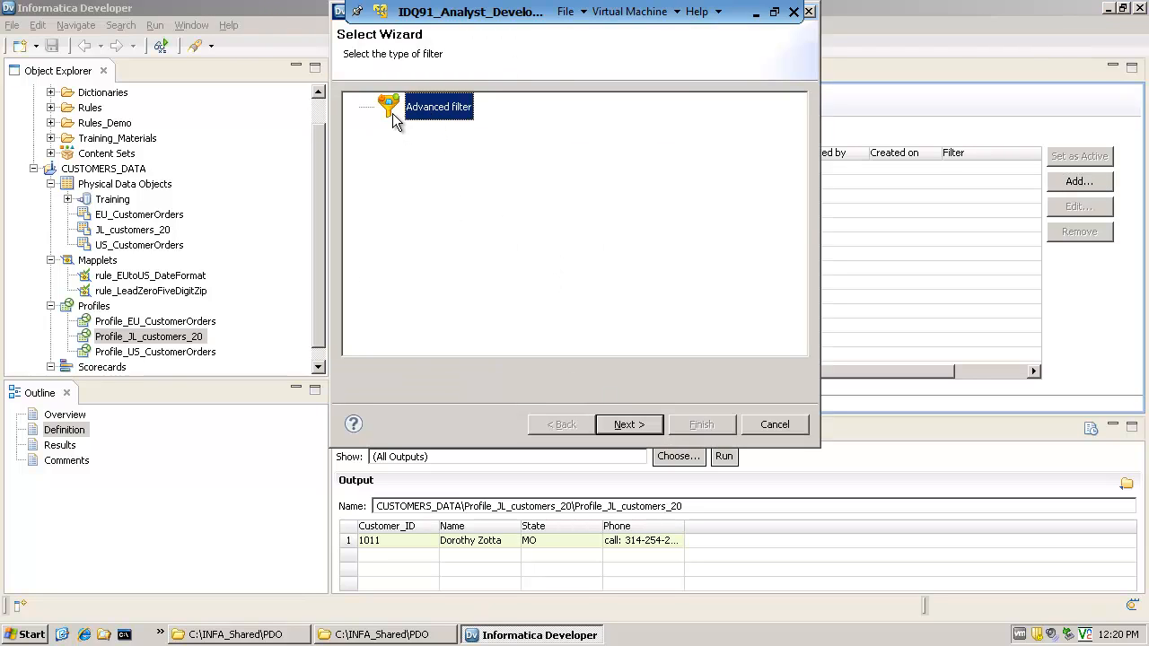
{"action": "left_click", "coordinate": [624, 428]}
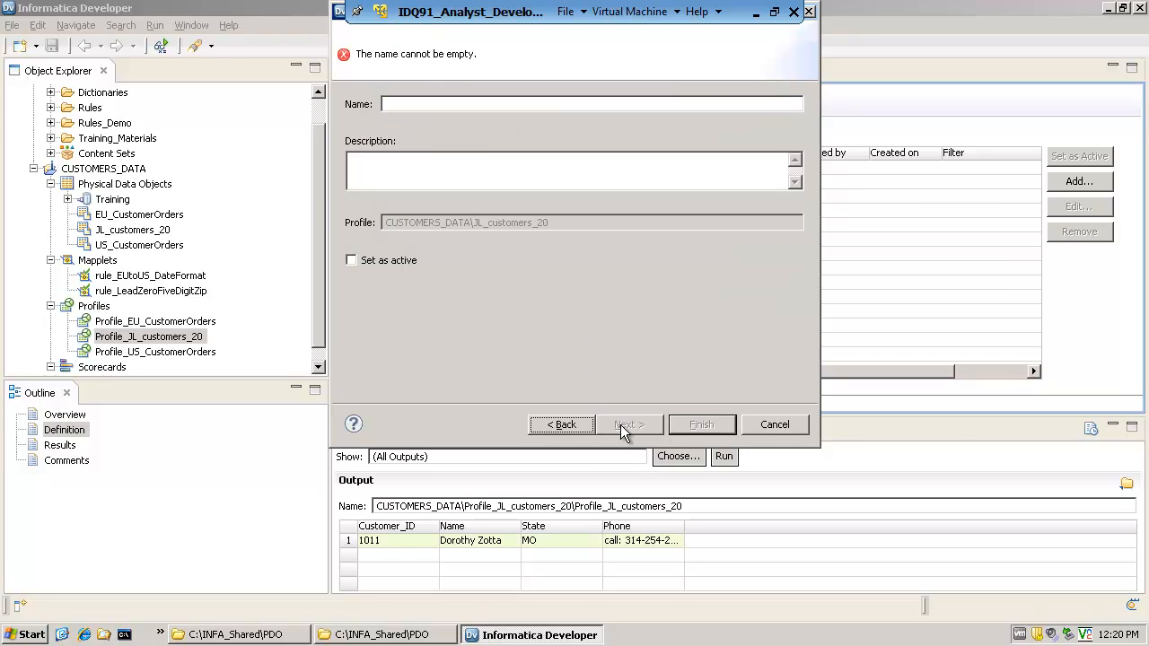
{"action": "left_click", "coordinate": [471, 107]}
{"action": "type", "text": "active"}
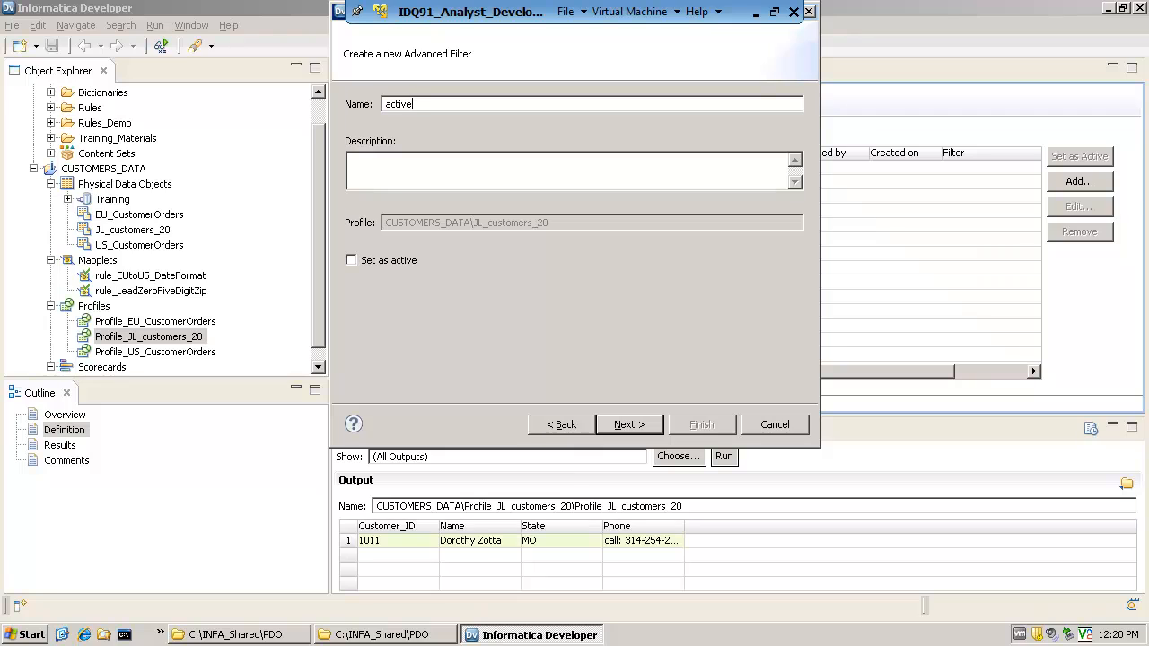
{"action": "type", "text": "_records"}
{"action": "left_click", "coordinate": [442, 177]}
{"action": "left_click", "coordinate": [352, 260]}
{"action": "left_click", "coordinate": [630, 427]}
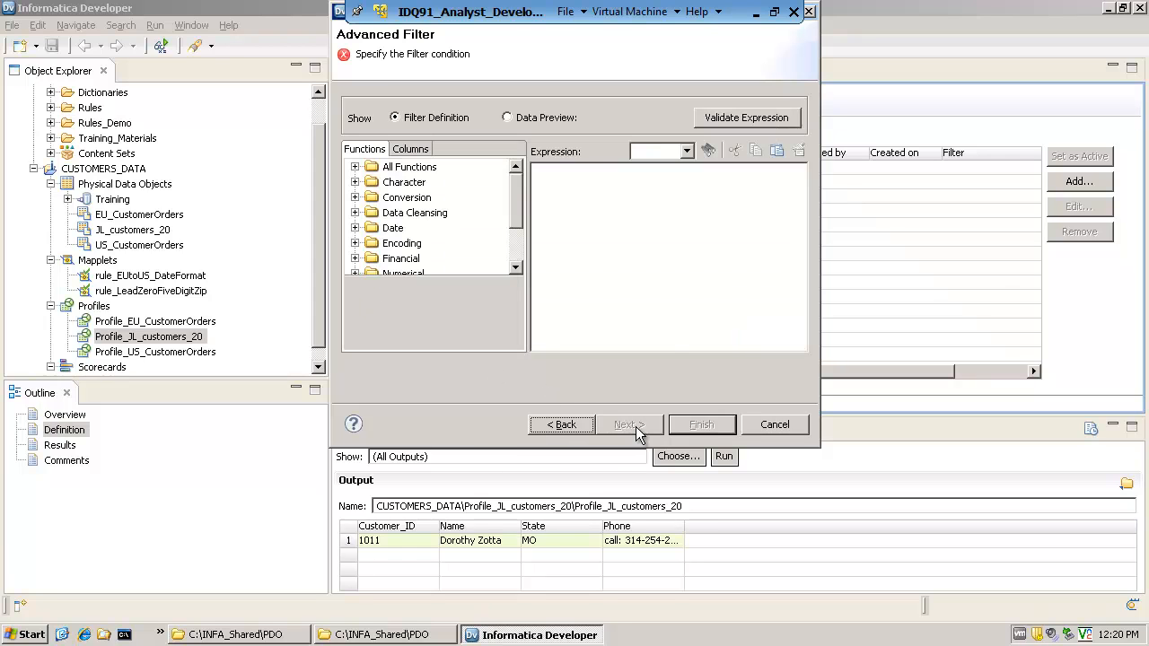
Define the filter condition as Status='A' using the Status column and finish the filter
{"action": "left_click", "coordinate": [354, 167]}
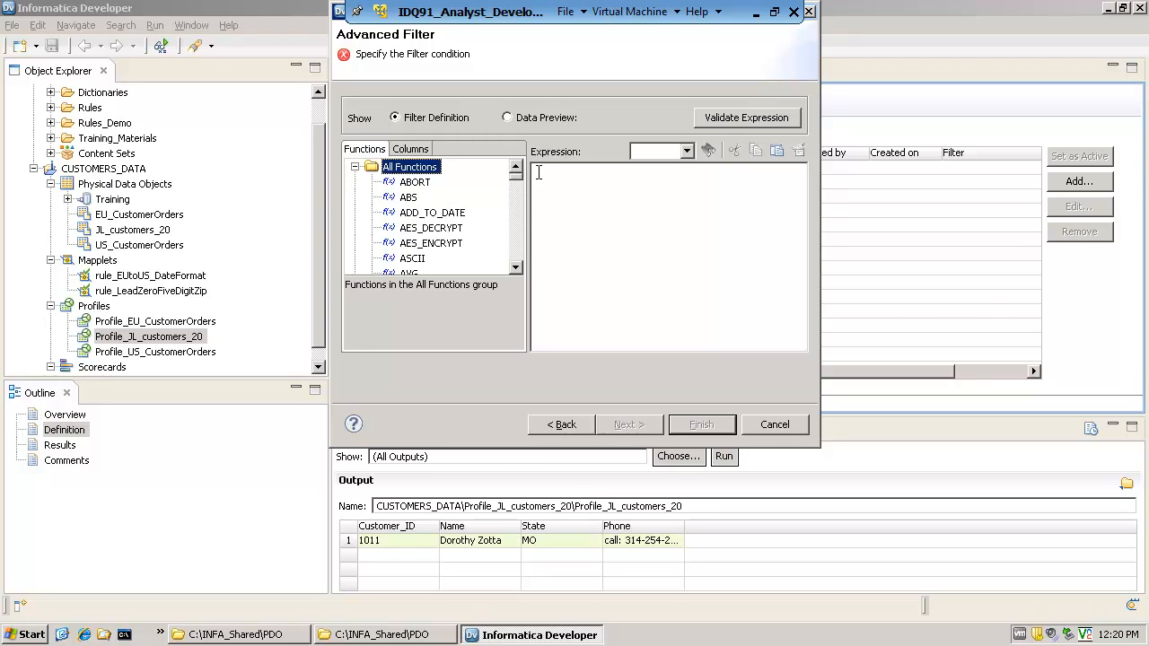
{"action": "left_click", "coordinate": [411, 150]}
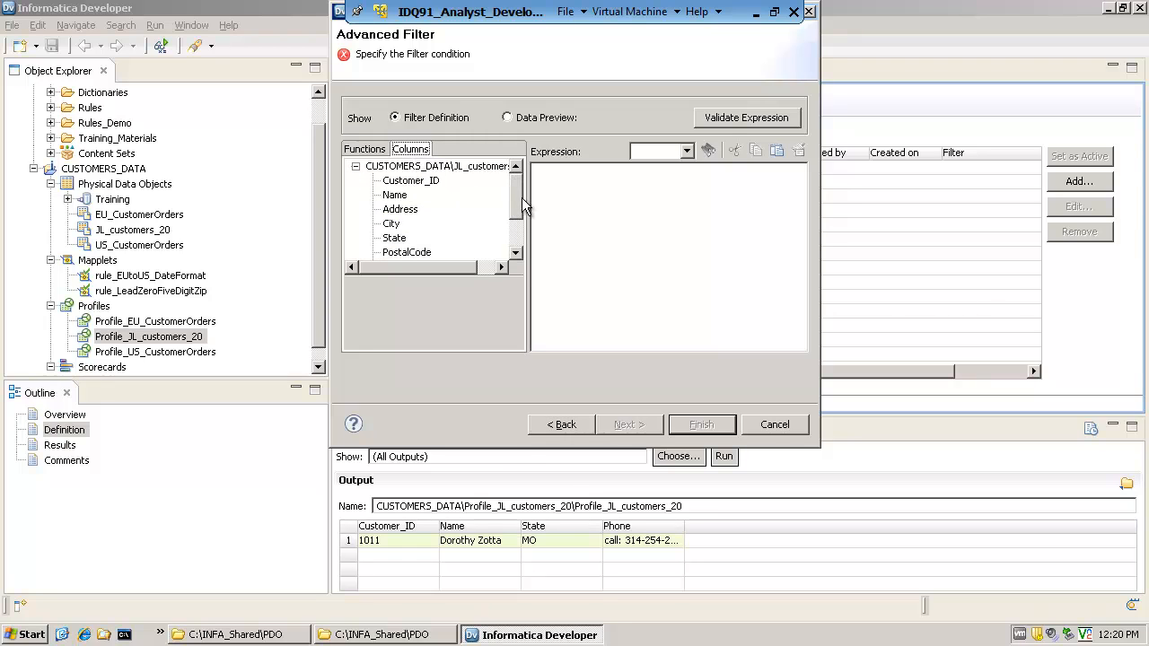
{"action": "left_click_drag", "start_coordinate": [520, 198], "coordinate": [517, 232]}
{"action": "double_click", "coordinate": [398, 253]}
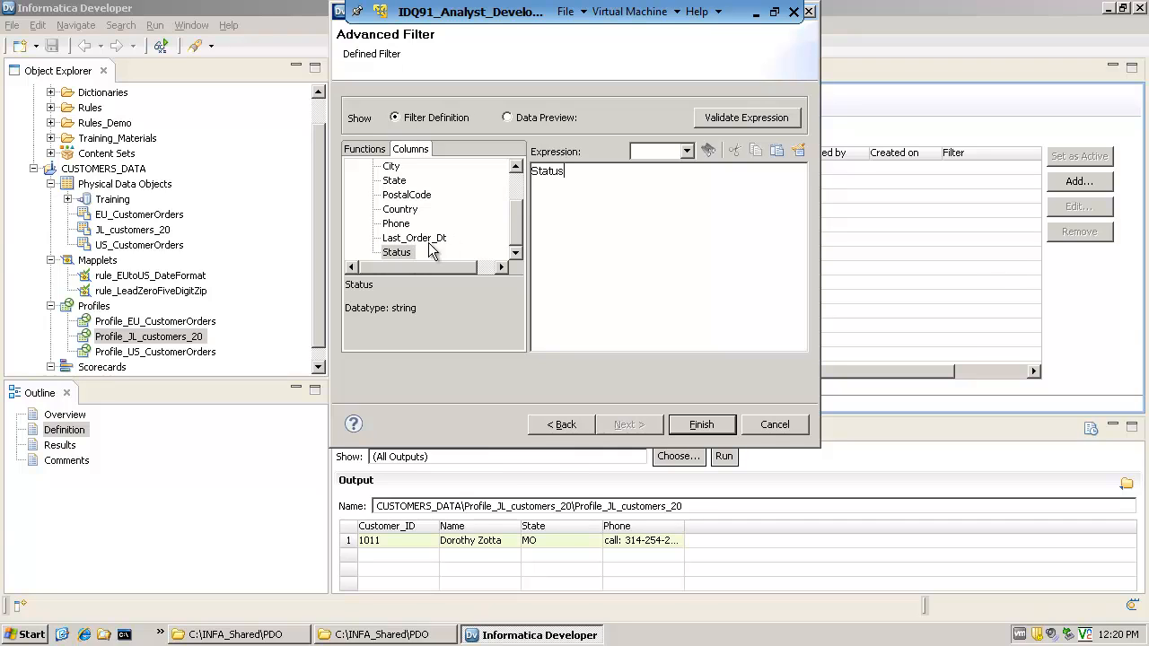
{"action": "type", "text": "='A"}
{"action": "left_click", "coordinate": [709, 431]}
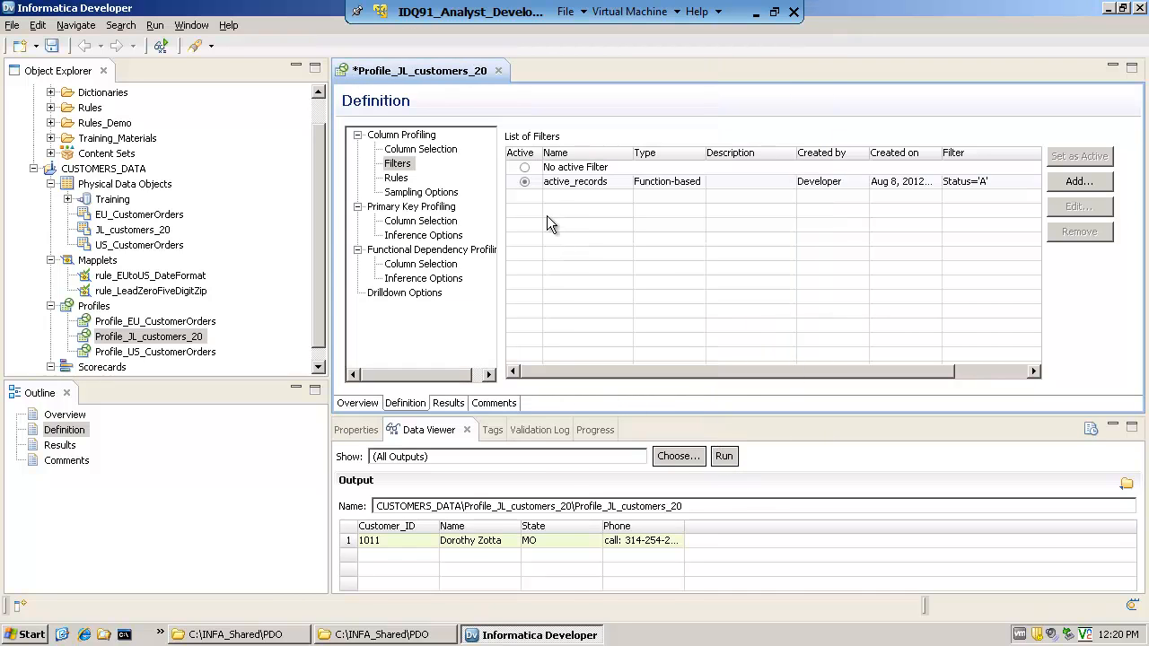
Switch the profile to no active filter and make active_records the active filter again
{"action": "left_click", "coordinate": [524, 167]}
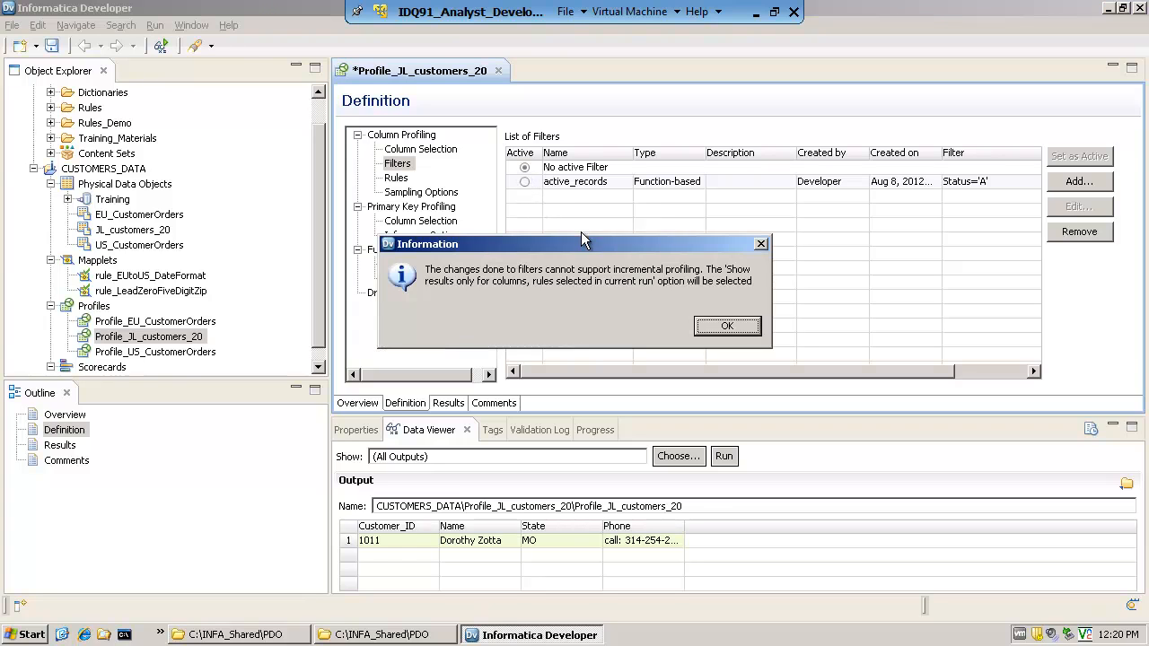
{"action": "left_click", "coordinate": [709, 327]}
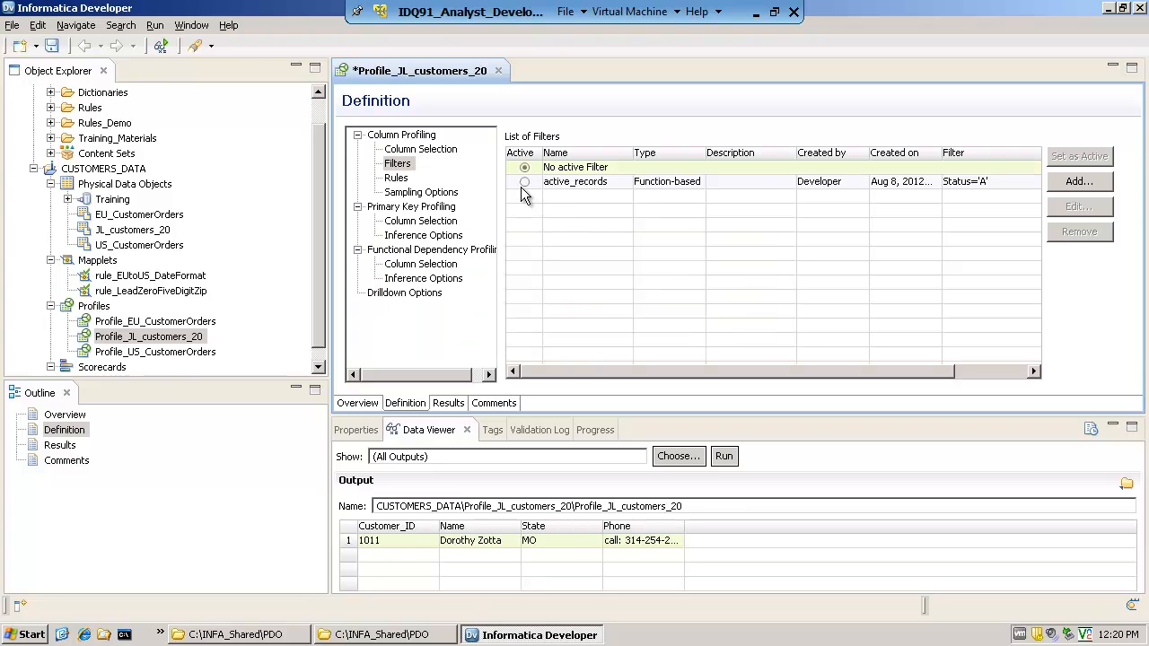
{"action": "left_click", "coordinate": [524, 182]}
{"action": "left_click", "coordinate": [727, 327]}
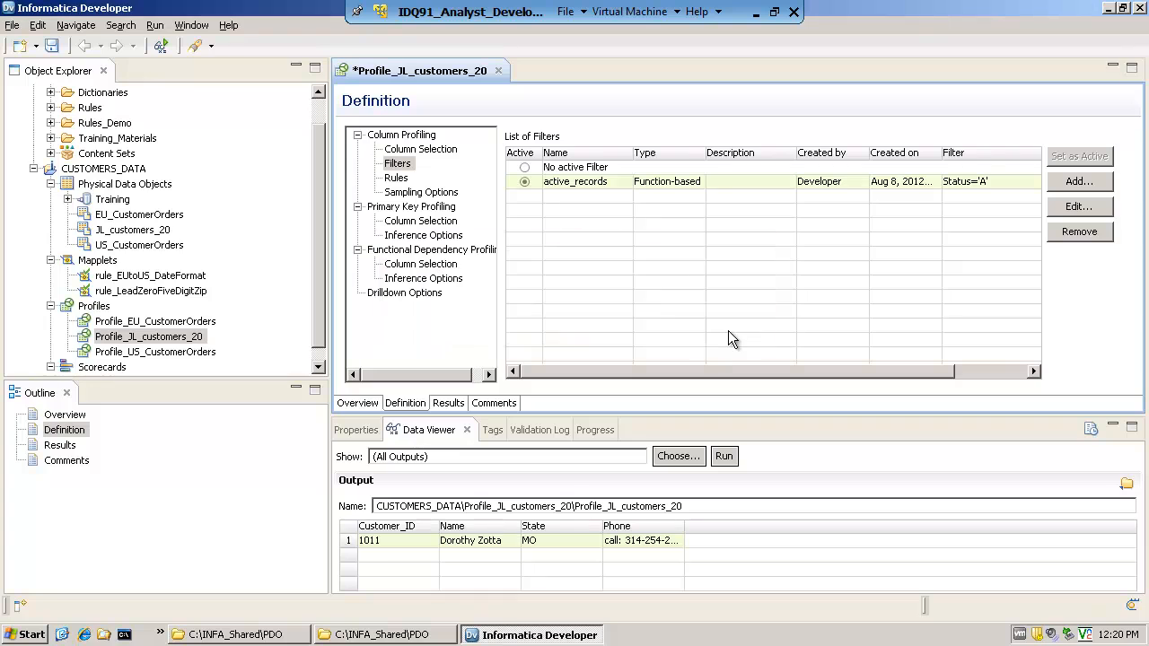
Save and run Profile_JL_customers_20 with the active_records filter, and open its results
{"action": "right_click", "coordinate": [169, 340]}
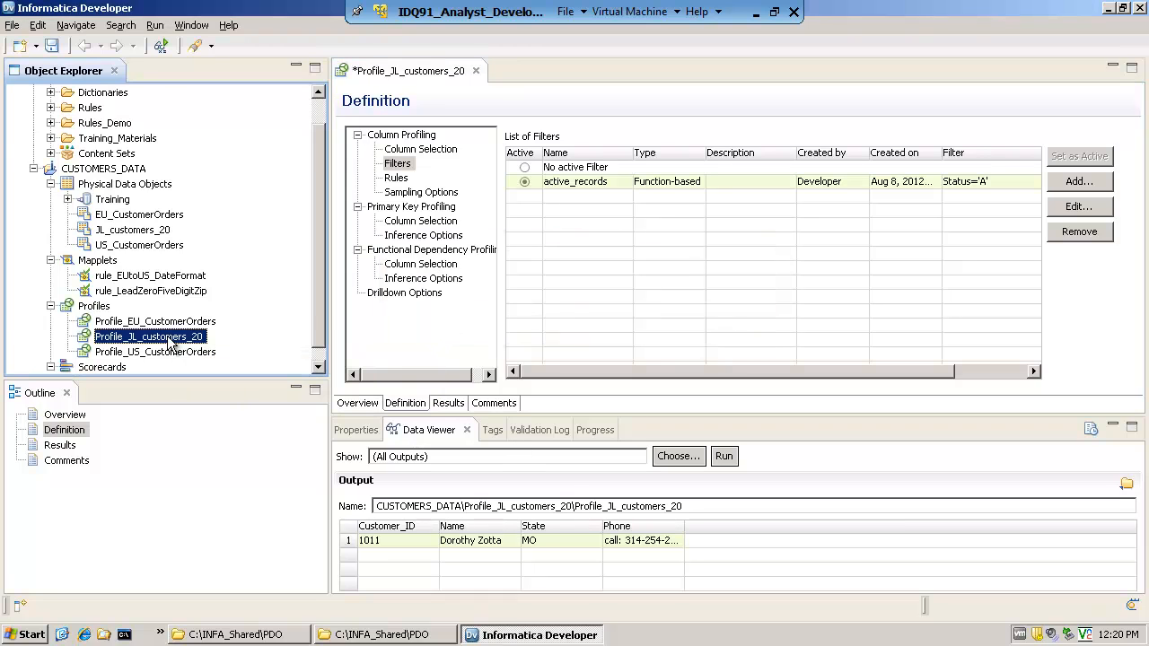
{"action": "left_click", "coordinate": [213, 282]}
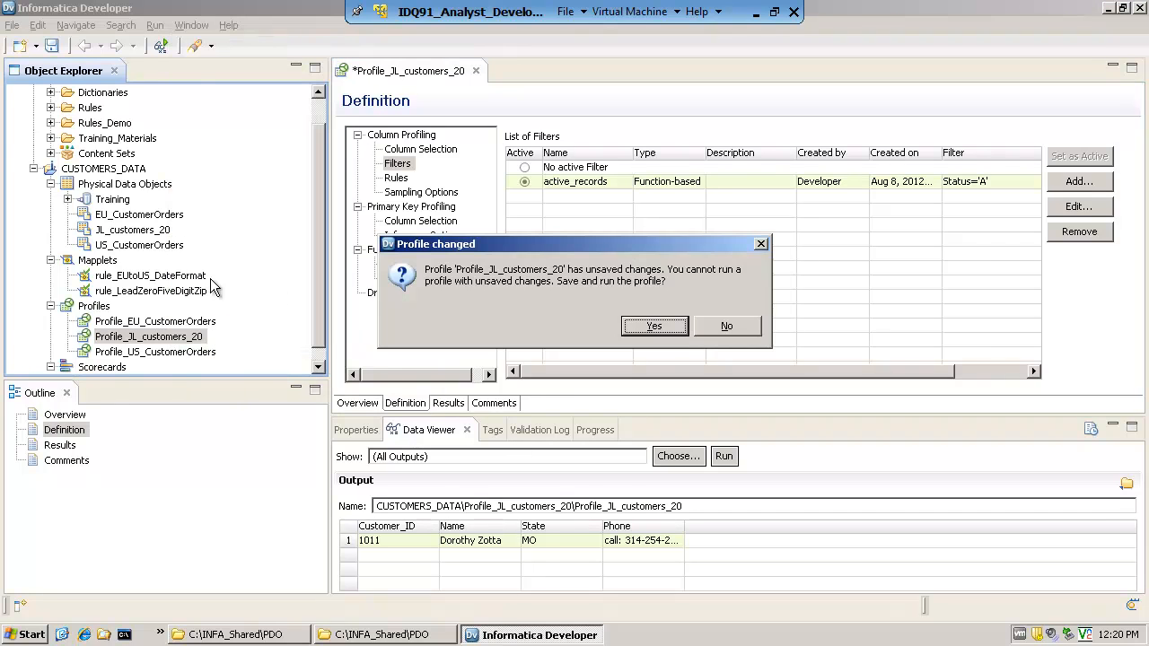
{"action": "left_click", "coordinate": [655, 328]}
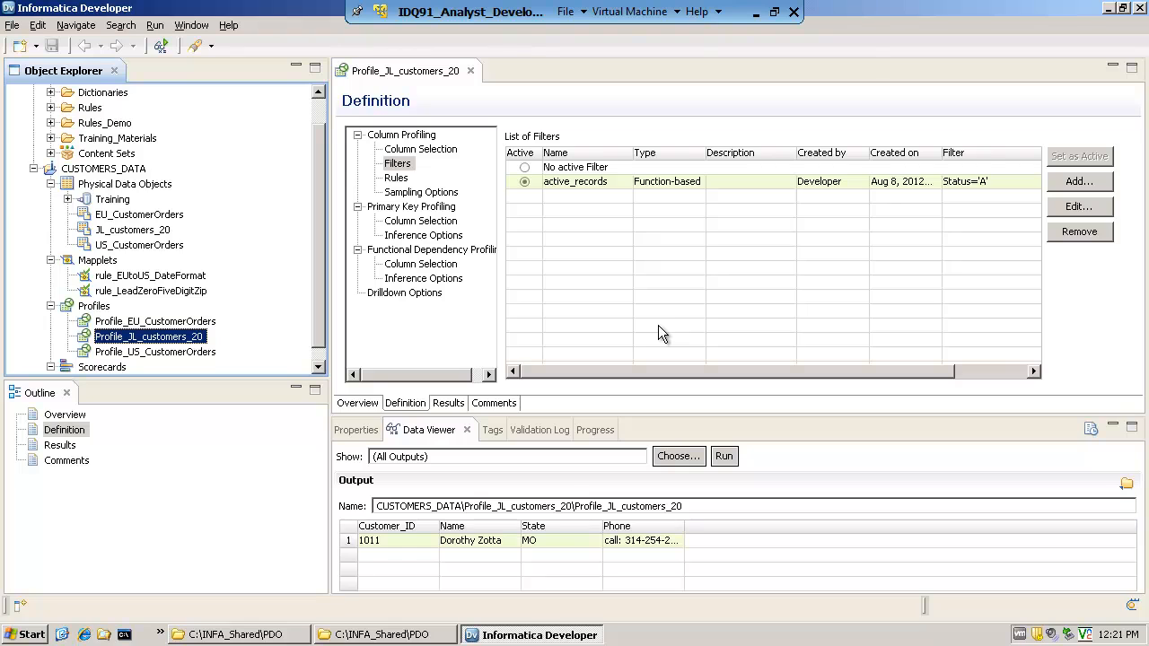
{"action": "left_click", "coordinate": [448, 403]}
View the value frequencies of the Customer_ID and Status columns in the filtered results
{"action": "left_click", "coordinate": [586, 237]}
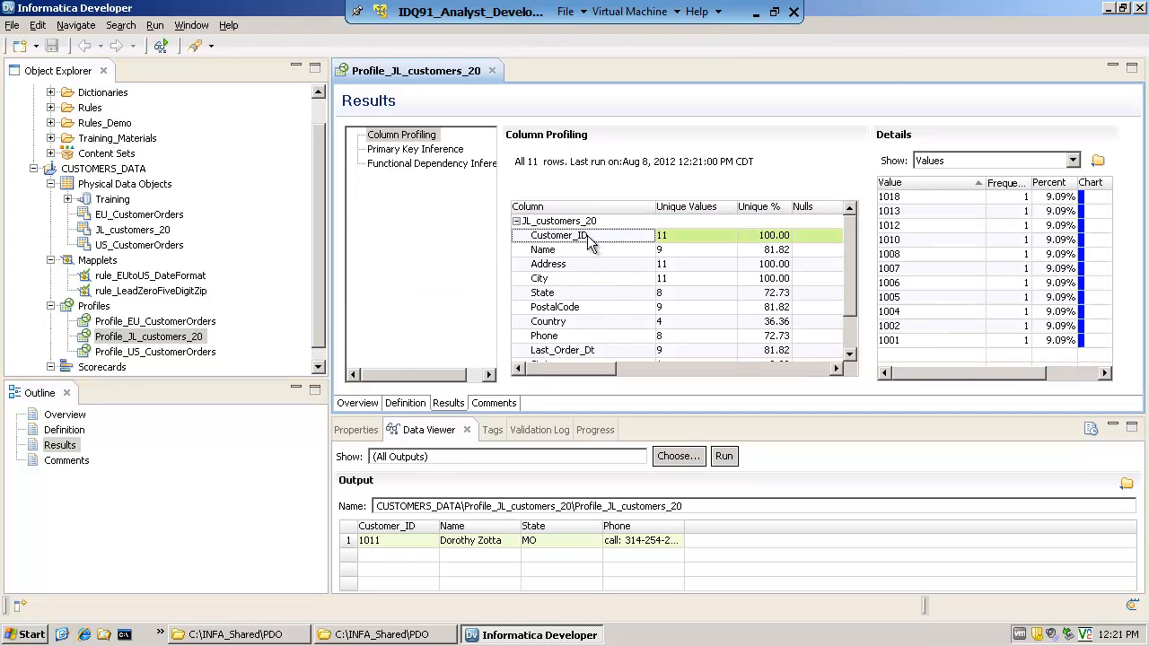
{"action": "left_click_drag", "start_coordinate": [848, 271], "coordinate": [853, 312]}
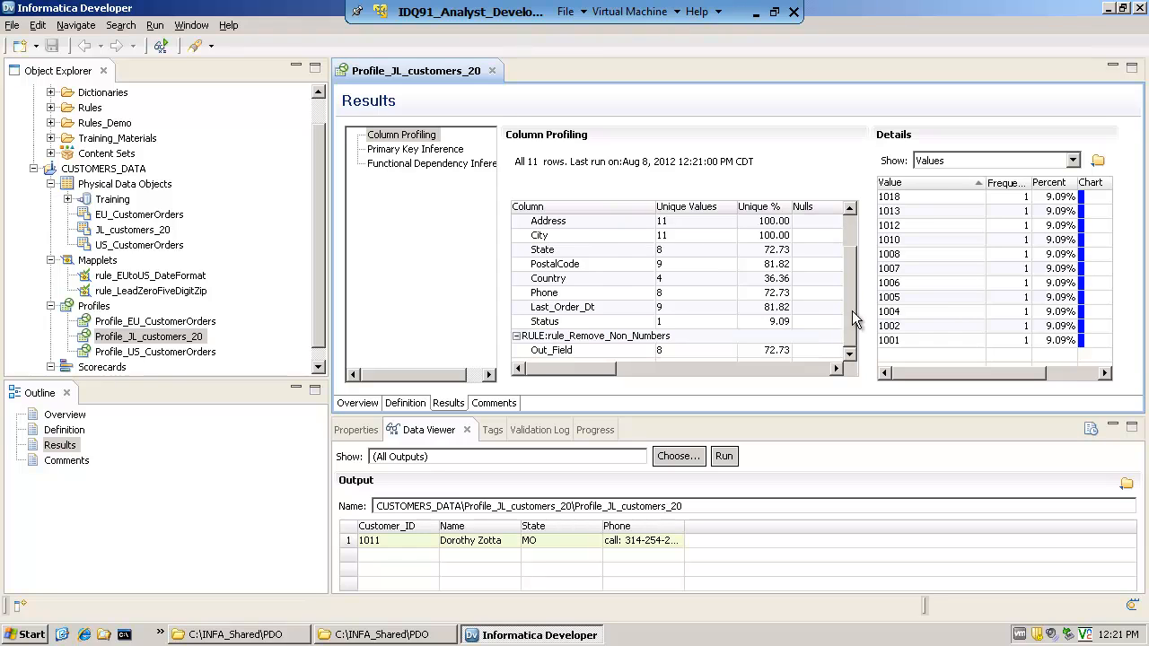
{"action": "left_click", "coordinate": [551, 323]}
{"action": "left_click", "coordinate": [892, 198]}
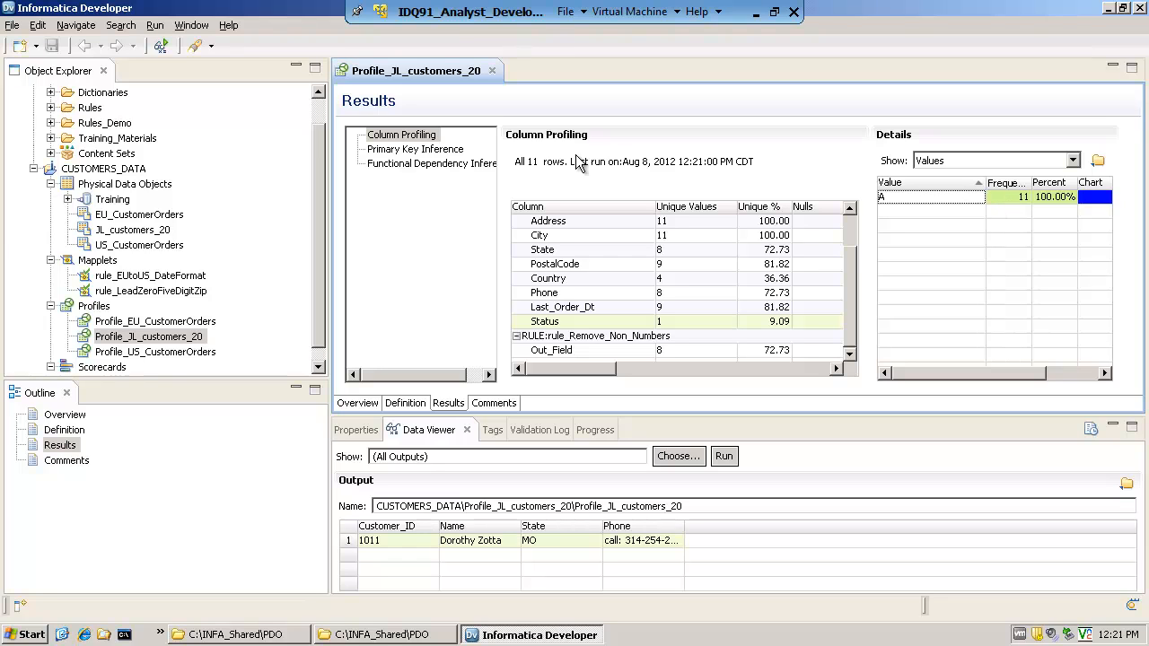
Set the profile to No active Filter, and save and run Profile_JL_customers_20 again
{"action": "left_click", "coordinate": [405, 403]}
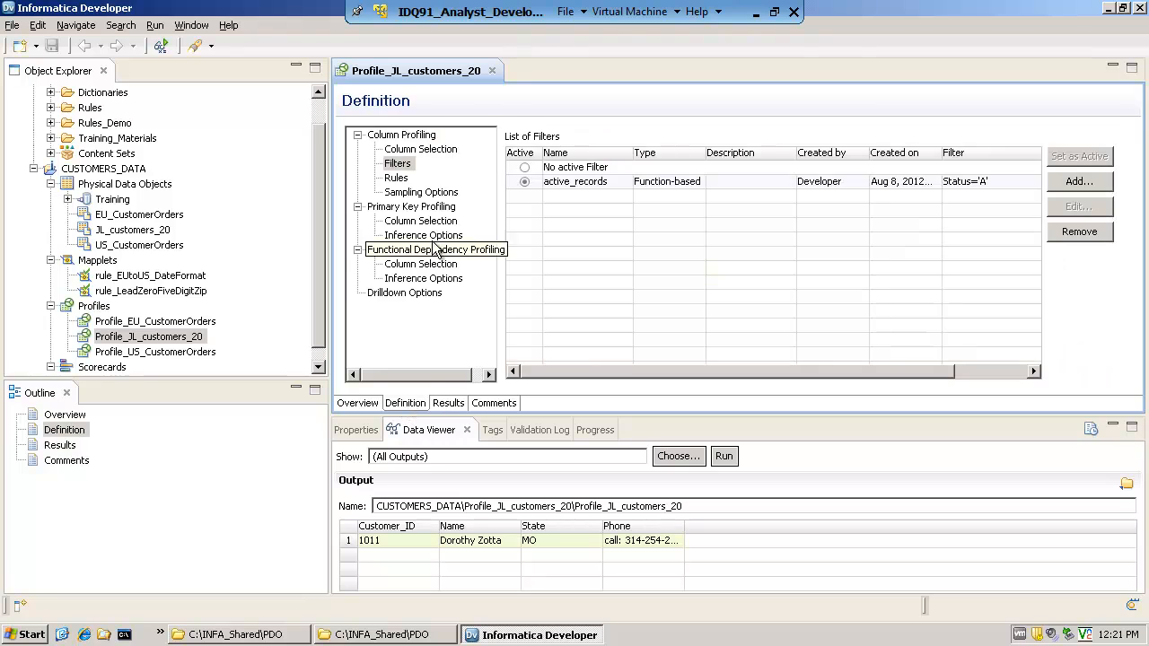
{"action": "left_click", "coordinate": [400, 166]}
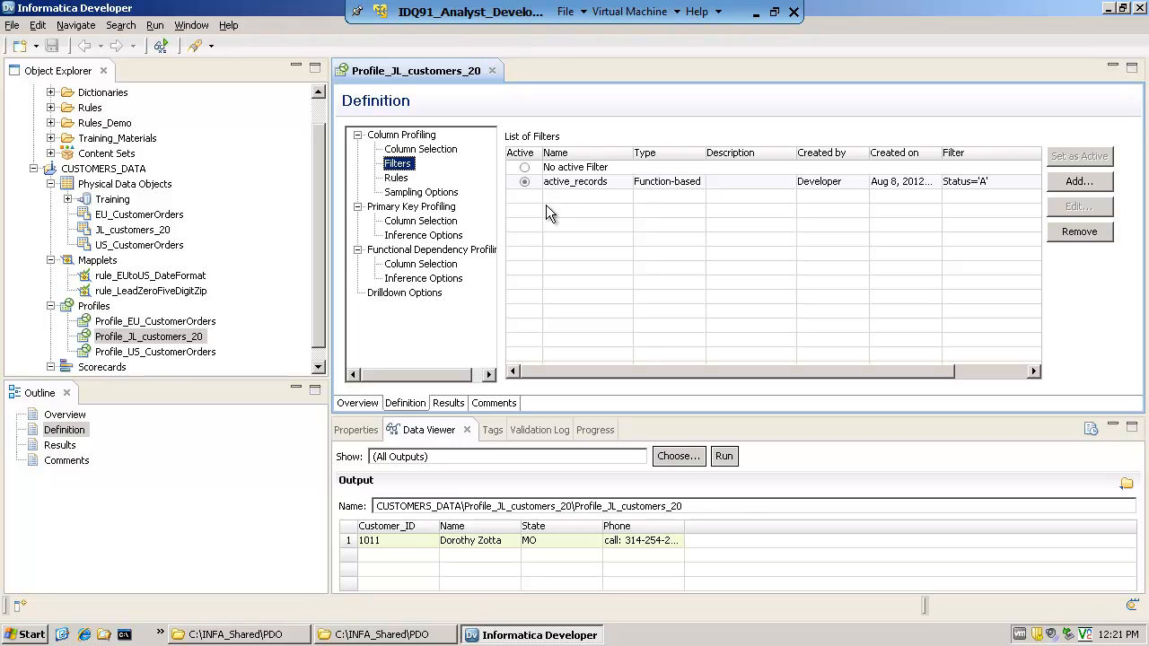
{"action": "left_click", "coordinate": [524, 168]}
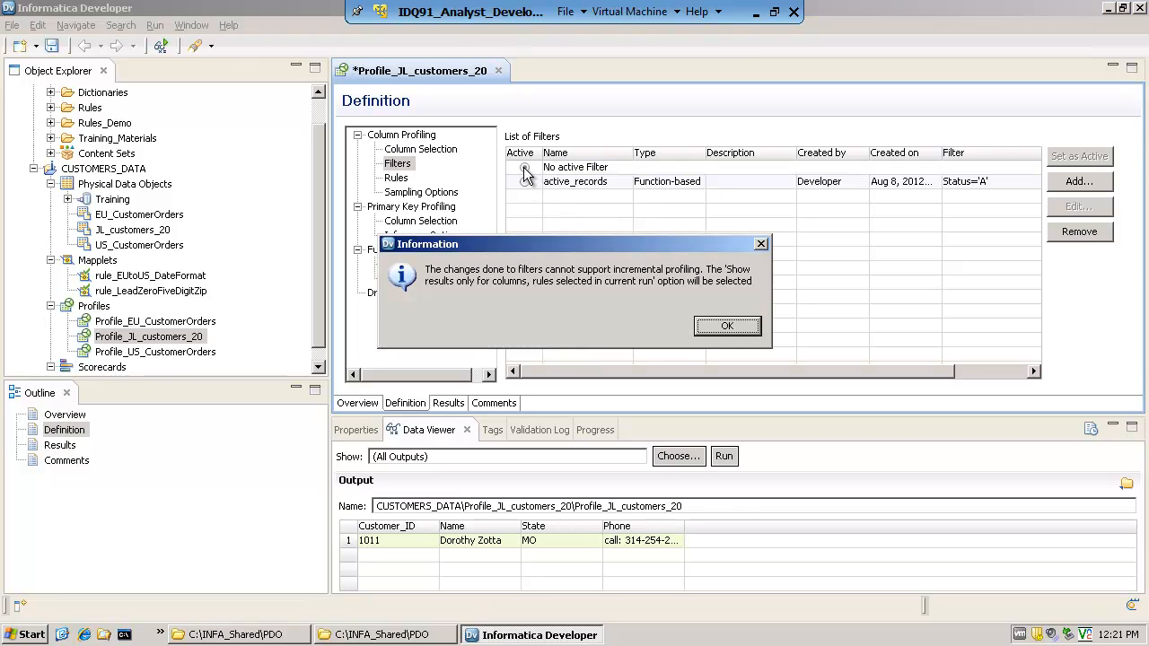
{"action": "left_click", "coordinate": [726, 327]}
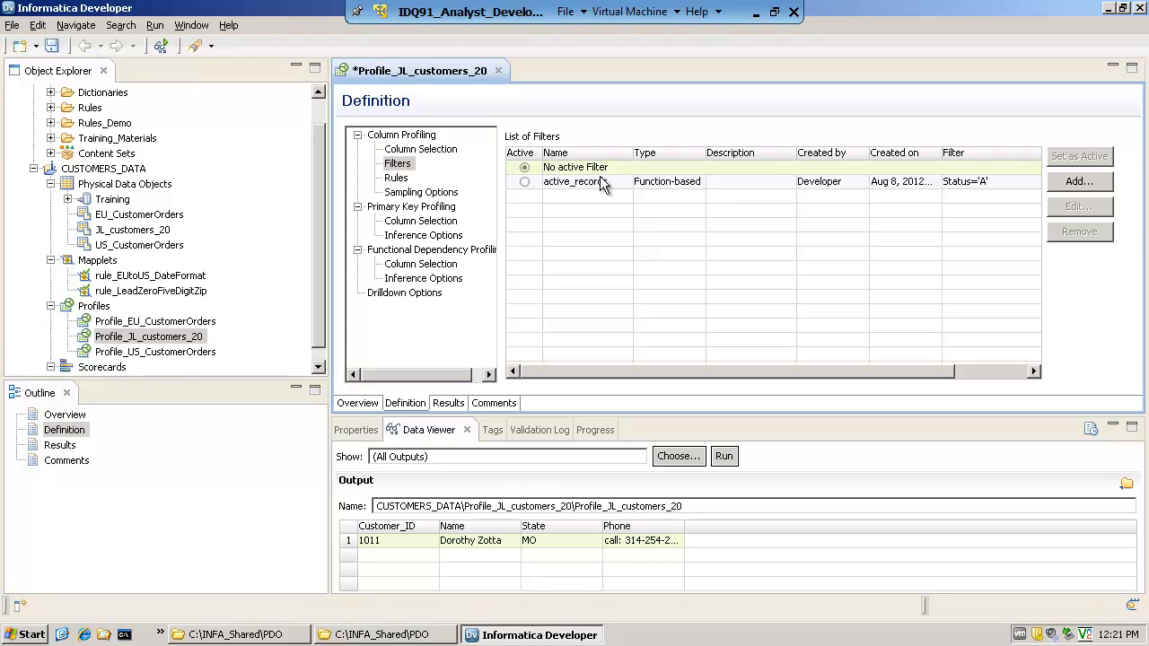
{"action": "right_click", "coordinate": [191, 341]}
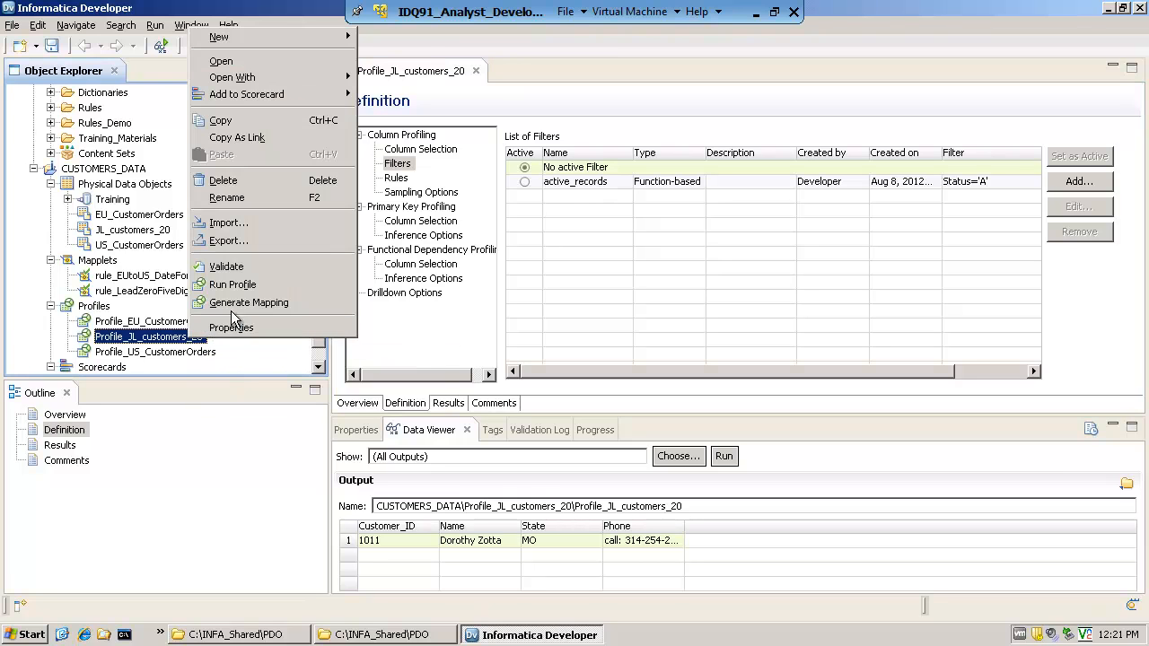
{"action": "left_click", "coordinate": [233, 286]}
{"action": "key", "text": "Return"}
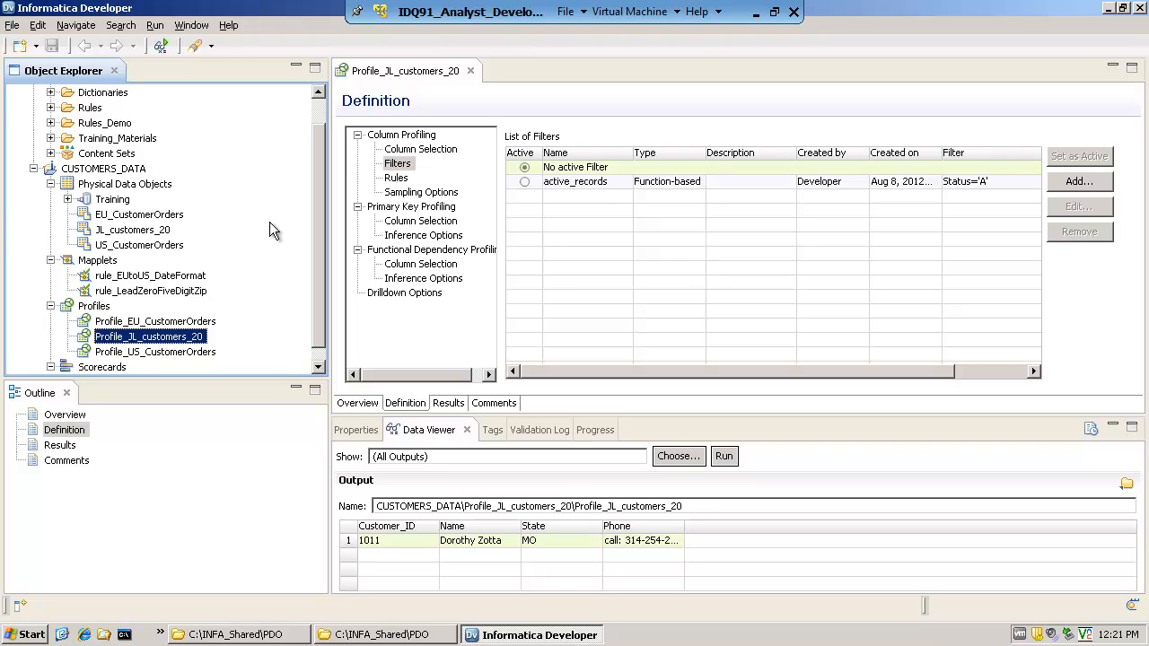
Collapse the Physical Data Objects, Mapplets and Profiles groups of the CUSTOMERS_DATA project
{"action": "left_click", "coordinate": [51, 184]}
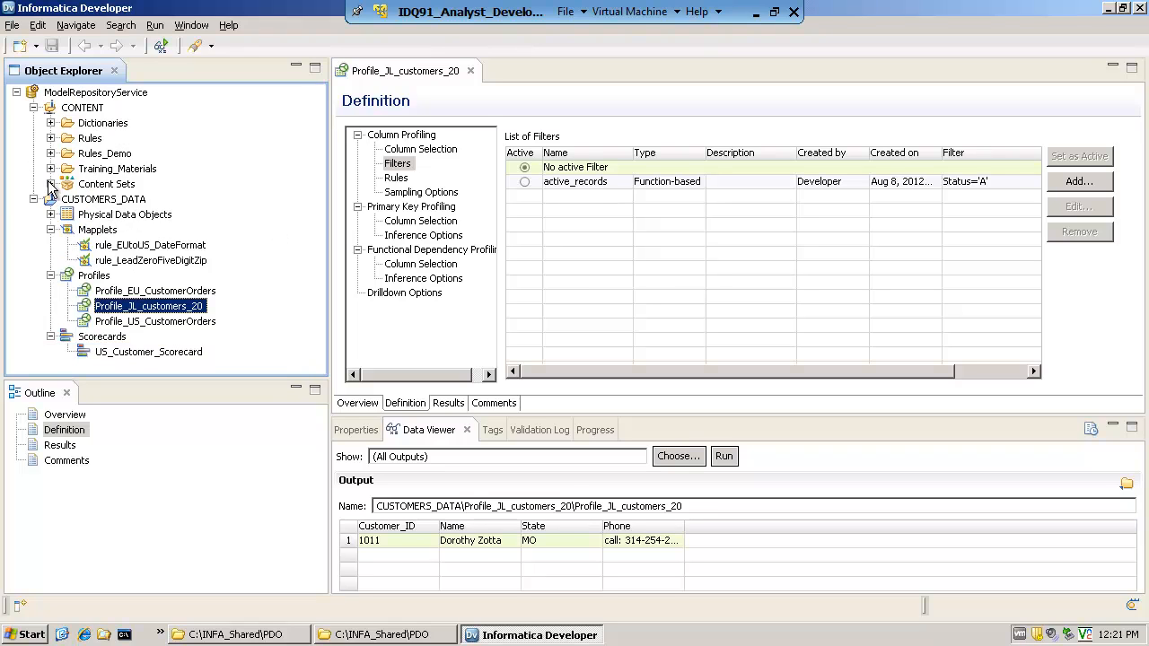
{"action": "left_click", "coordinate": [51, 230]}
{"action": "left_click", "coordinate": [51, 246]}
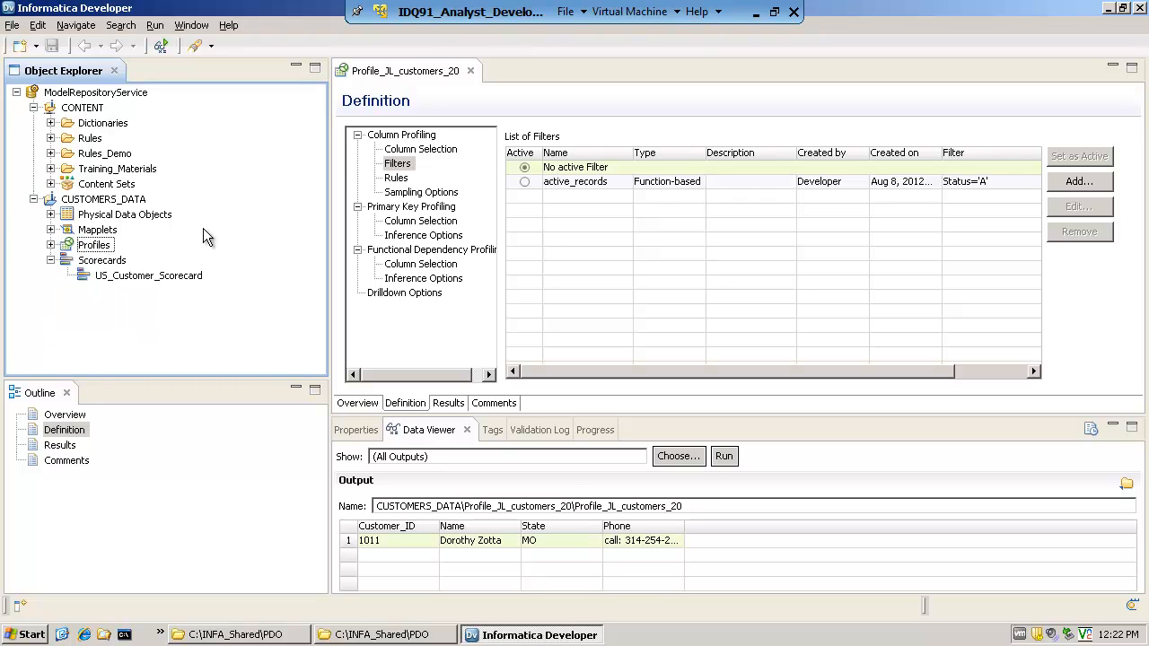
Open rule_Remove_Non_Numbers from the mapplets in the Training_Materials folder of the CONTENT project
{"action": "left_click", "coordinate": [52, 169]}
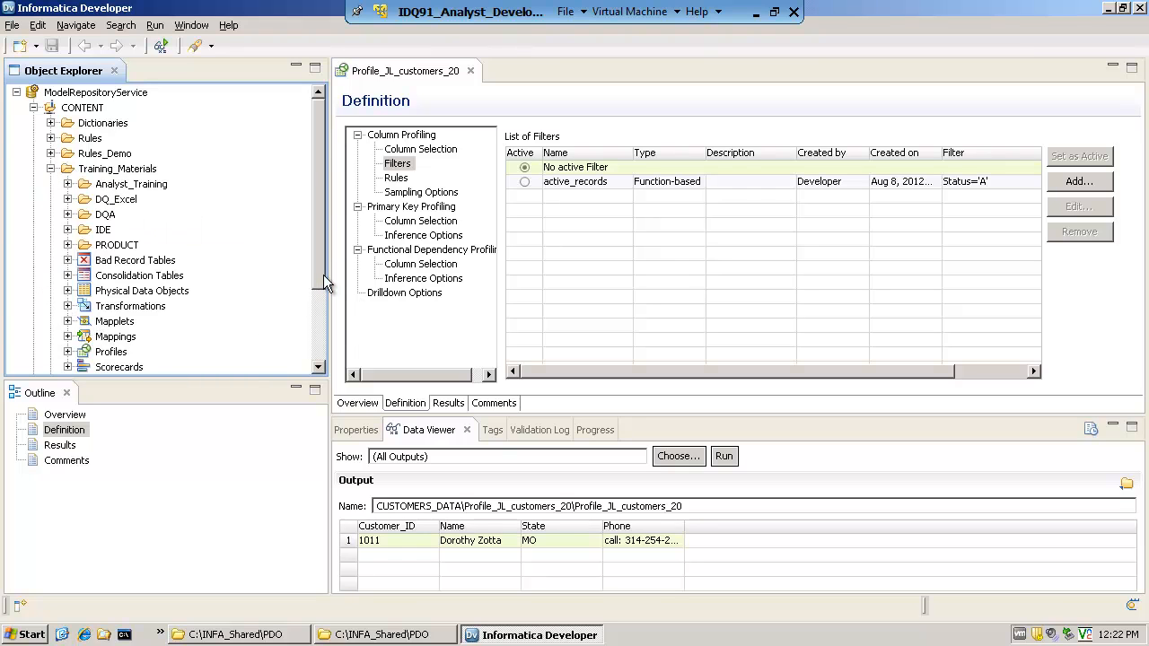
{"action": "left_click_drag", "start_coordinate": [323, 275], "coordinate": [313, 317]}
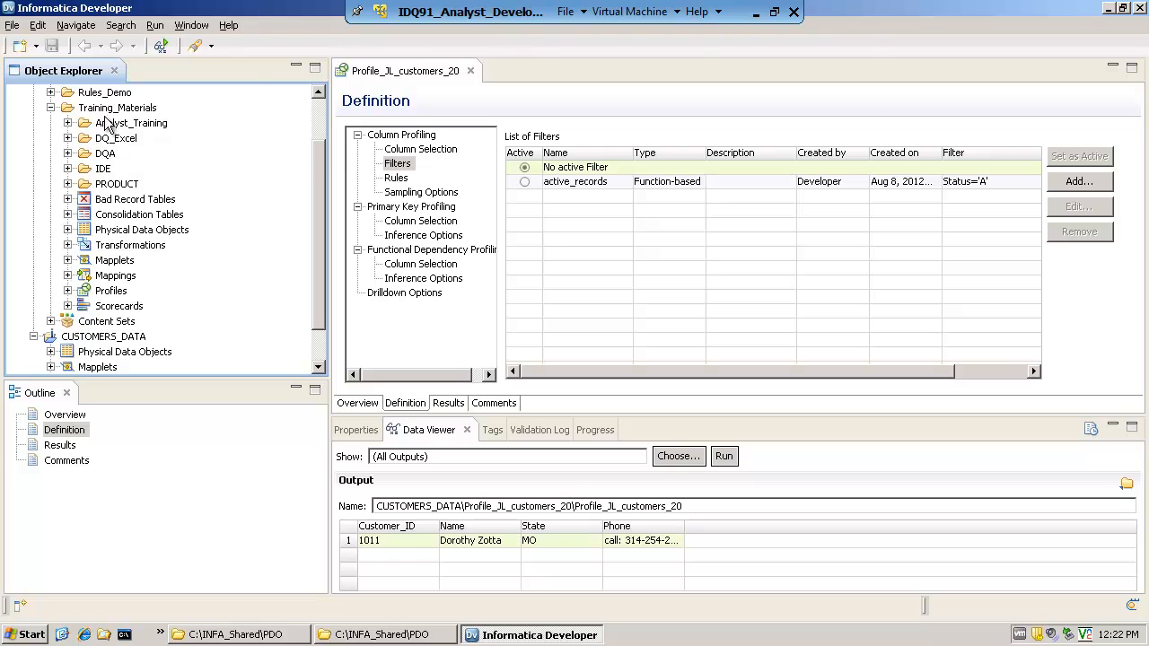
{"action": "left_click", "coordinate": [68, 260]}
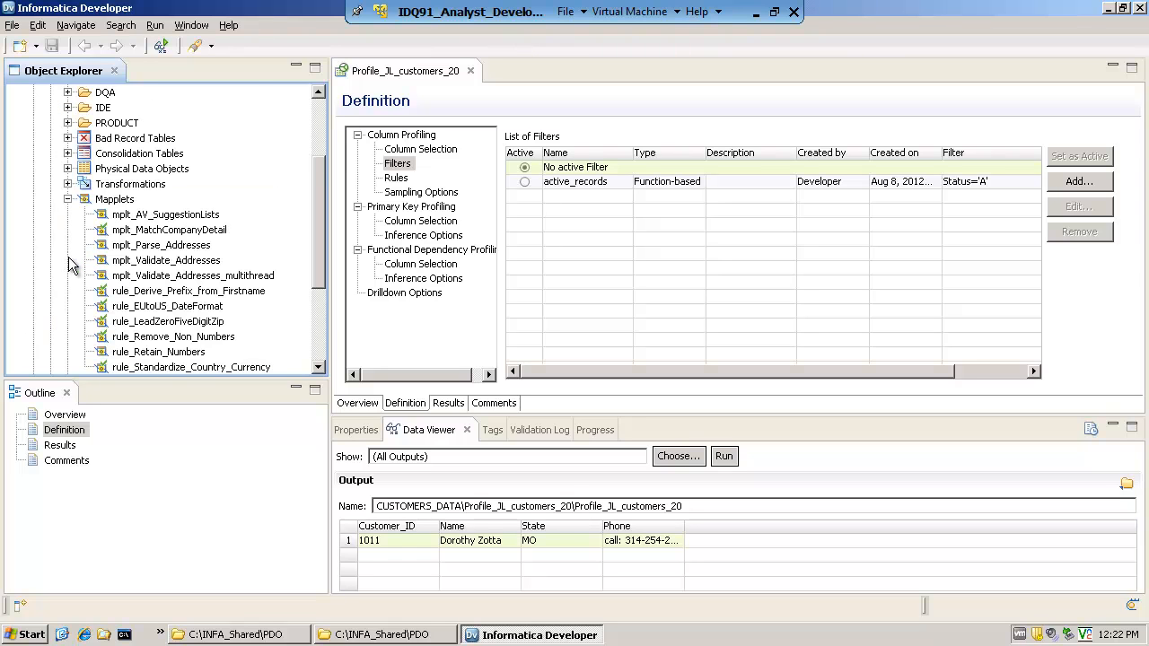
{"action": "left_click_drag", "start_coordinate": [327, 255], "coordinate": [325, 277]}
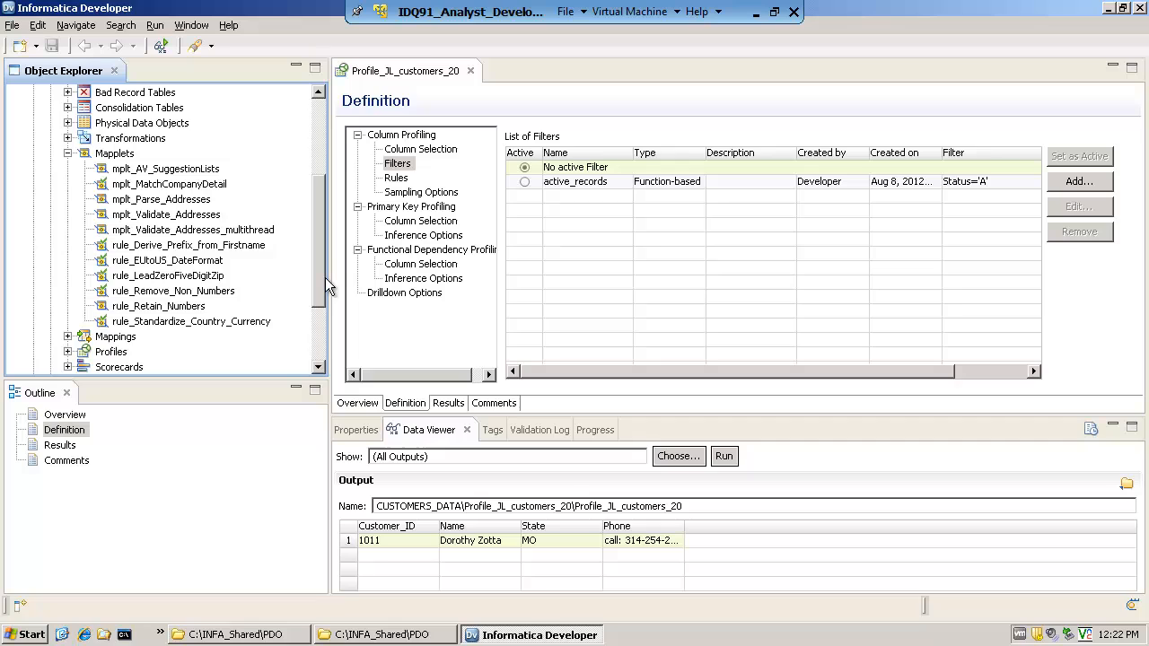
{"action": "left_click", "coordinate": [175, 308]}
{"action": "left_click", "coordinate": [180, 293]}
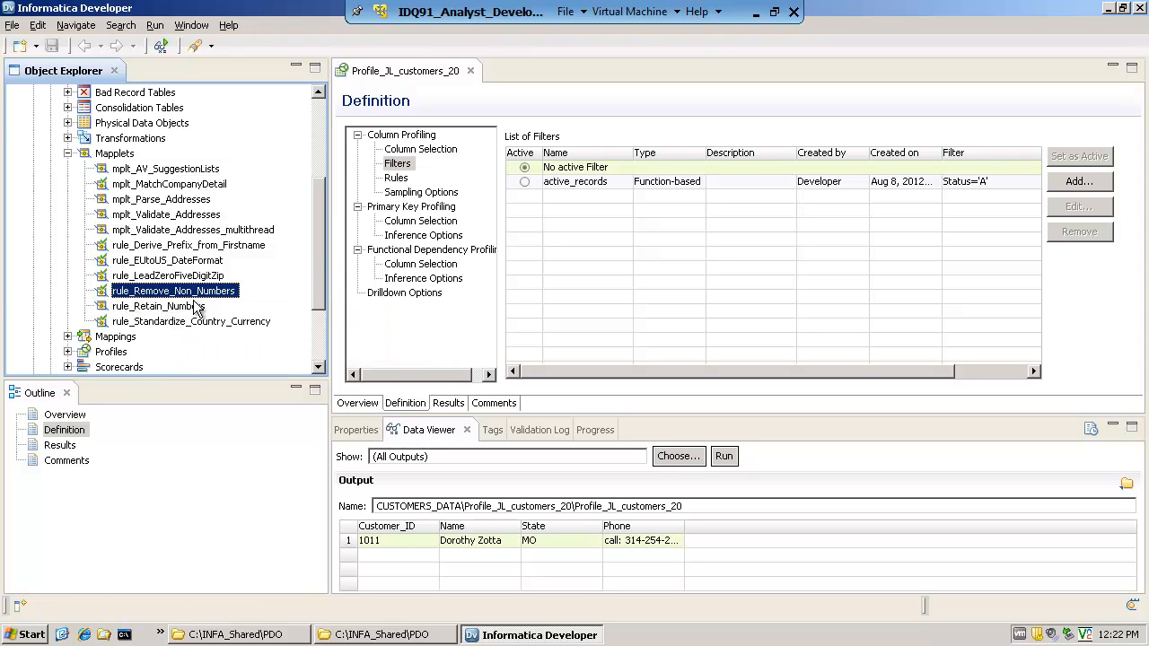
{"action": "mouse_move", "coordinate": [190, 299]}
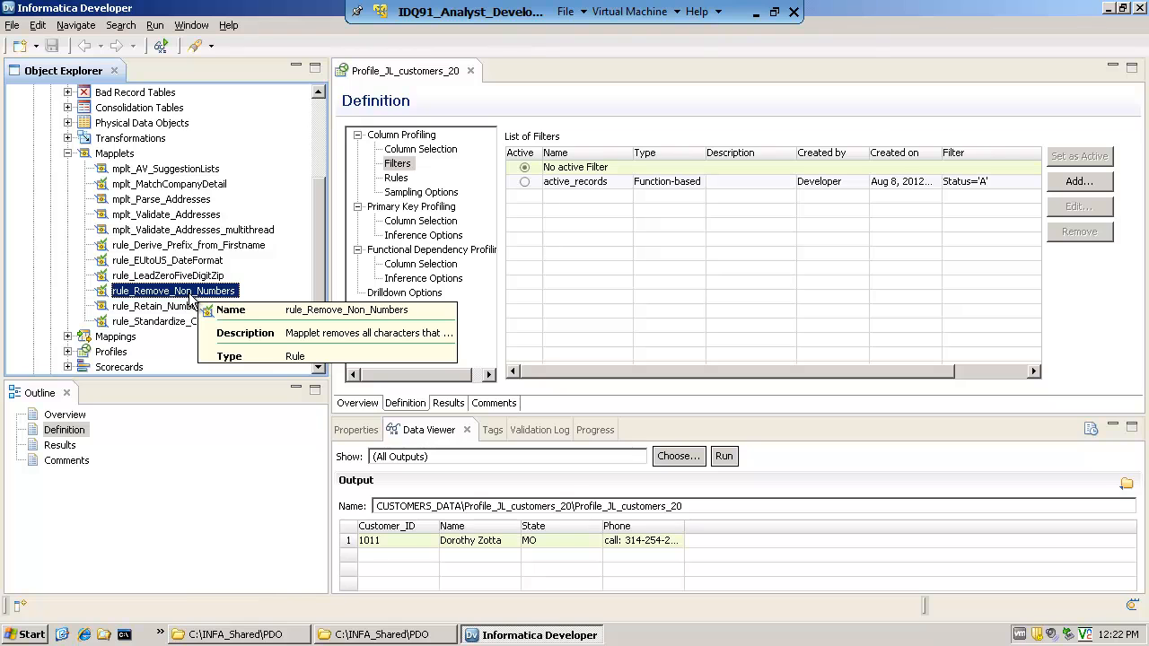
{"action": "double_click", "coordinate": [190, 296]}
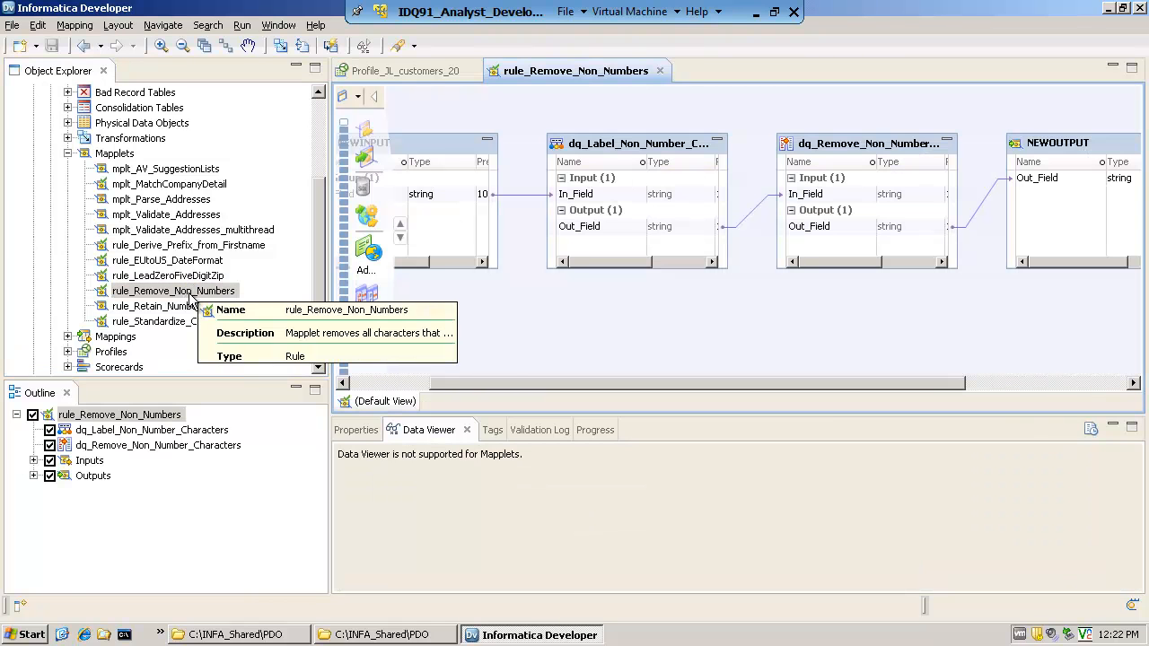
Arrange all objects of the mapplet as icons and view its Validate As options without validating
{"action": "right_click", "coordinate": [553, 334]}
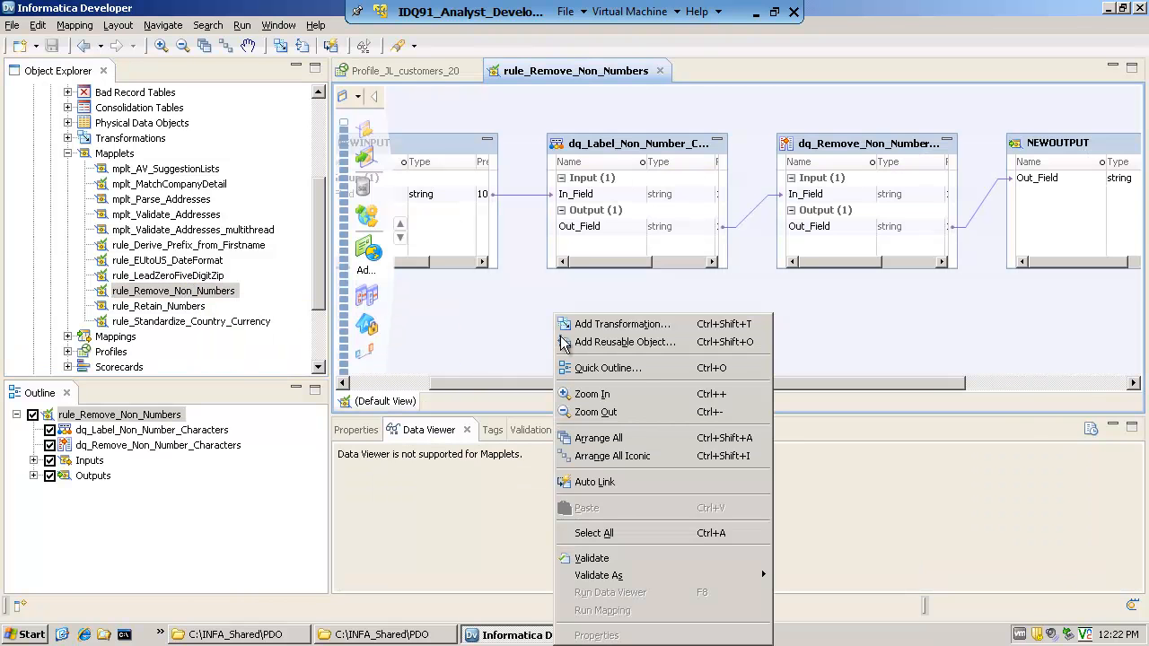
{"action": "left_click", "coordinate": [650, 456]}
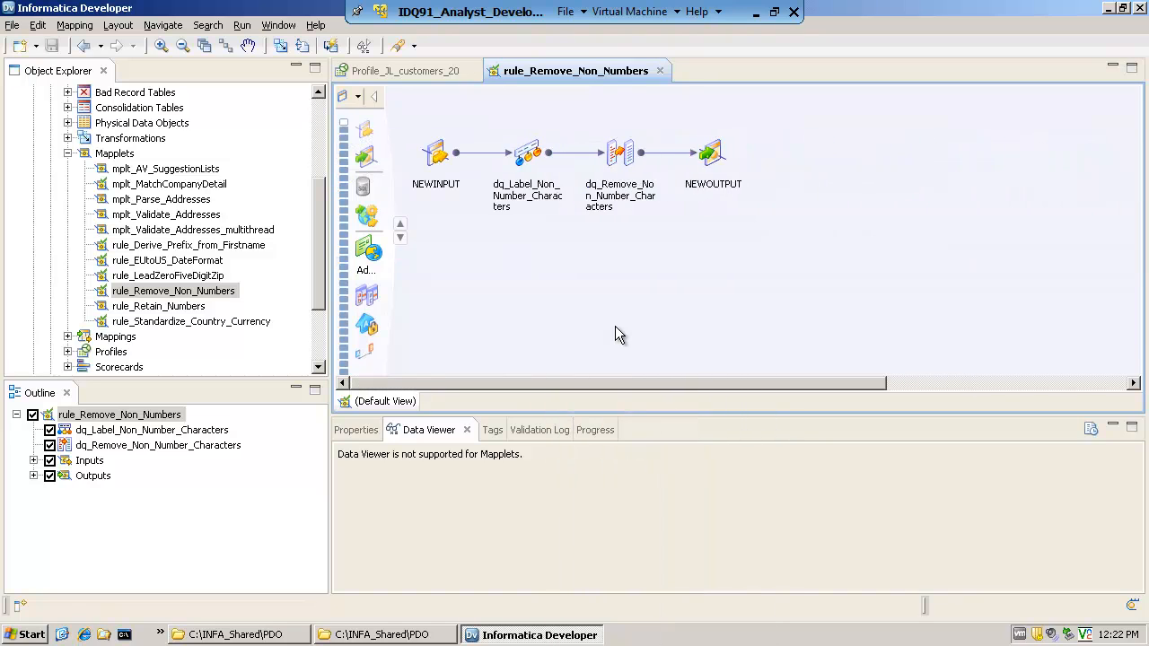
{"action": "right_click", "coordinate": [512, 287]}
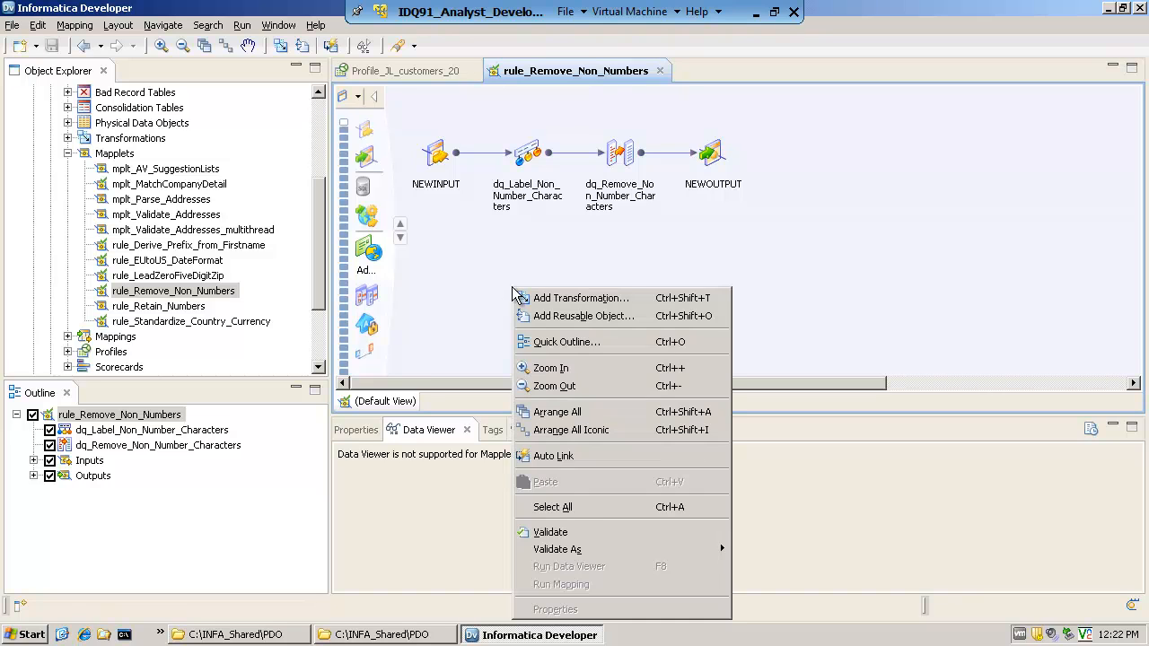
{"action": "mouse_move", "coordinate": [682, 549]}
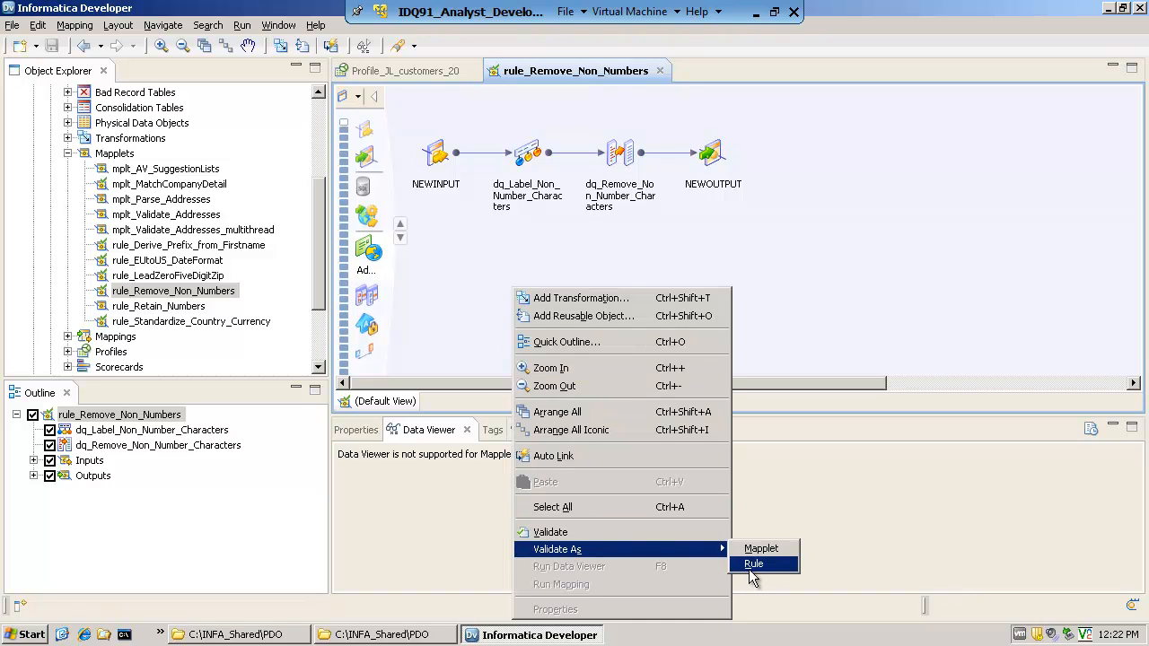
{"action": "left_click", "coordinate": [846, 236]}
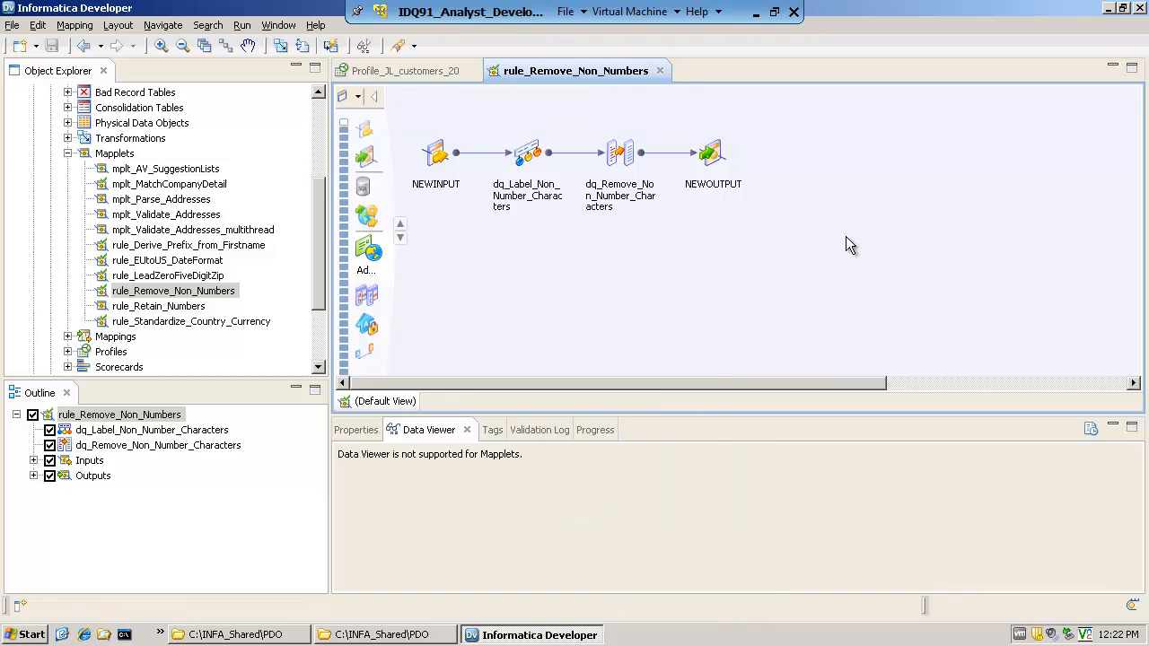
Inspect the mapplet's objects from NEWINPUT to NEWOUTPUT, and arrange all of them in the expanded layout
{"action": "left_click", "coordinate": [437, 156]}
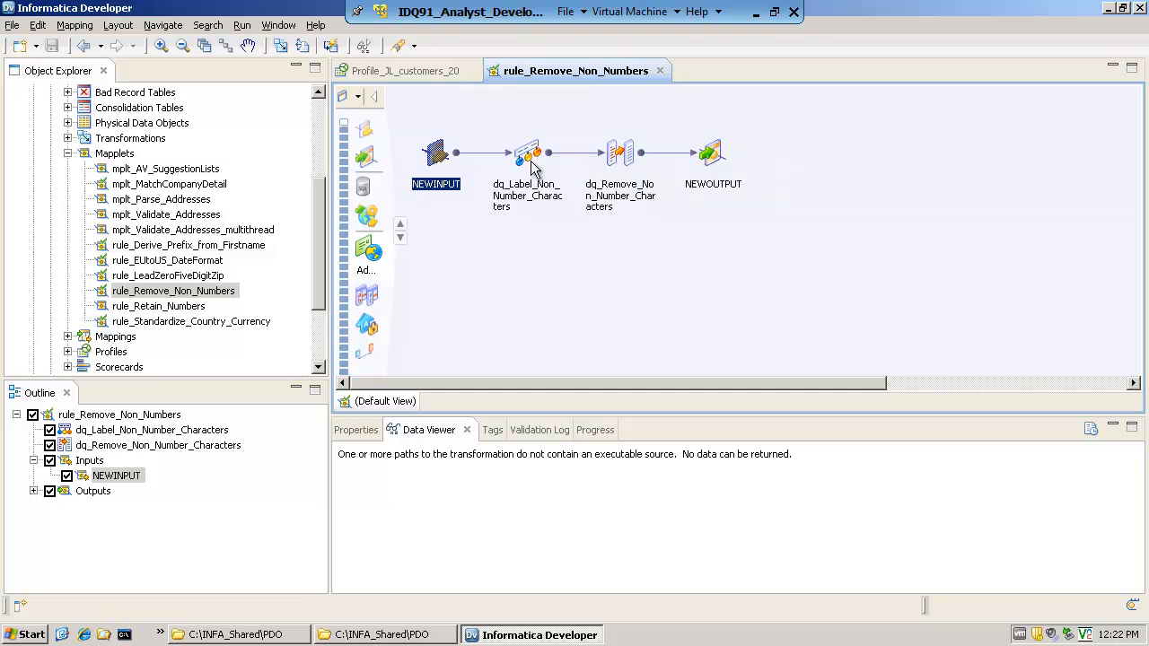
{"action": "mouse_move", "coordinate": [540, 162]}
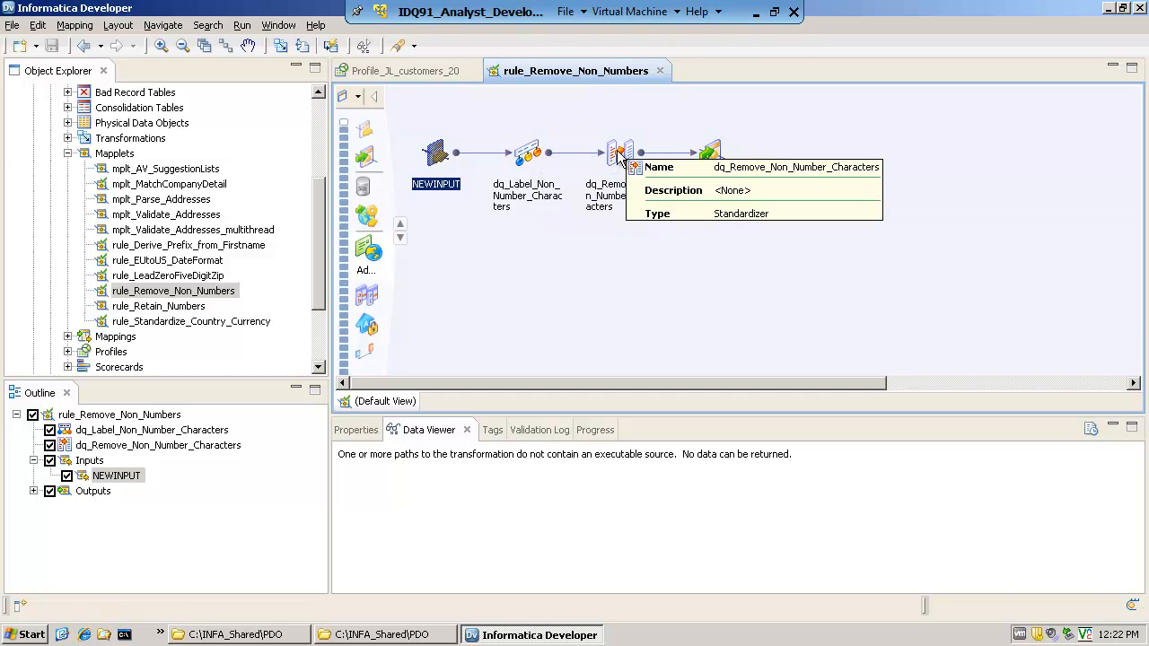
{"action": "mouse_move", "coordinate": [716, 159]}
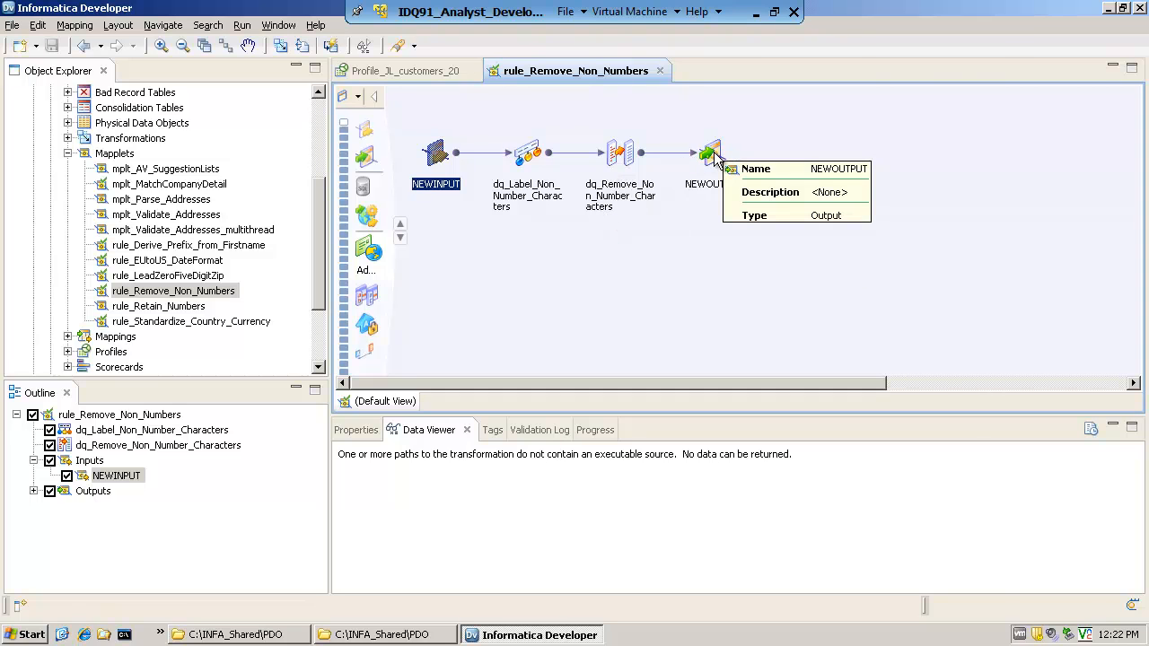
{"action": "right_click", "coordinate": [624, 114]}
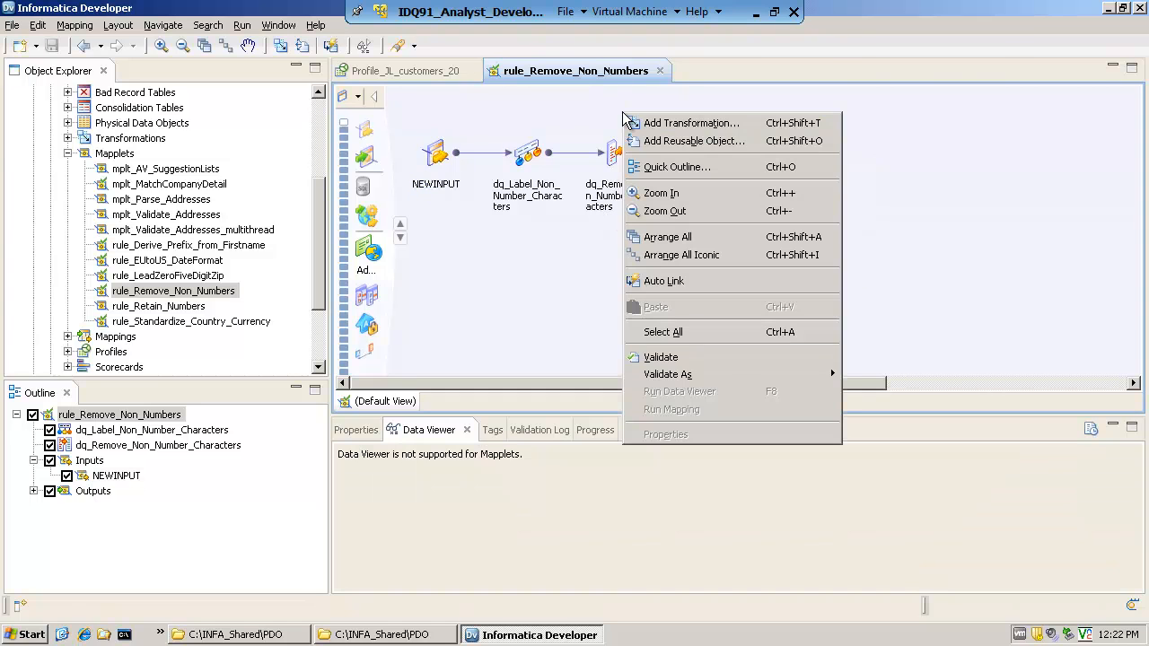
{"action": "left_click", "coordinate": [689, 237]}
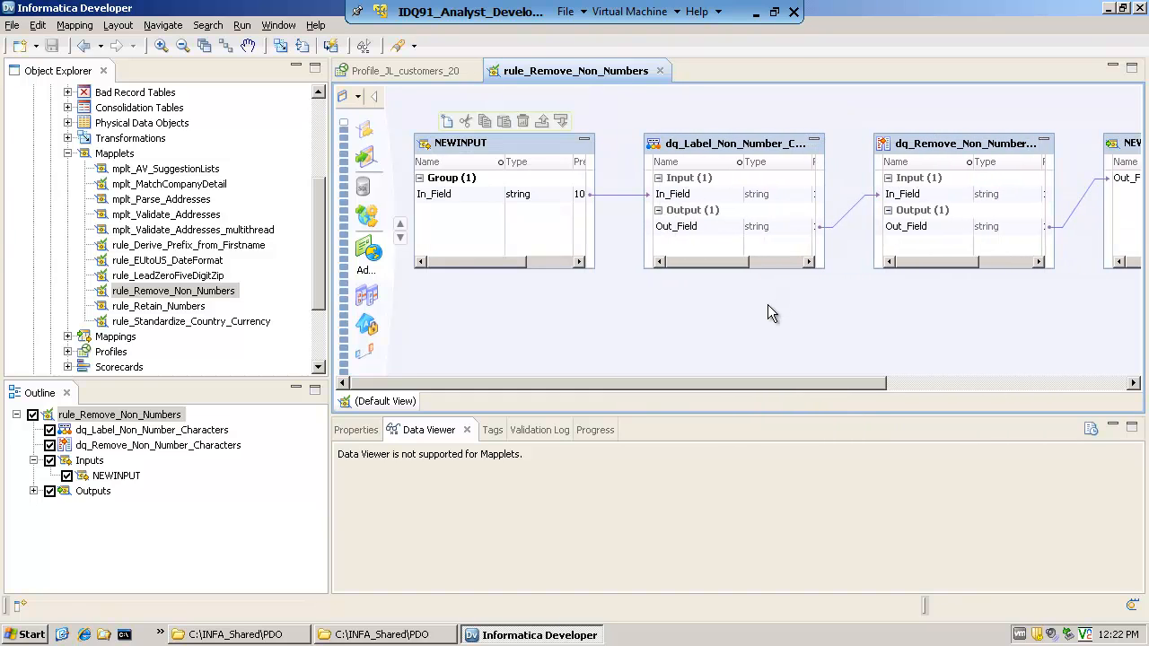
Collapse the Training_Materials mapplets and the CONTENT and CUSTOMERS_DATA projects, and minimize the program window
{"action": "left_click", "coordinate": [68, 155]}
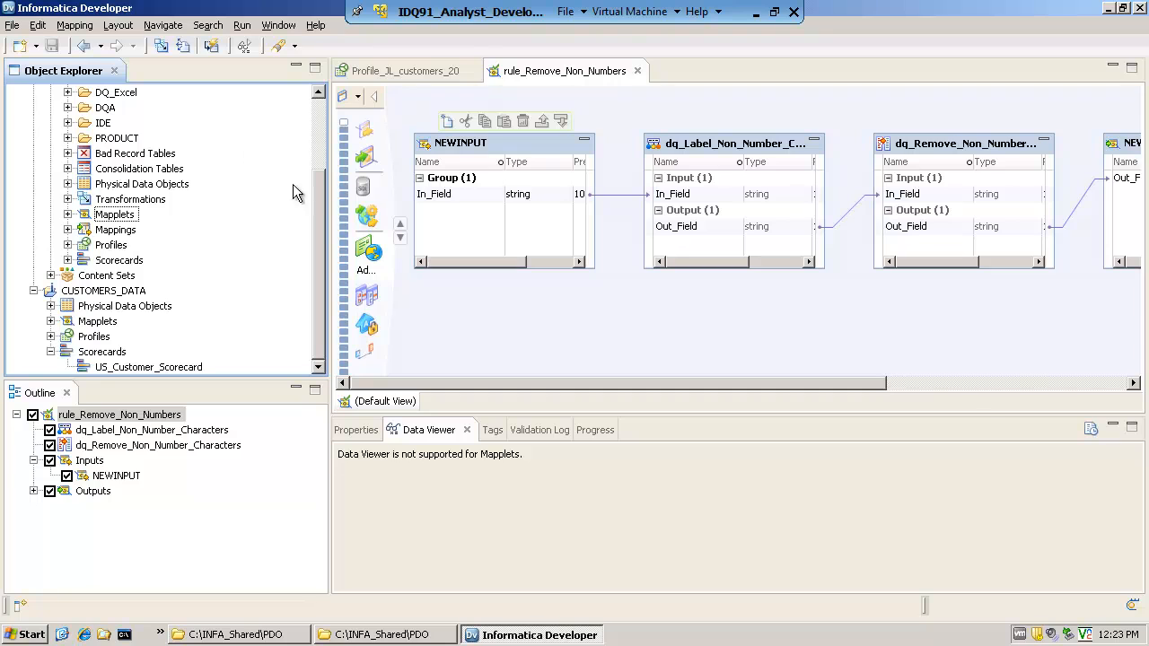
{"action": "scroll", "coordinate": [297, 193], "scroll_direction": "up", "scroll_amount": 3}
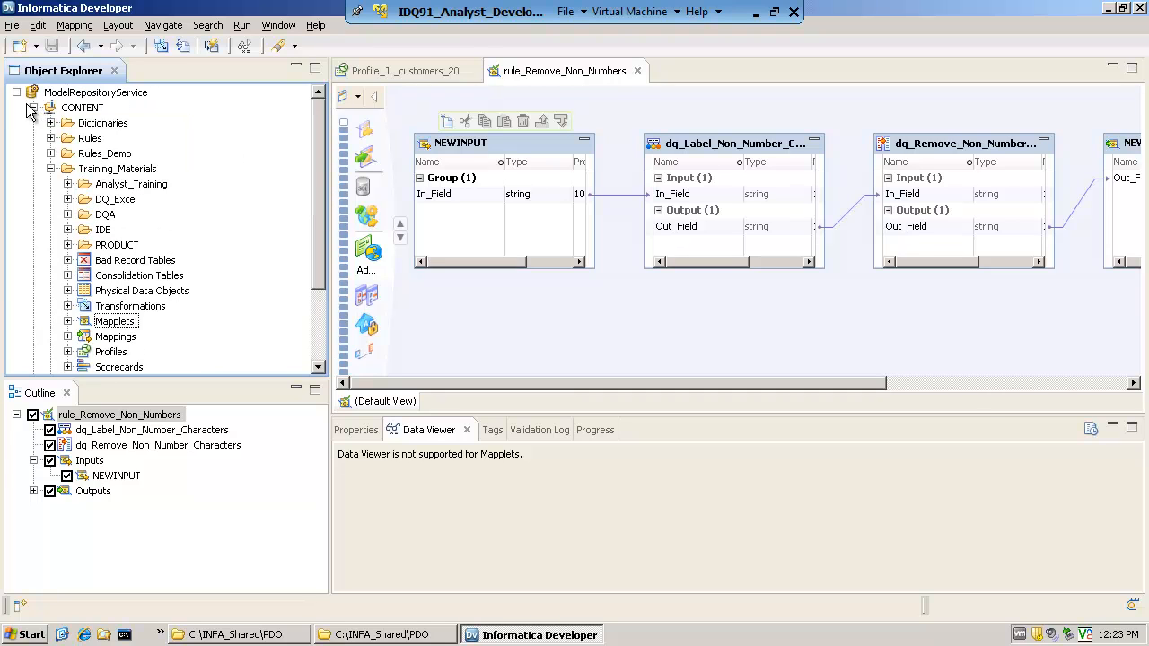
{"action": "left_click", "coordinate": [31, 109]}
{"action": "left_click", "coordinate": [34, 123]}
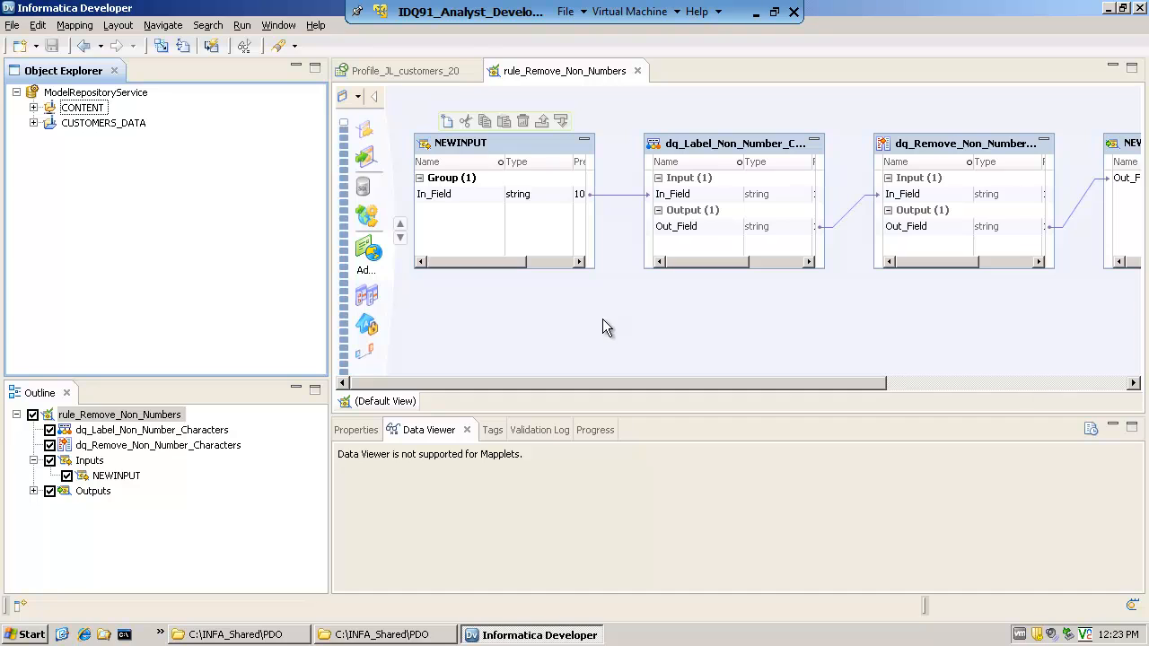
{"action": "left_click", "coordinate": [1109, 9]}
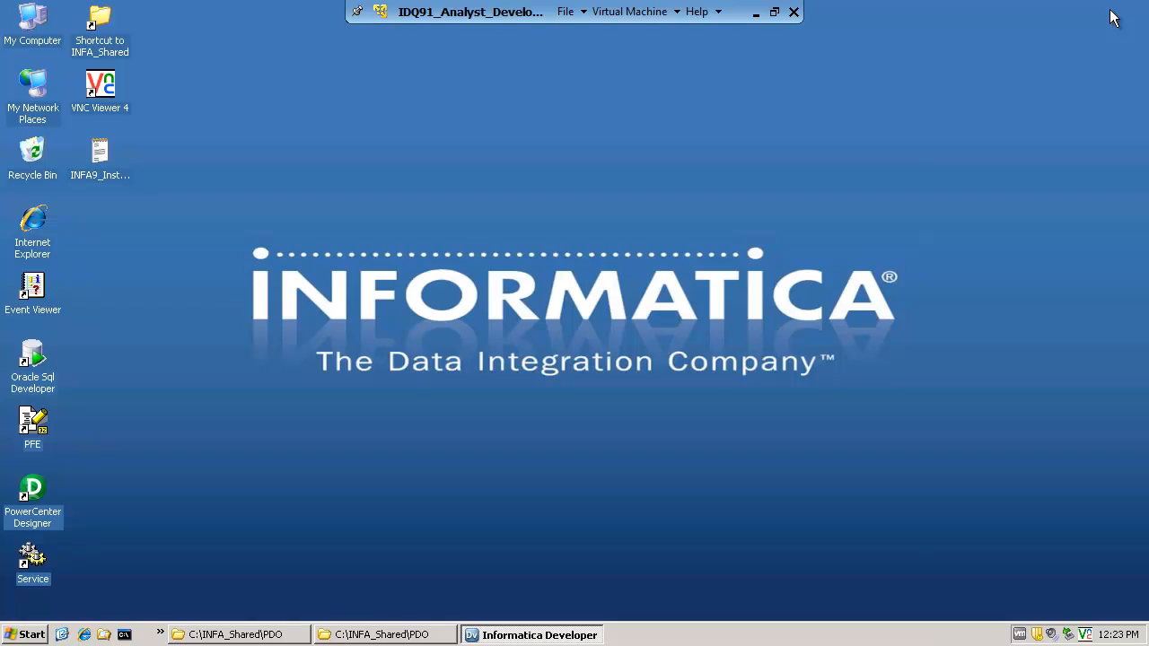